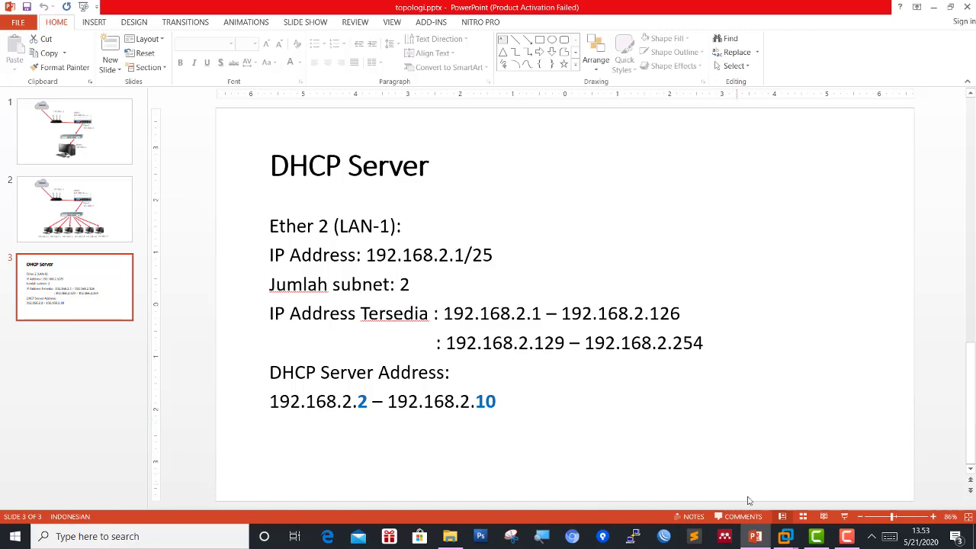
Switch to VMware Workstation and power on the Mikrotik RouterOS Jarkom virtual machine.
mouse_move(786, 536)
click(665, 469)
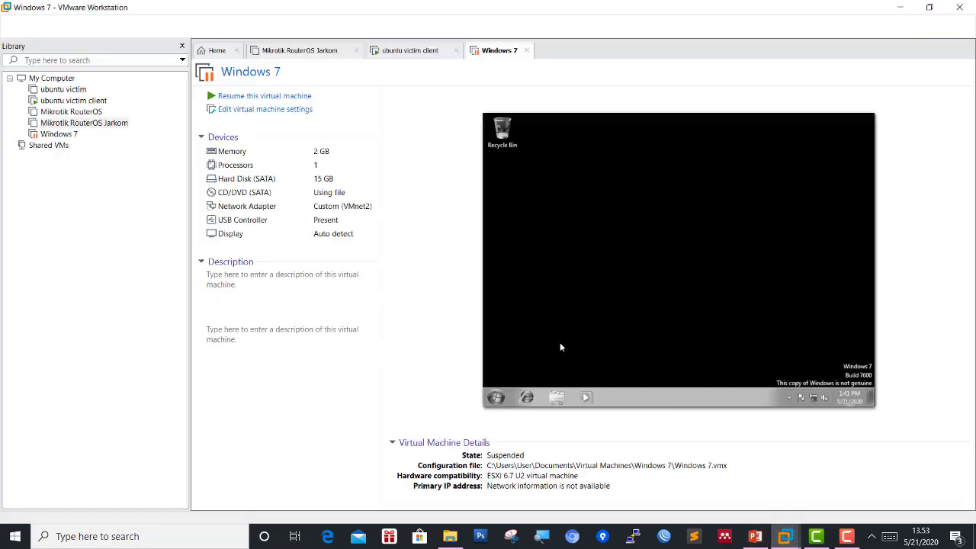
click(299, 50)
click(257, 96)
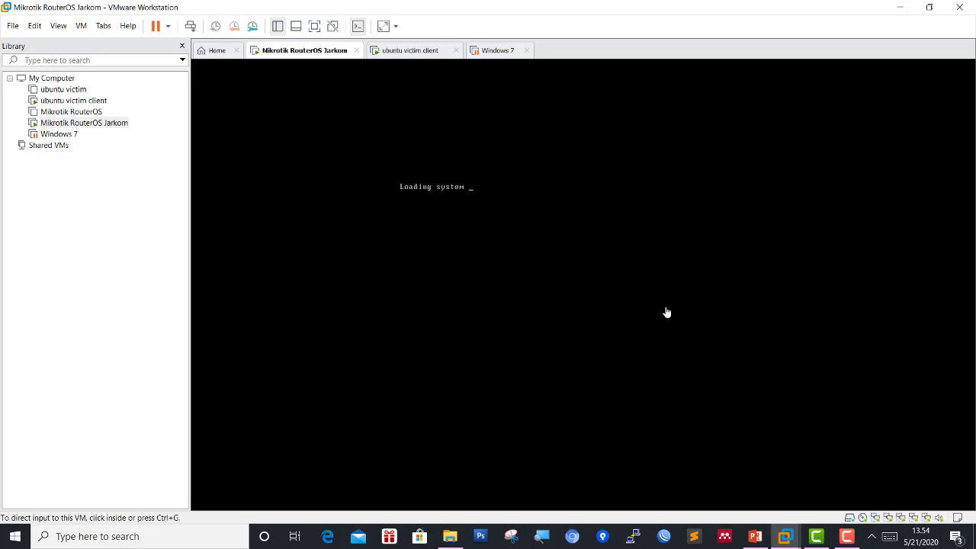
Test the host computer's internet connection by pinging google.com from a Windows command prompt, and return to the virtual machine.
click(870, 537)
click(870, 539)
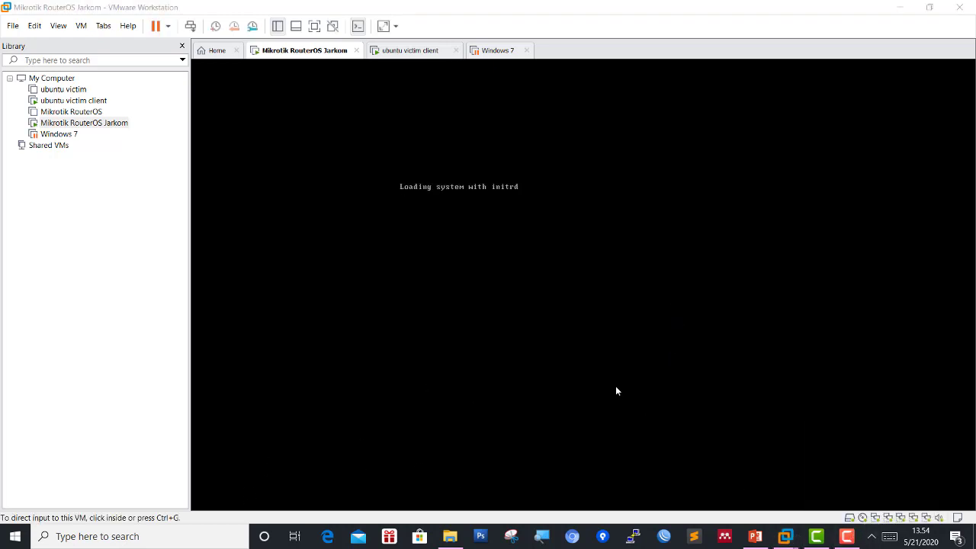
key(super+r)
key(Escape)
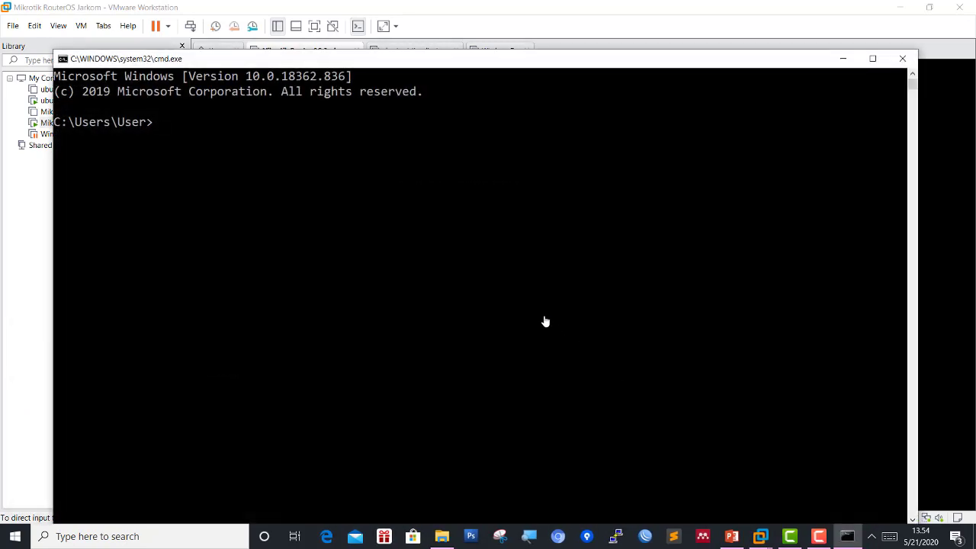
text(ping google.com)
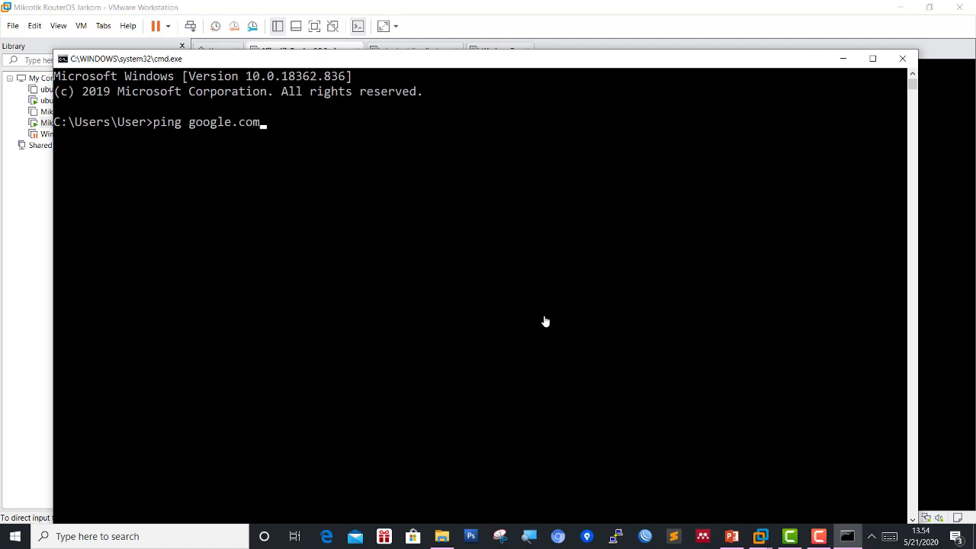
key(Return)
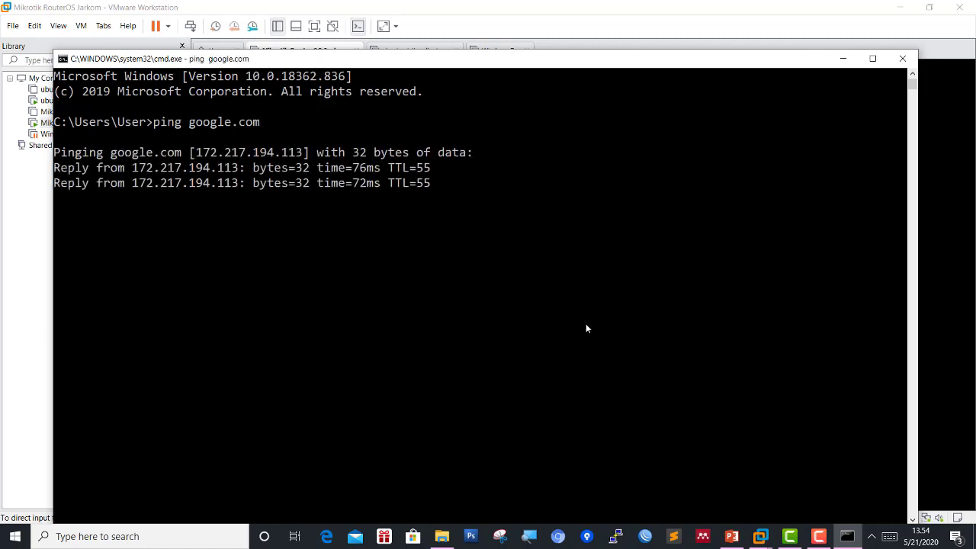
click(509, 25)
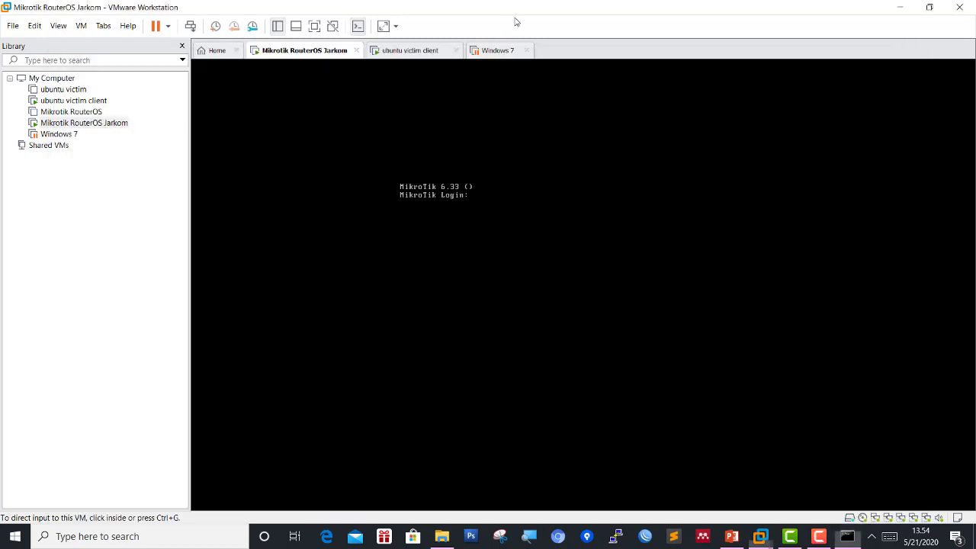
Launch WinBox, connect to the router at 192.168.1.2 as admin, and dismiss the RouterOS welcome notice.
click(645, 535)
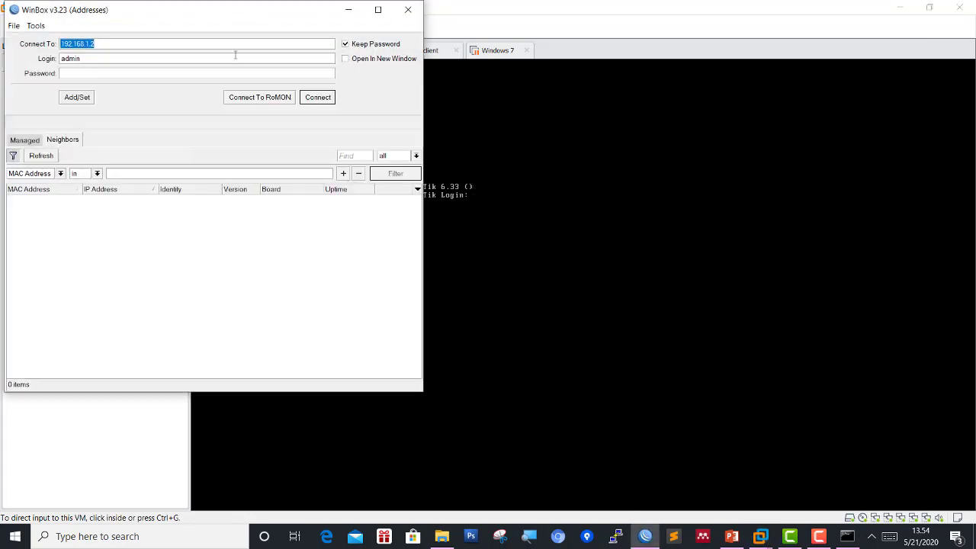
drag(218, 9, 477, 74)
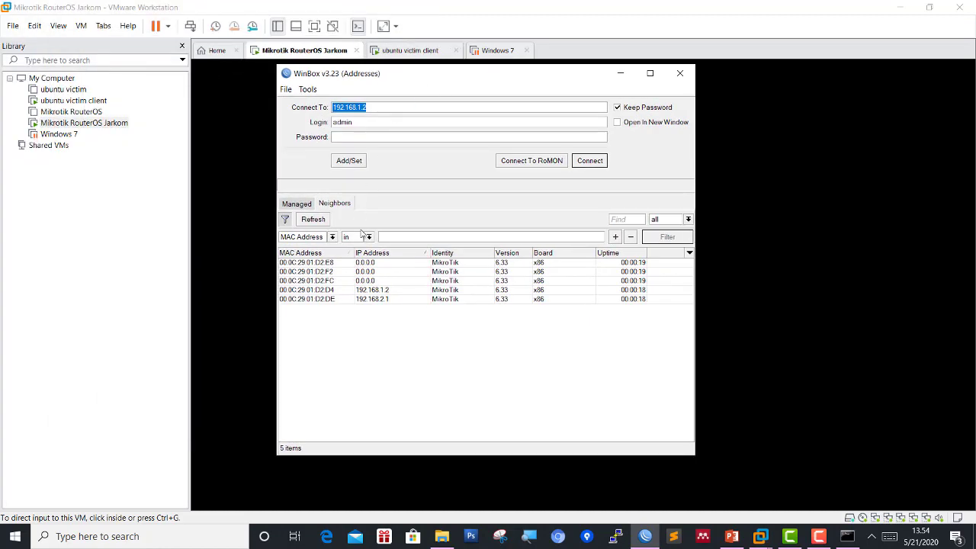
click(371, 291)
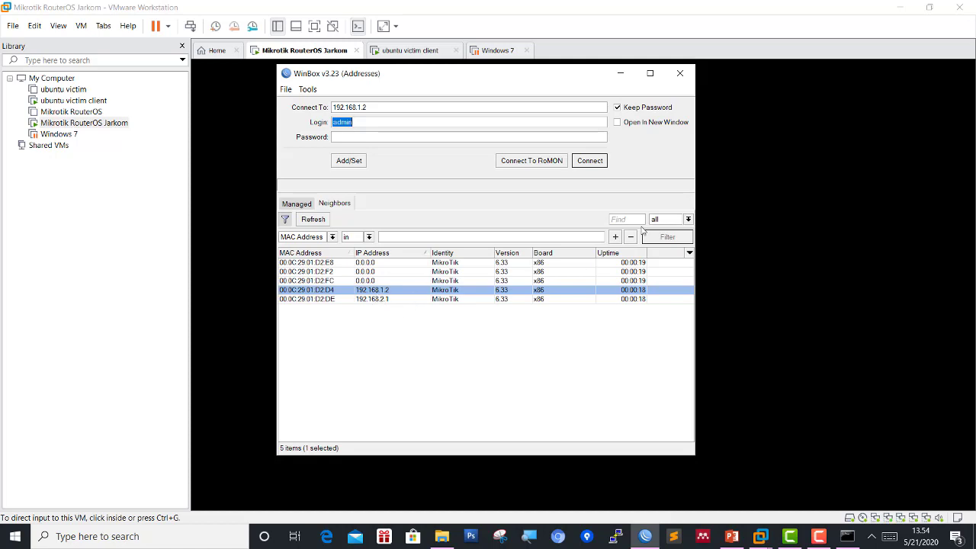
click(596, 159)
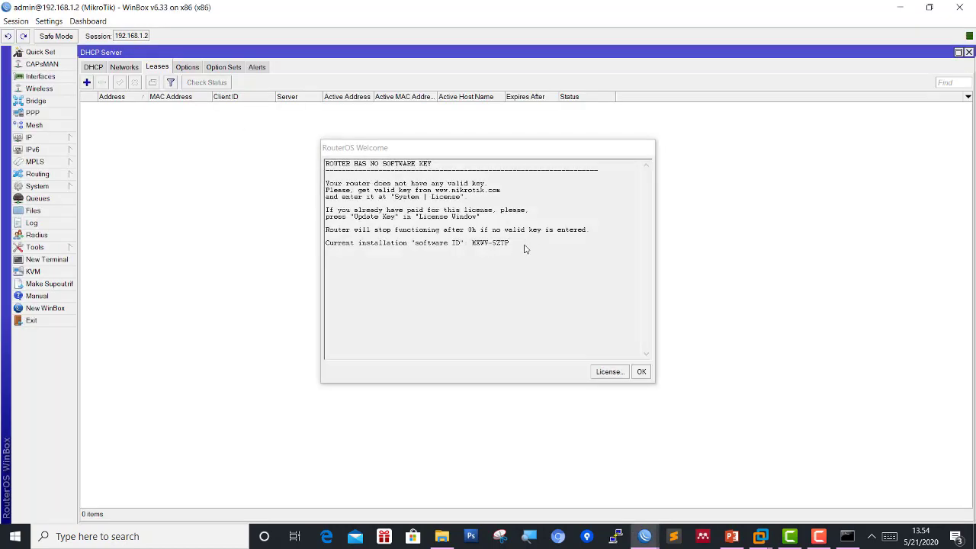
click(522, 247)
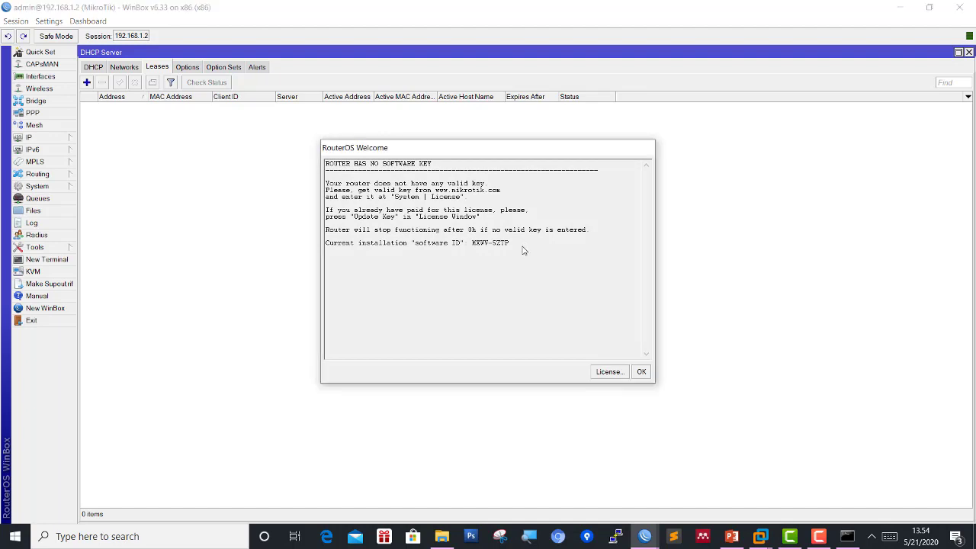
click(644, 372)
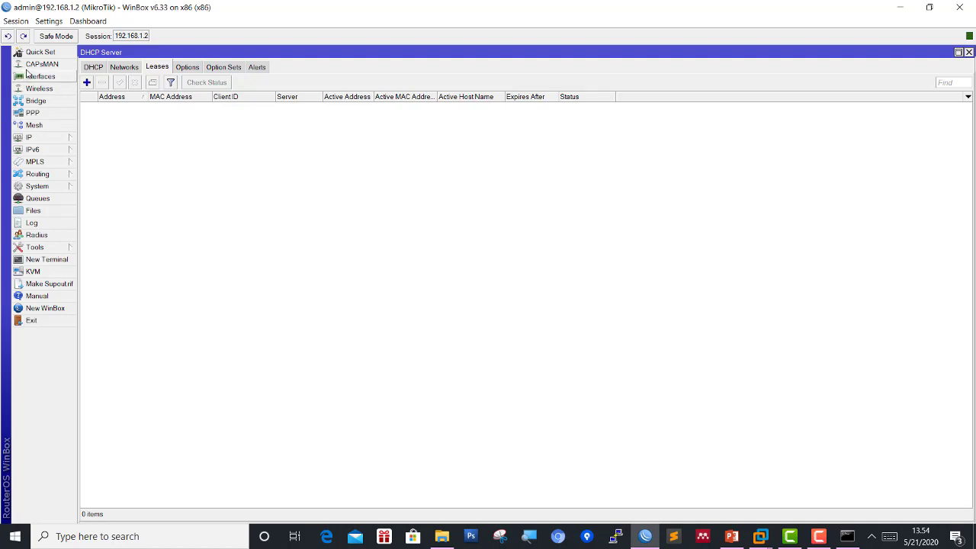
Check the router's interface list and close it again.
click(30, 77)
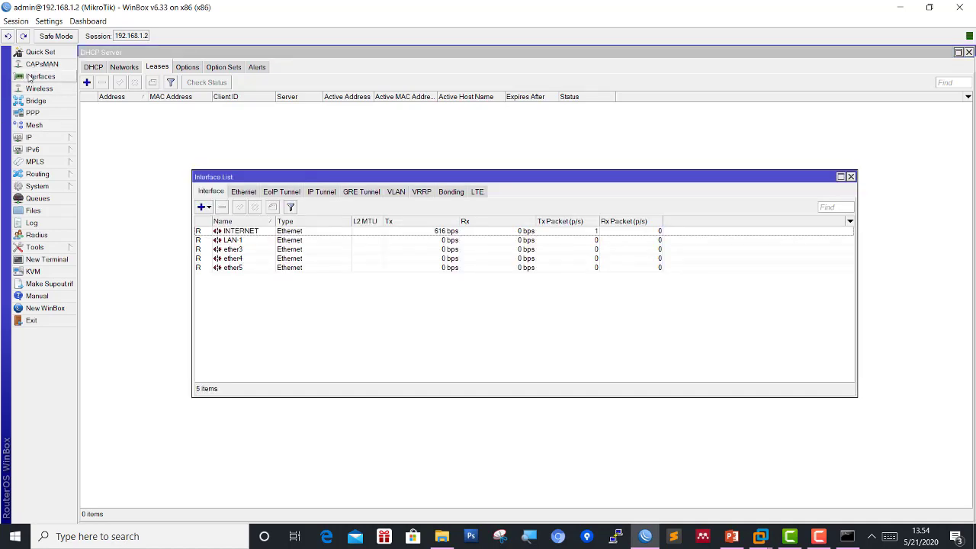
click(851, 177)
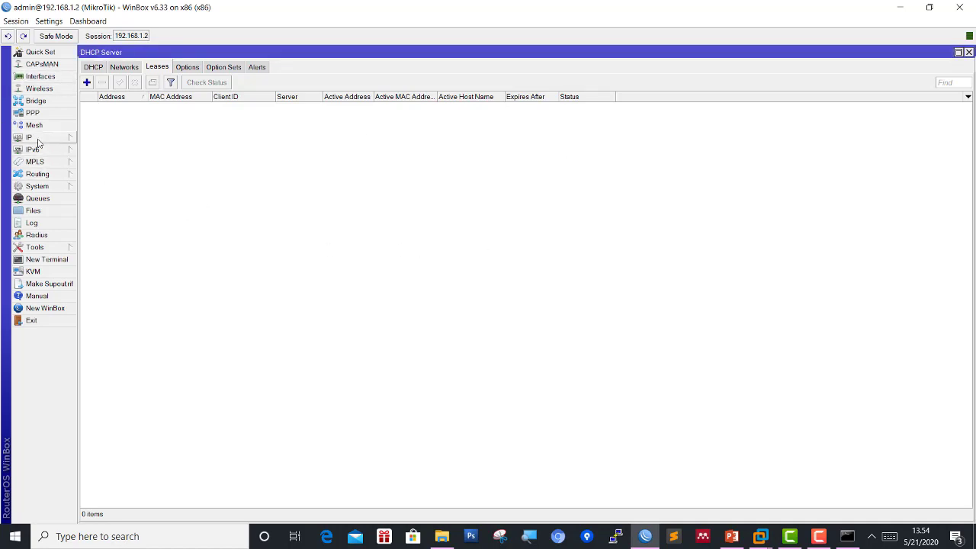
Open a new router terminal with a cleared prompt and close the DHCP Server window.
click(59, 264)
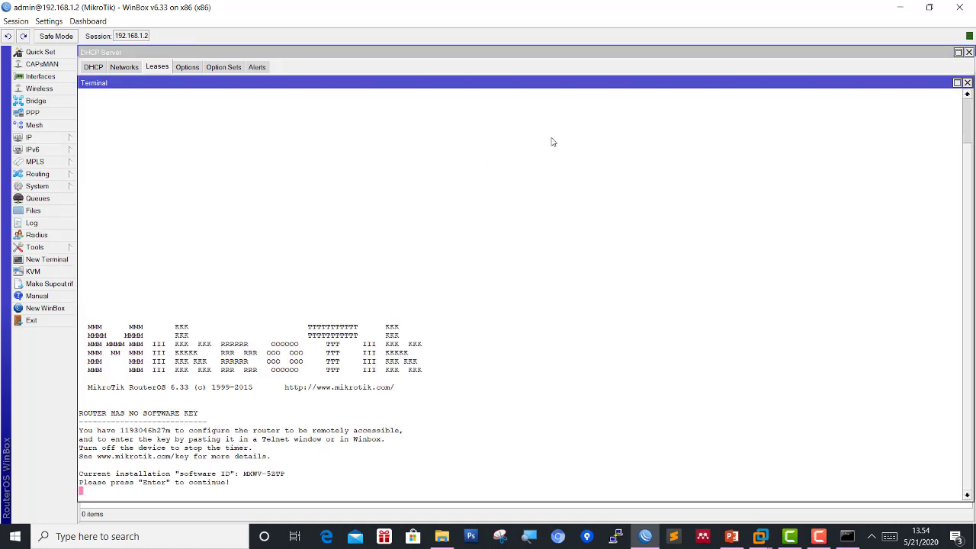
click(969, 53)
click(969, 53)
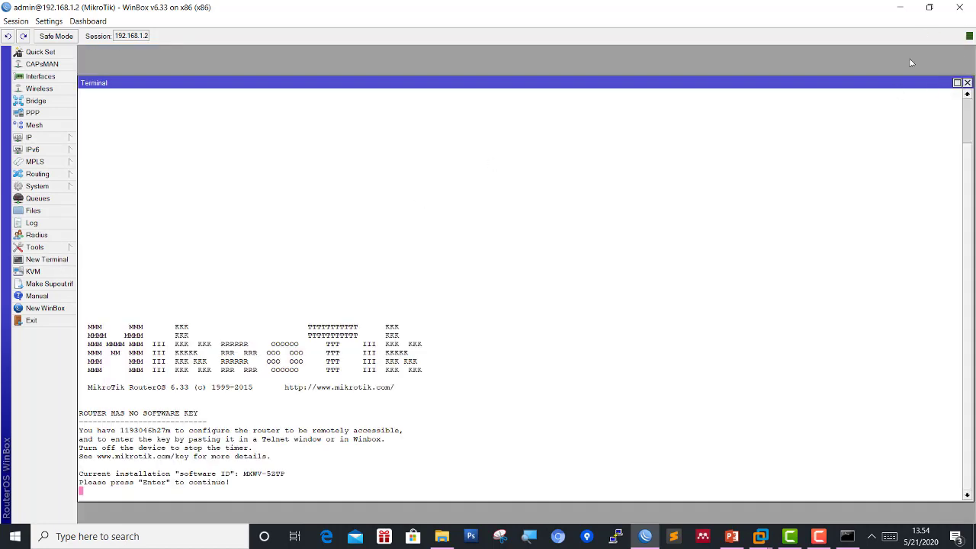
key(Return)
key(Return)
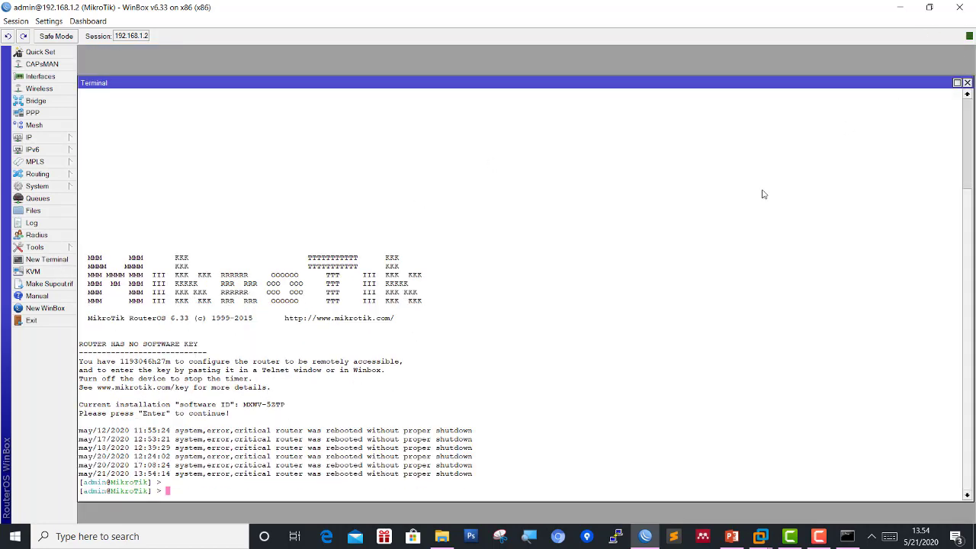
key(ctrl+l)
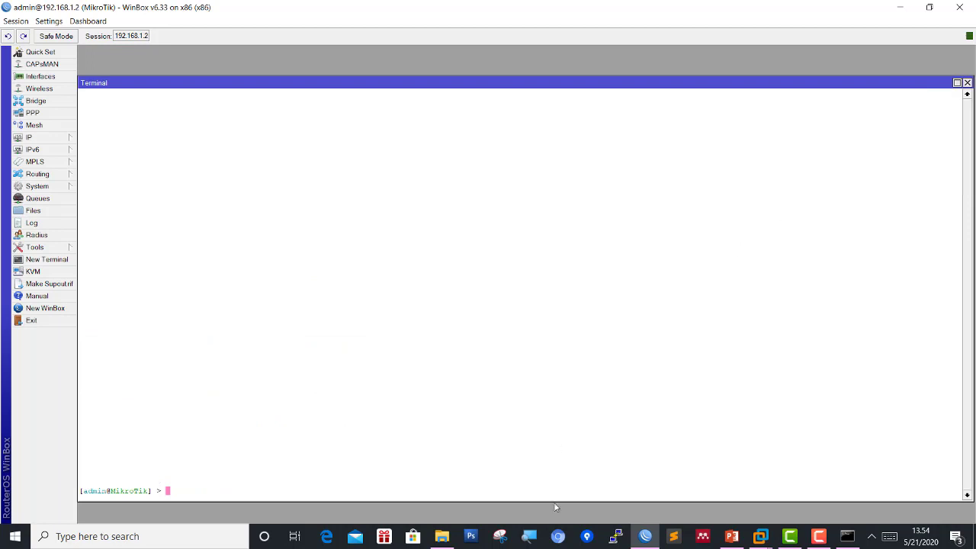
Ping google.com from the router terminal and read the response with the screen magnified to 200%.
click(535, 543)
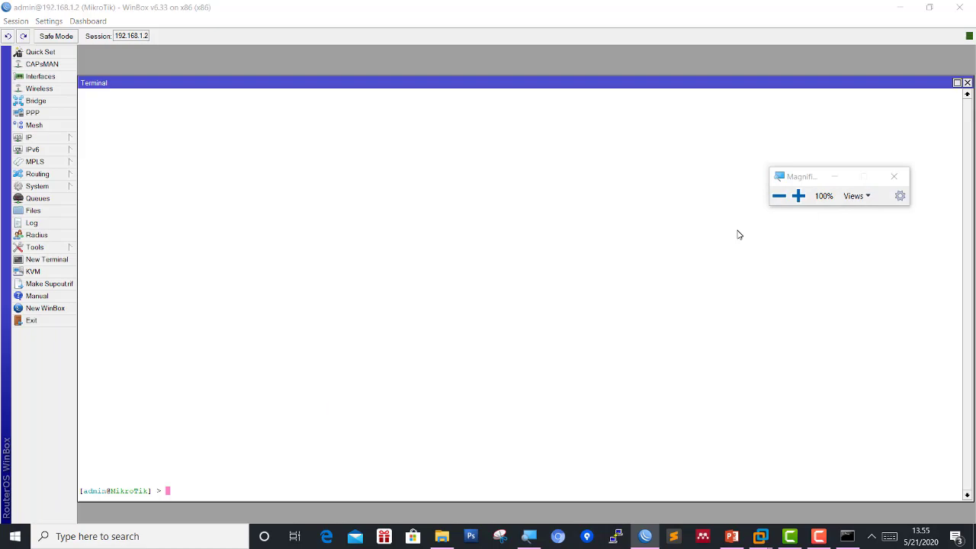
click(798, 196)
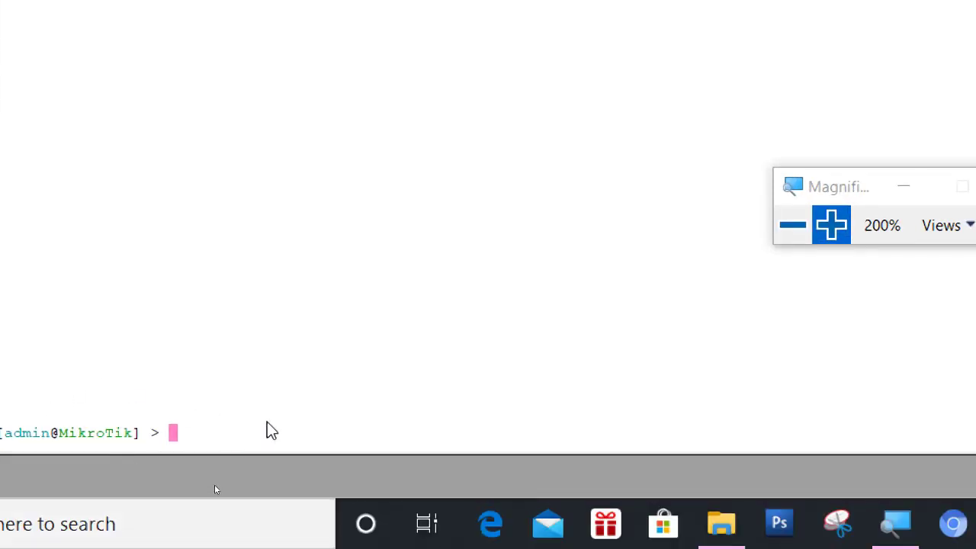
text(ping )
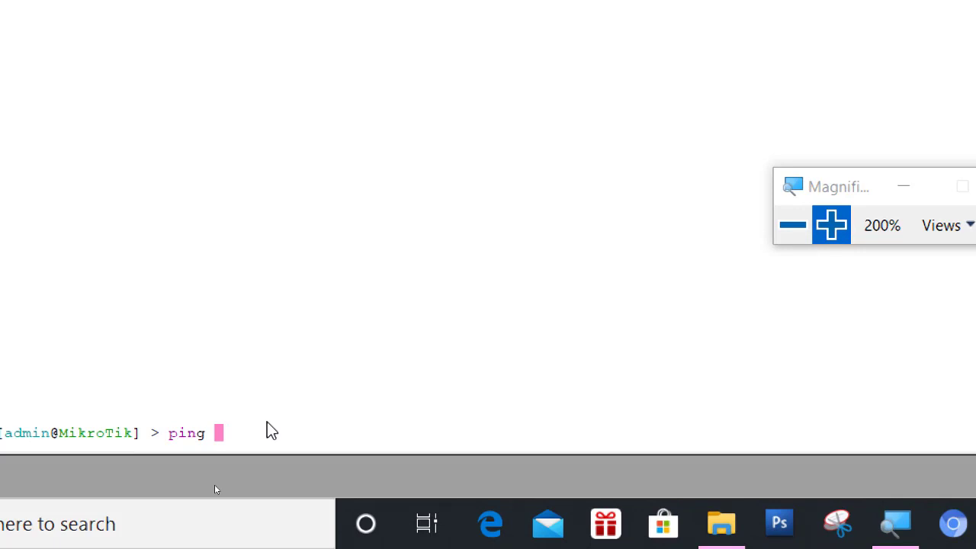
text(google.comg)
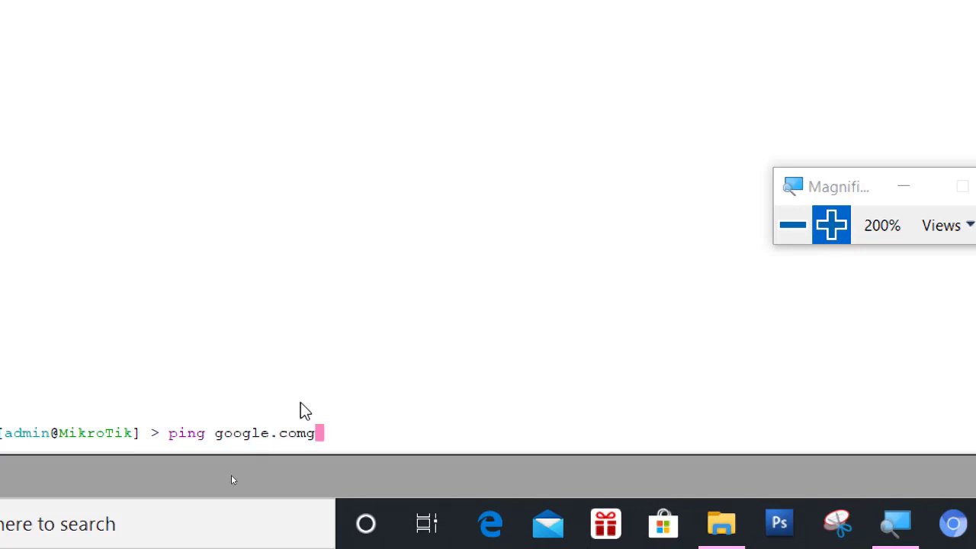
key(BackSpace)
key(Return)
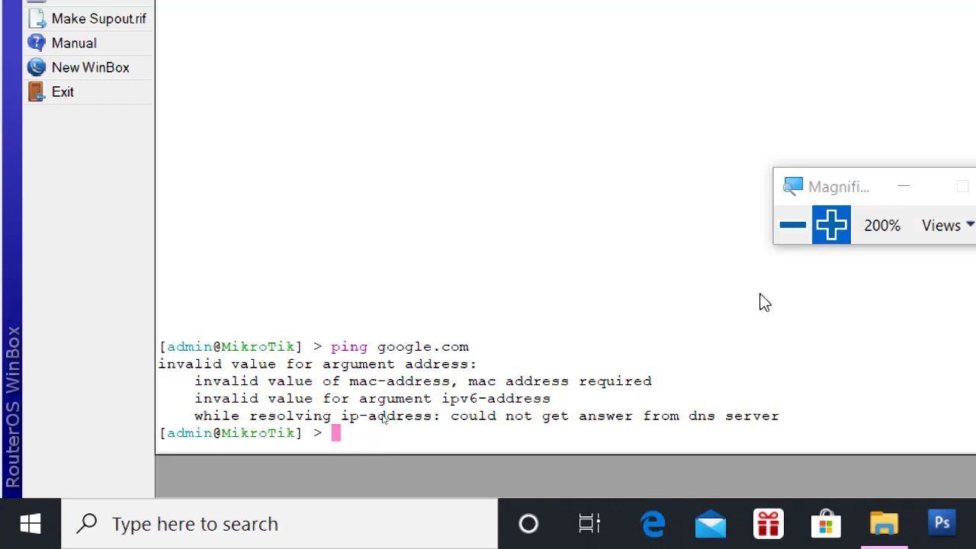
click(792, 225)
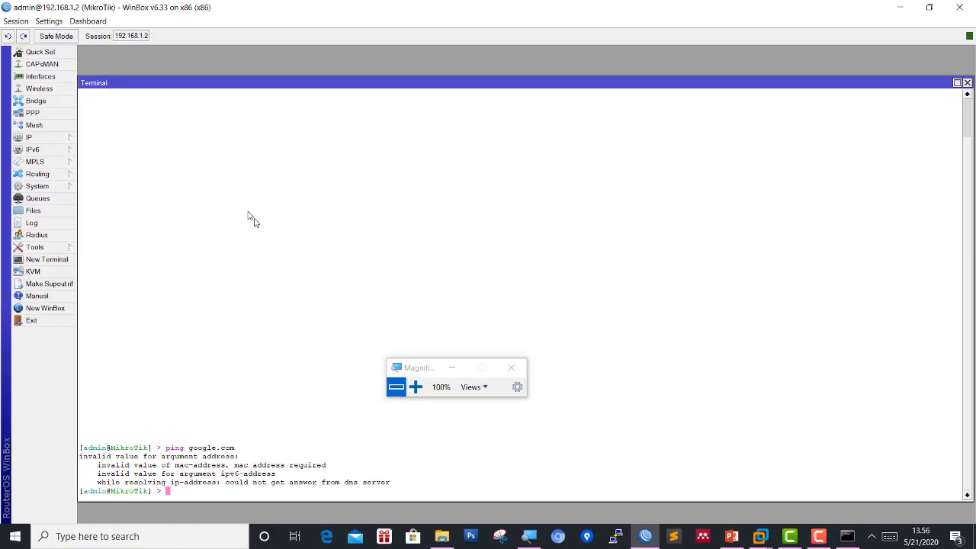
drag(487, 83, 492, 61)
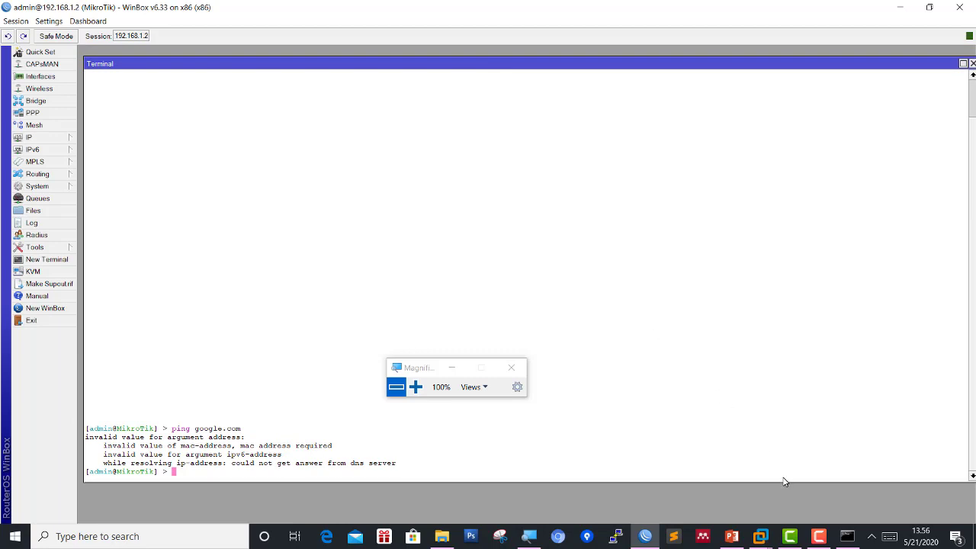
Open the Windows Network & Internet settings and show the host's network adapters in a maximized Network Connections window.
click(872, 536)
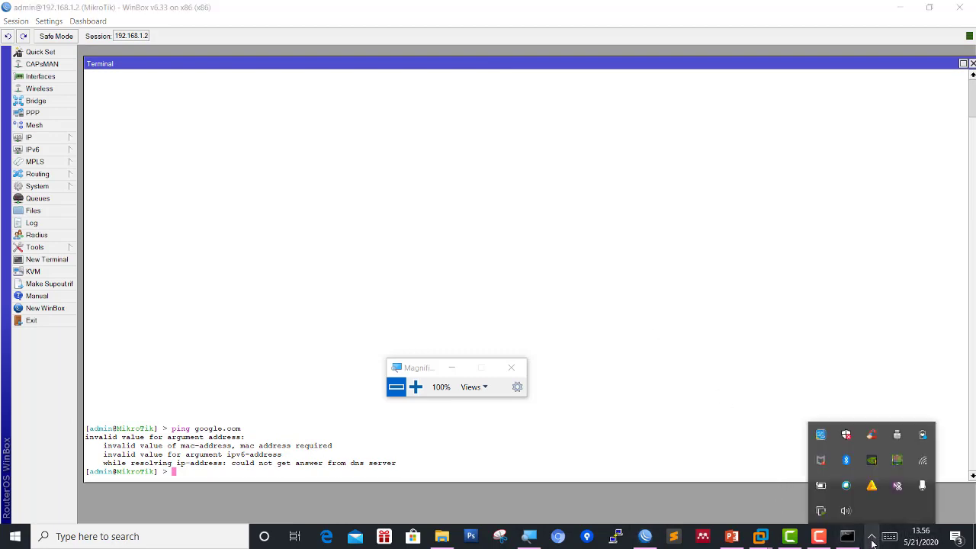
right_click(919, 462)
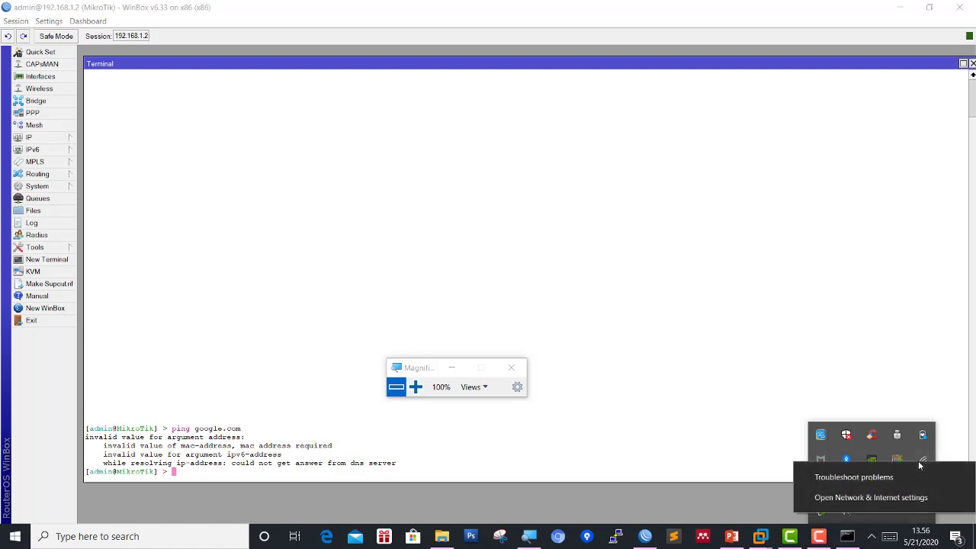
click(923, 496)
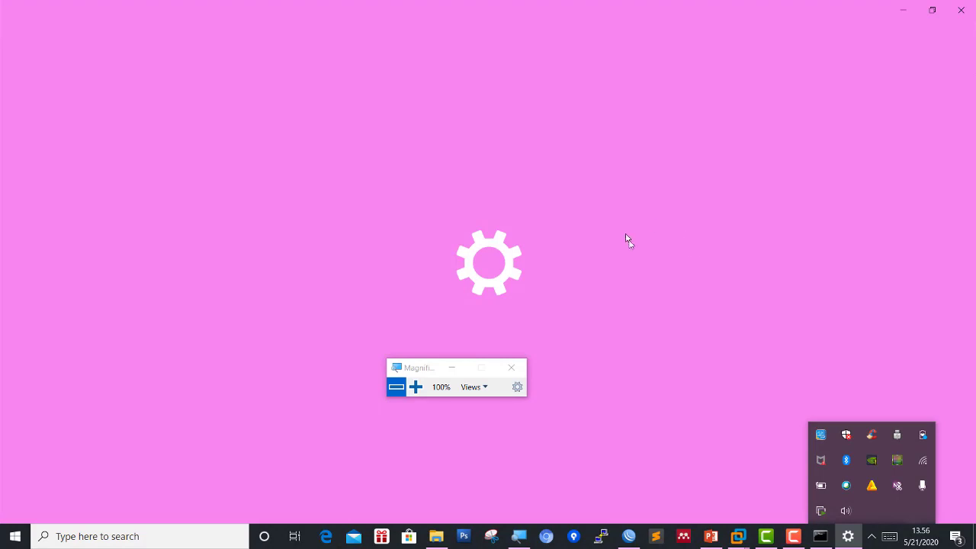
drag(405, 370, 826, 444)
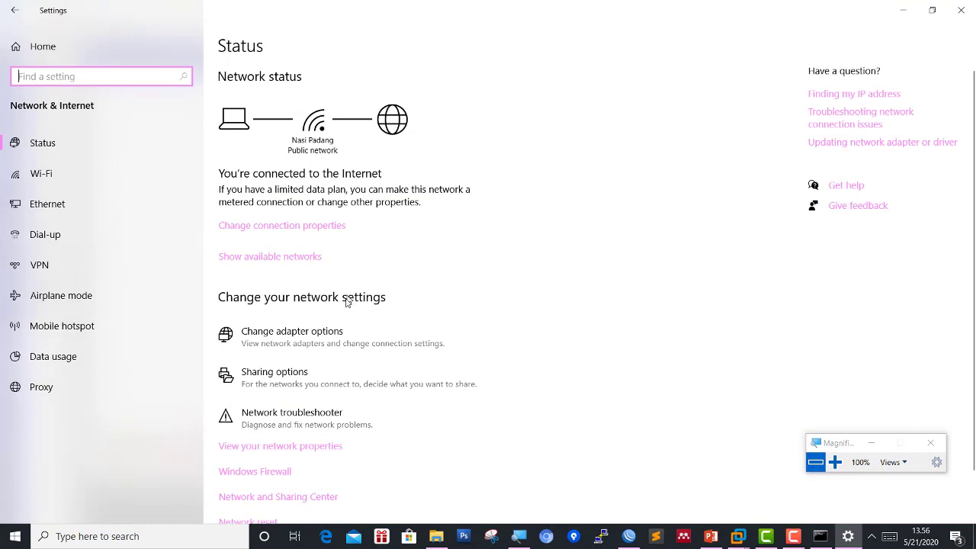
click(340, 328)
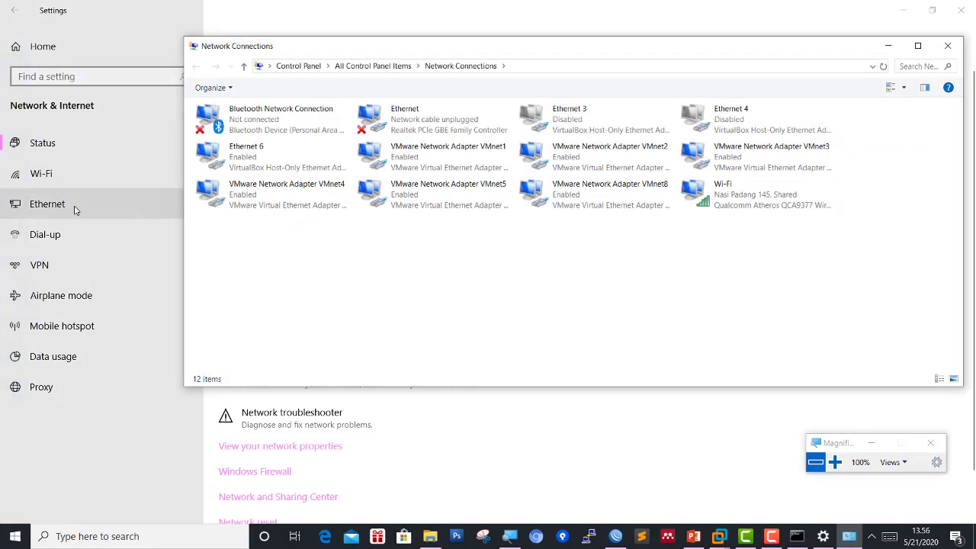
click(918, 45)
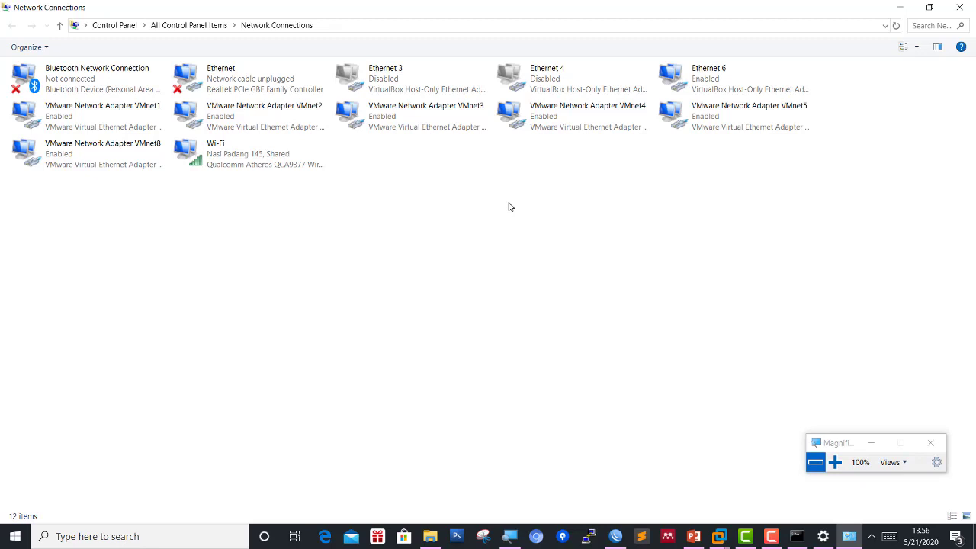
Examine the Wi-Fi adapter's sharing status among the network connections at 200% magnification.
click(835, 462)
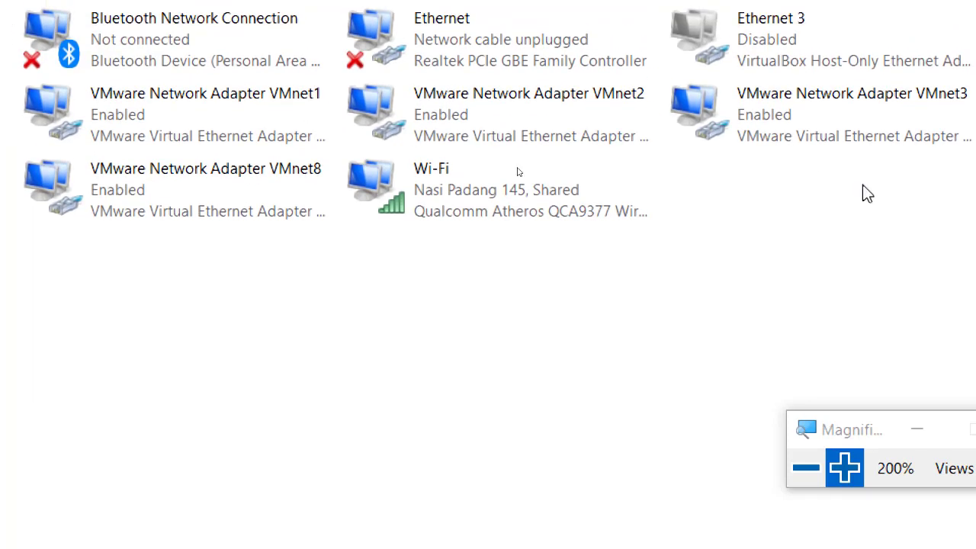
click(195, 154)
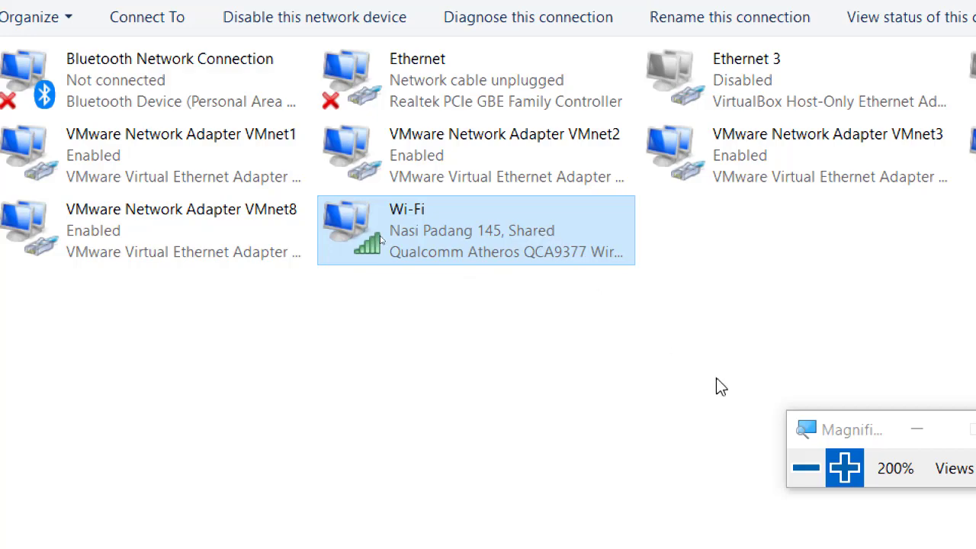
click(806, 468)
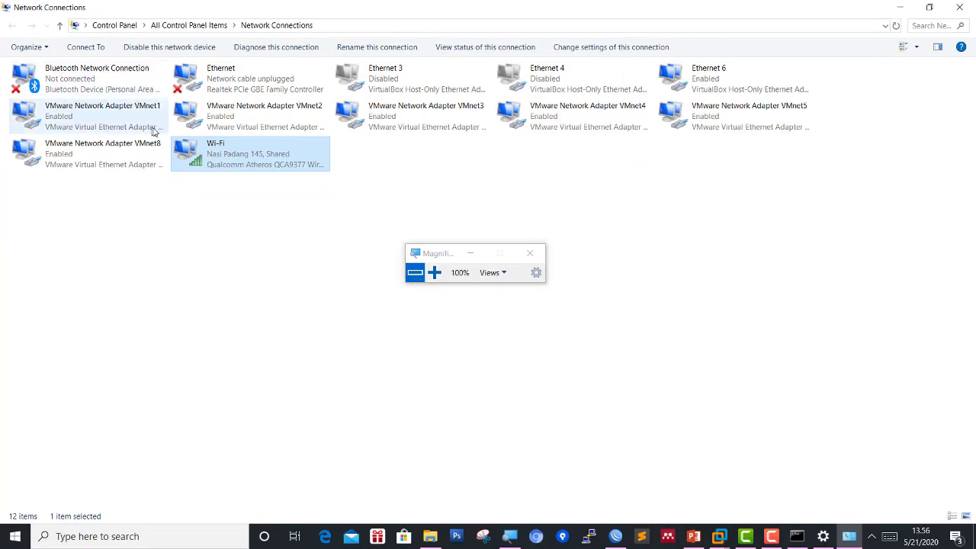
Turn off Internet Connection Sharing in the Wi-Fi adapter's properties and apply the change.
right_click(209, 154)
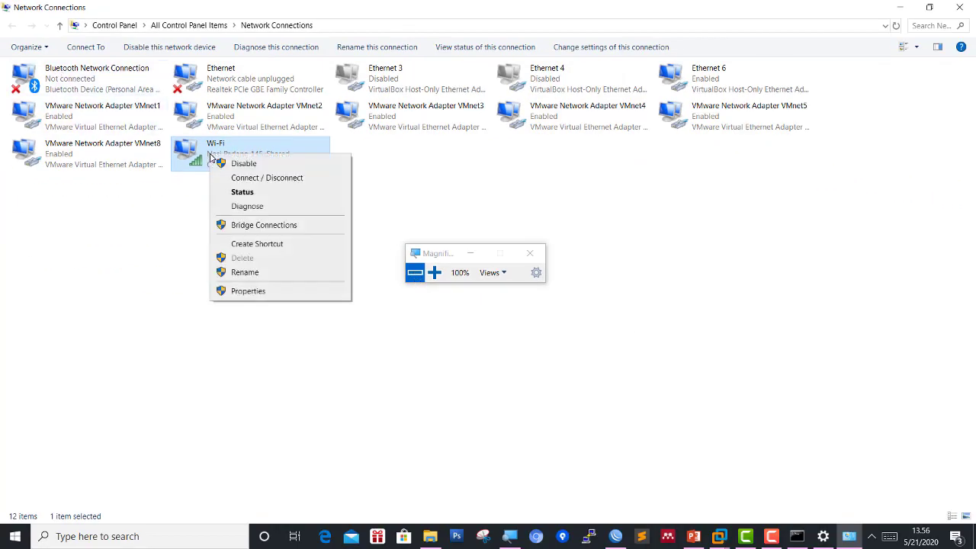
click(263, 293)
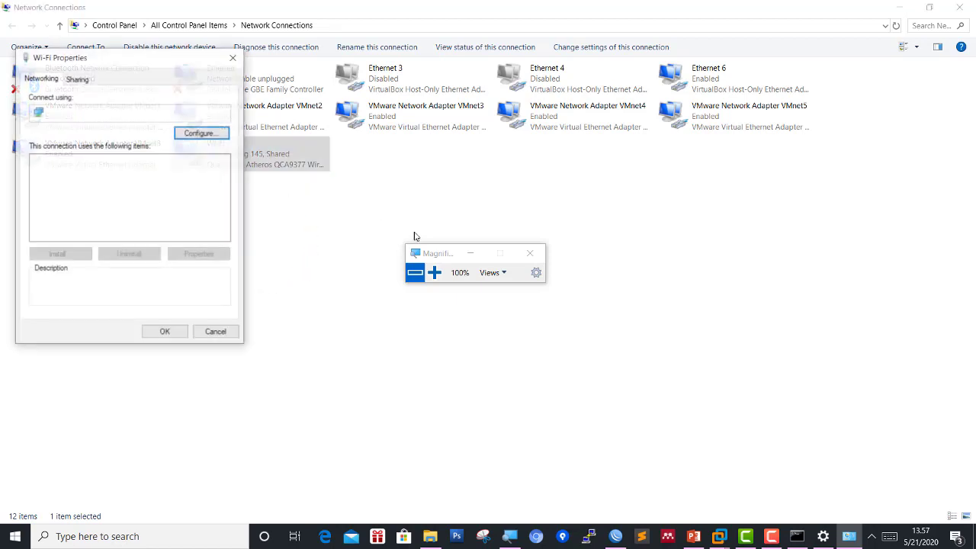
click(78, 79)
drag(83, 66, 225, 78)
click(180, 126)
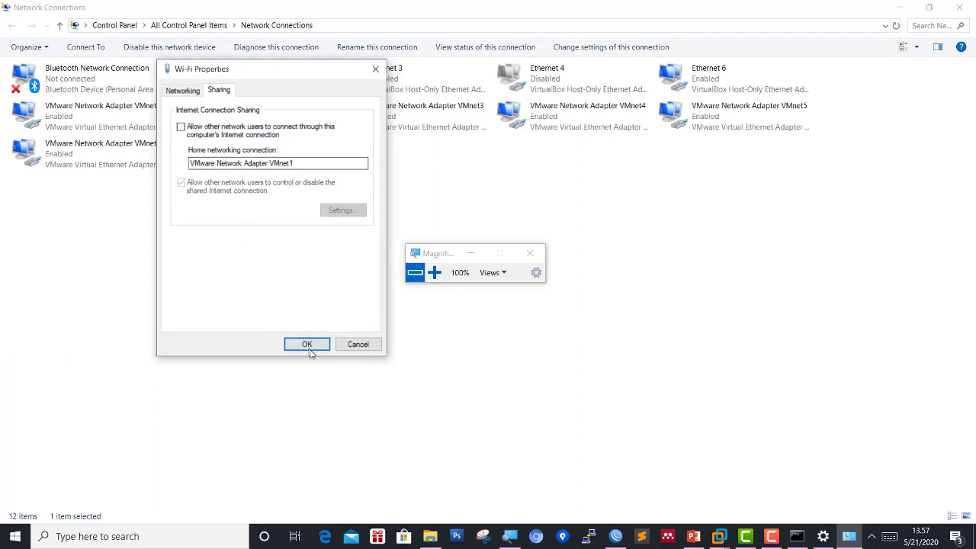
click(418, 254)
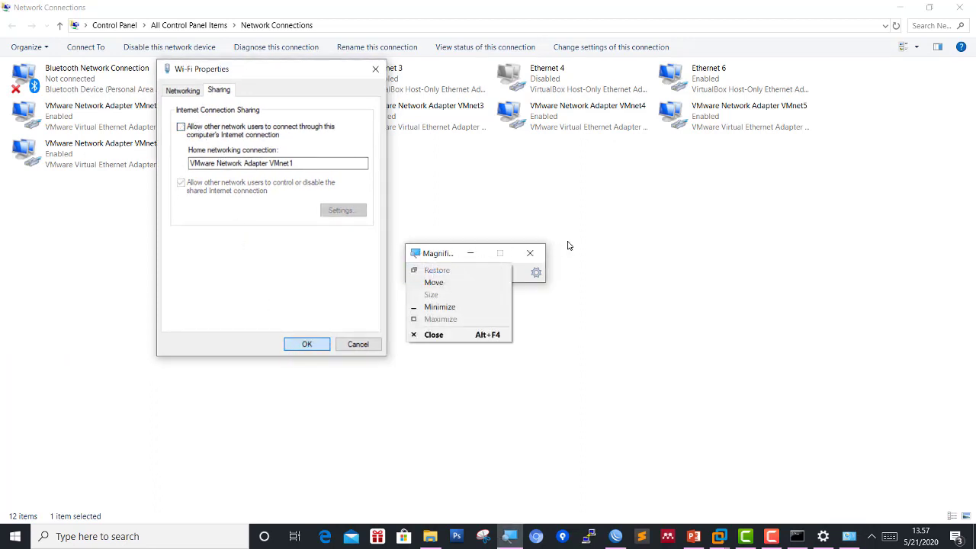
click(419, 252)
click(307, 345)
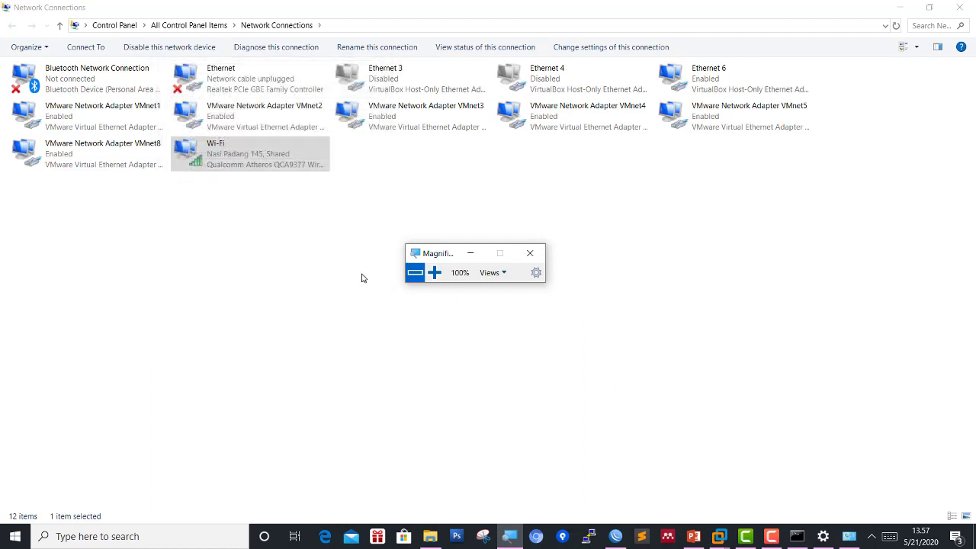
drag(421, 252, 527, 222)
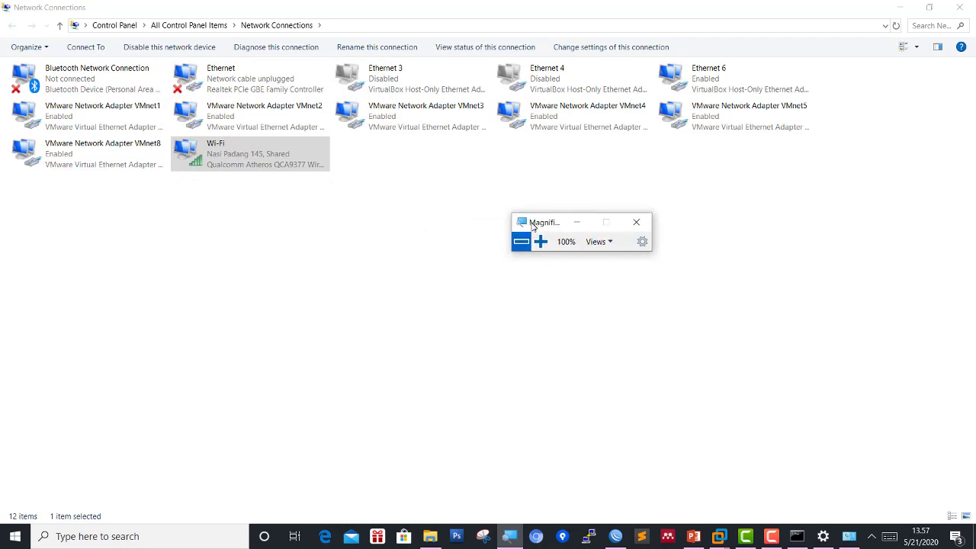
click(281, 167)
click(276, 222)
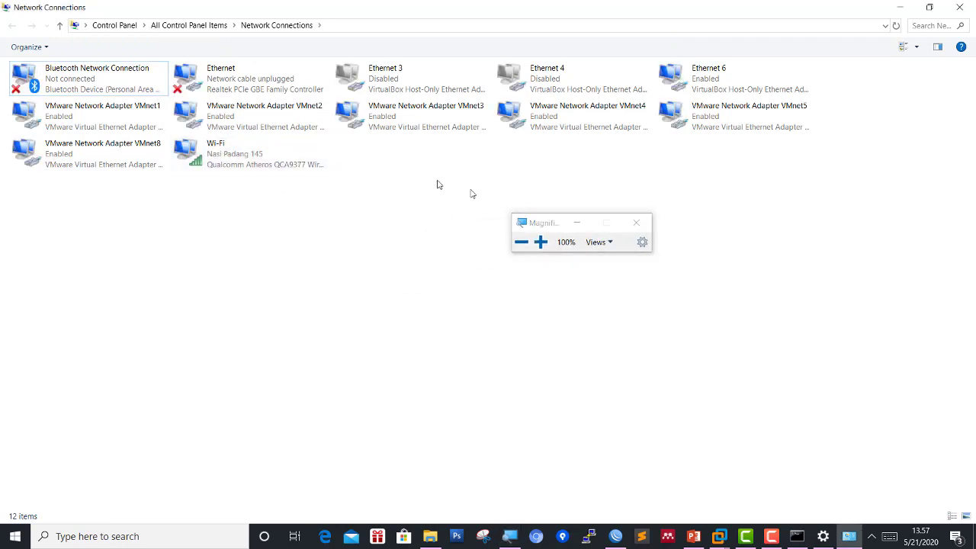
Allow other network users to connect through the Wi-Fi adapter, with VMware Network Adapter VMnet1 as the home networking connection.
drag(531, 224, 447, 207)
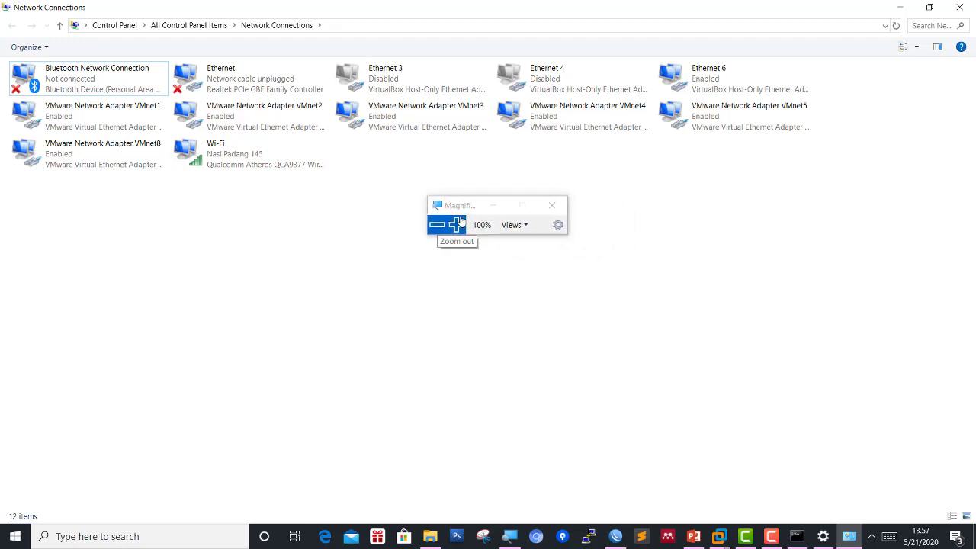
right_click(308, 154)
click(363, 288)
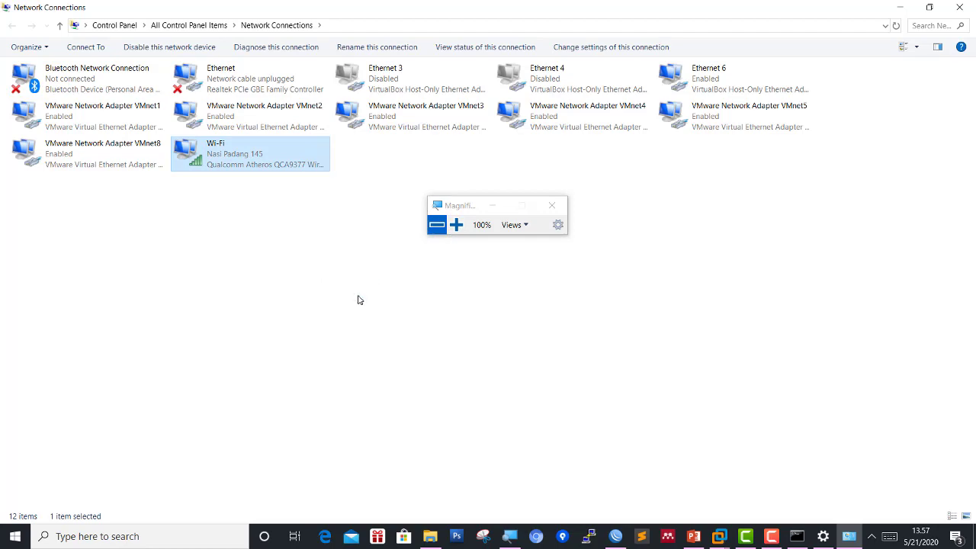
drag(82, 67, 216, 95)
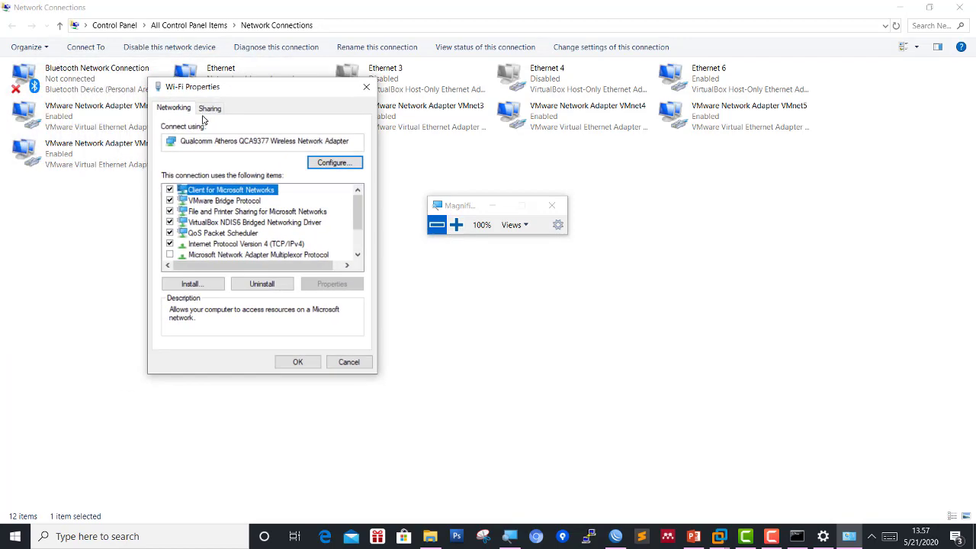
click(209, 108)
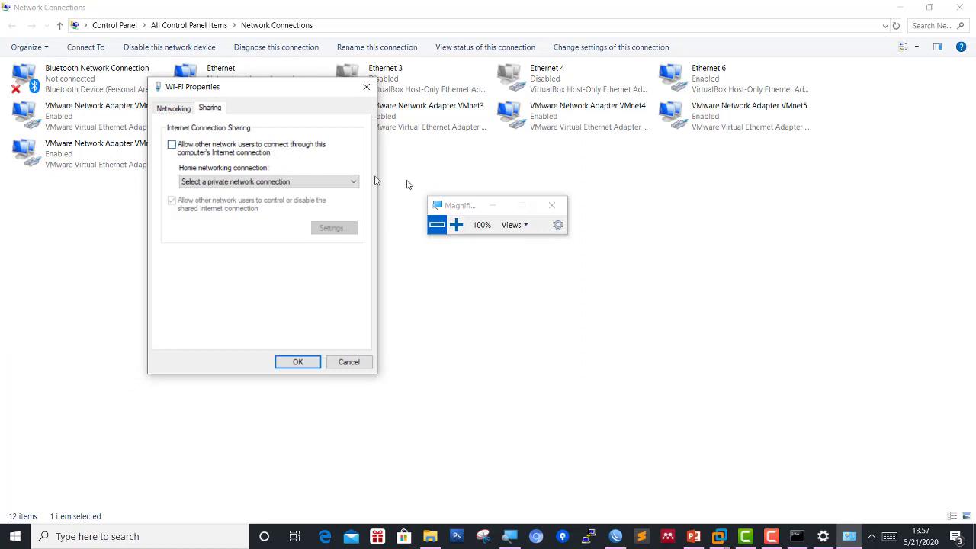
click(250, 149)
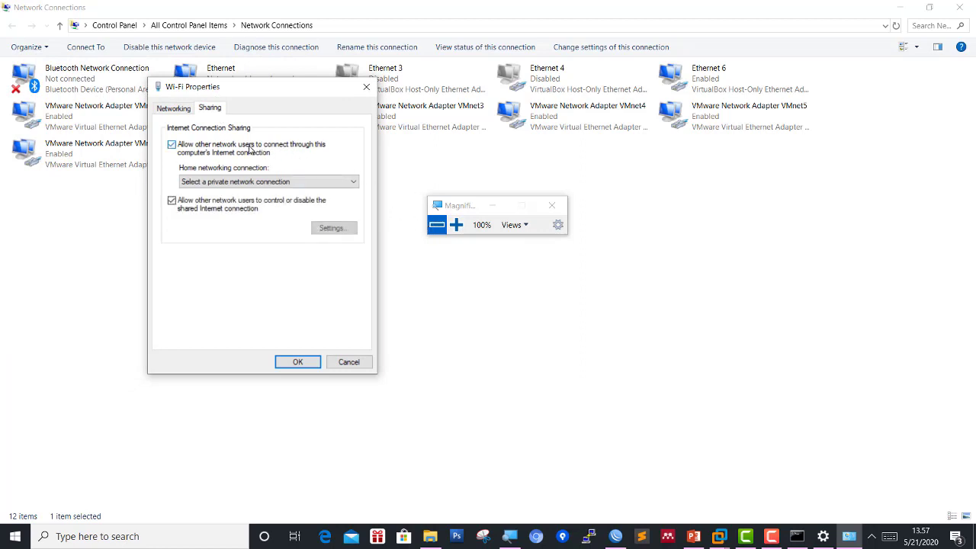
click(456, 225)
drag(460, 221, 761, 182)
click(494, 231)
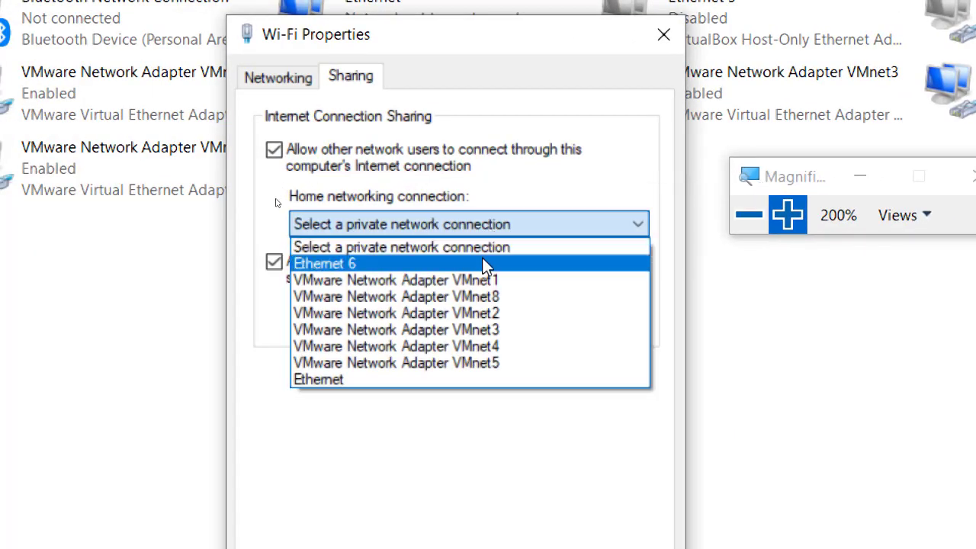
click(473, 283)
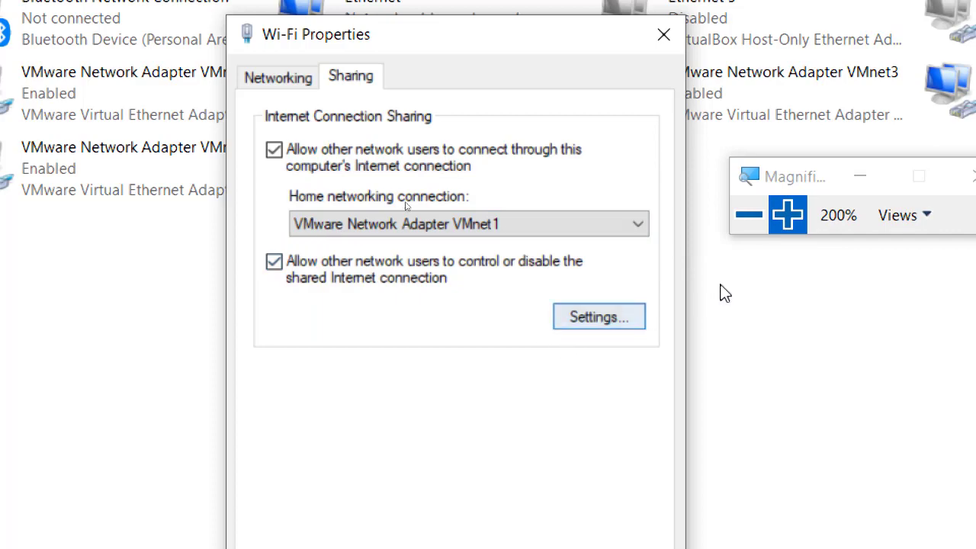
Apply the Wi-Fi sharing settings, agree to enable Internet Connection Sharing, and check the Wi-Fi adapter's status at 200% magnification.
click(750, 220)
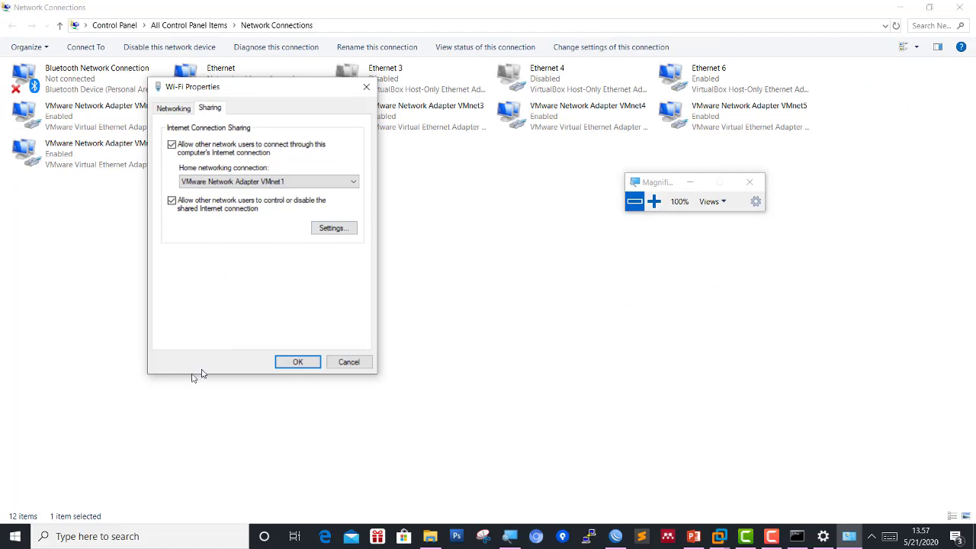
click(297, 361)
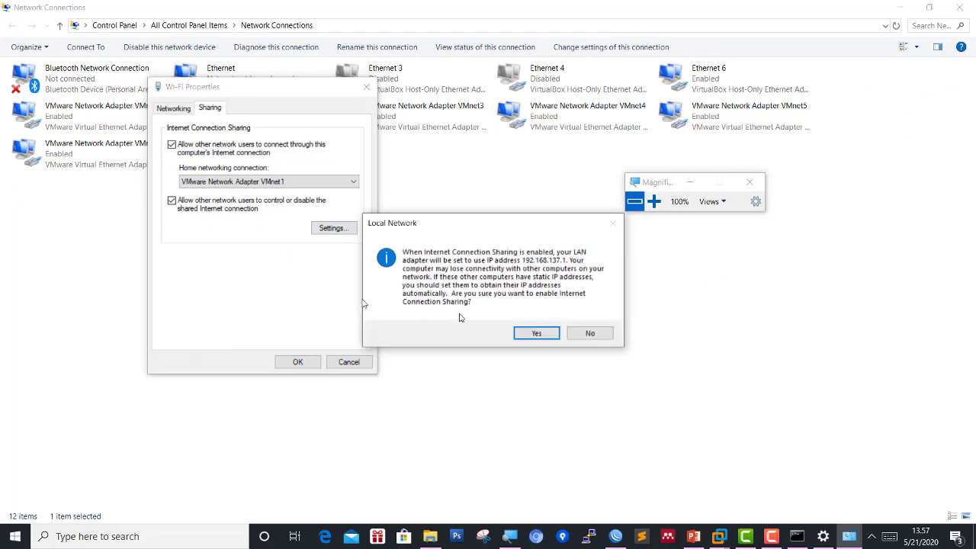
click(653, 201)
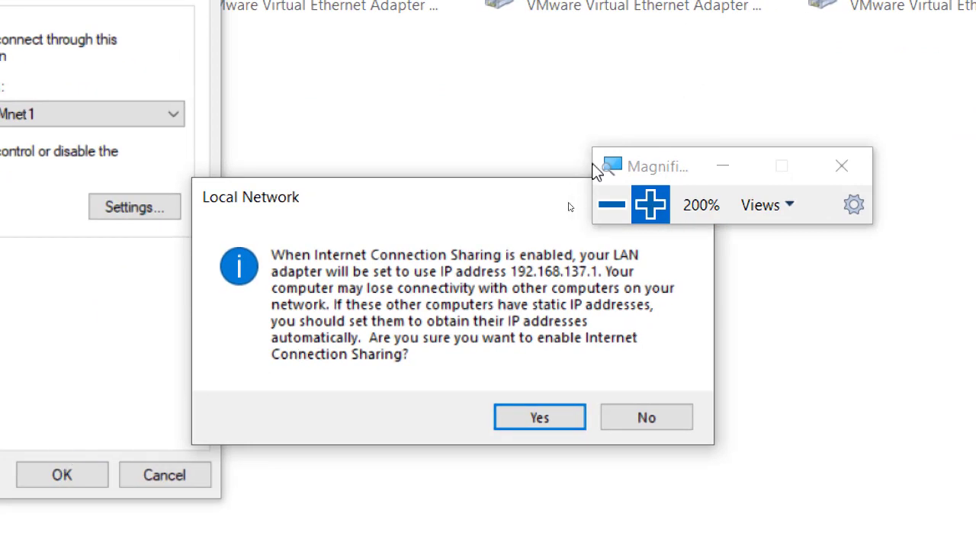
drag(627, 166, 690, 73)
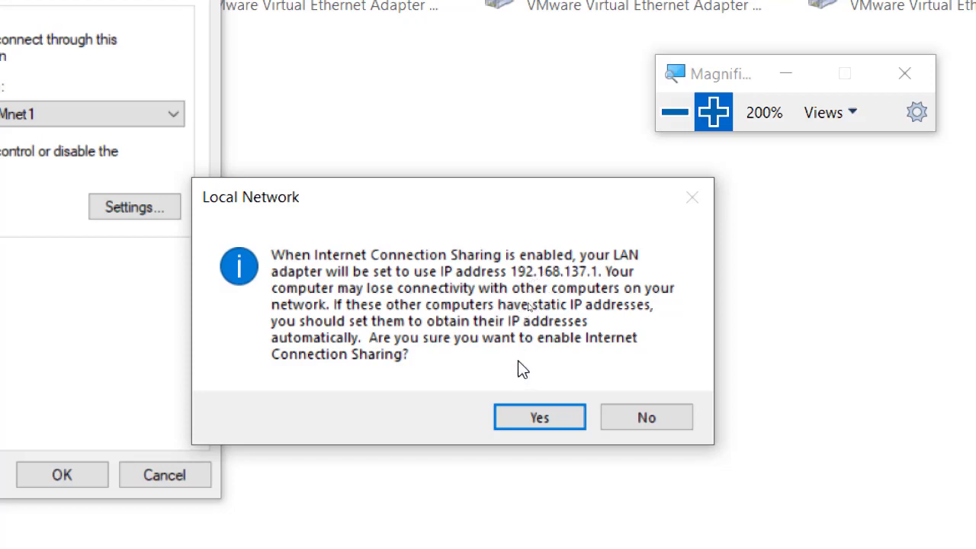
click(561, 427)
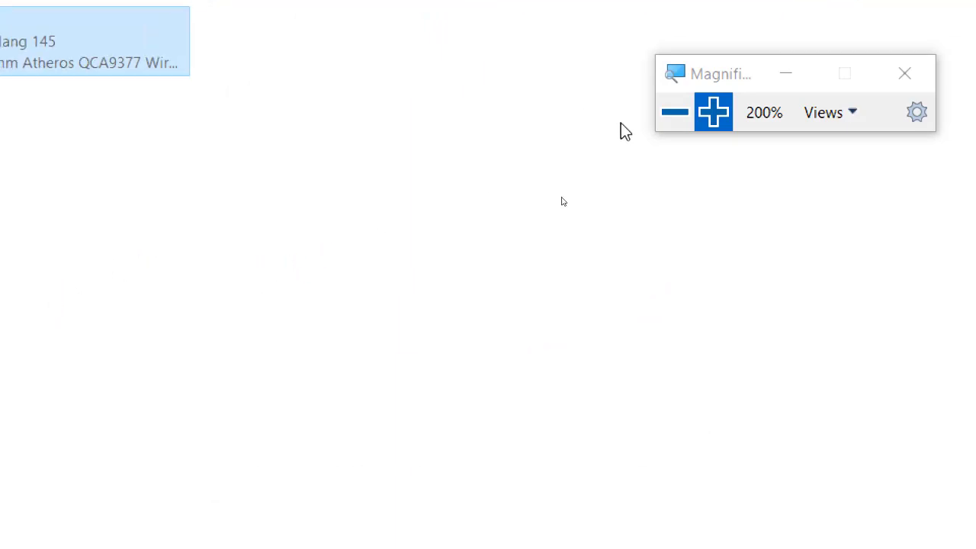
click(668, 126)
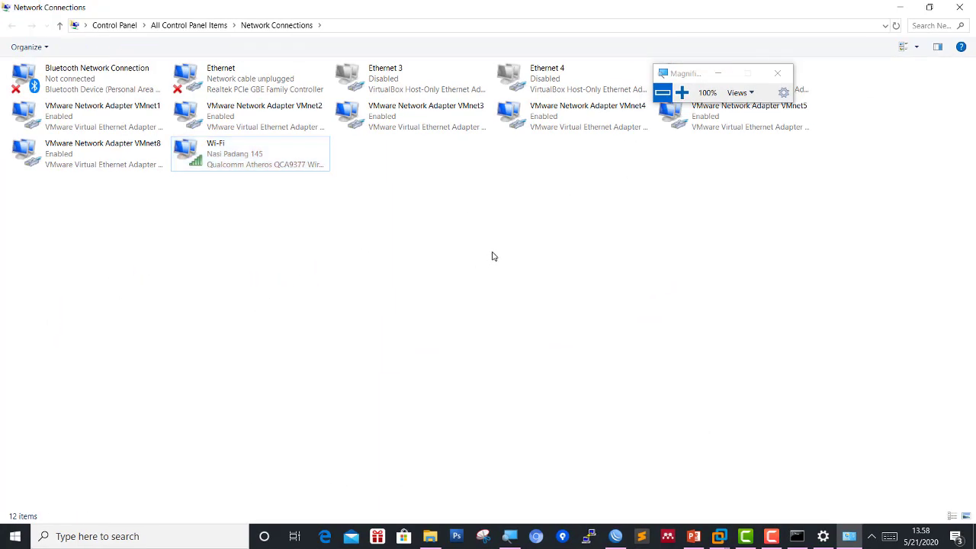
click(681, 94)
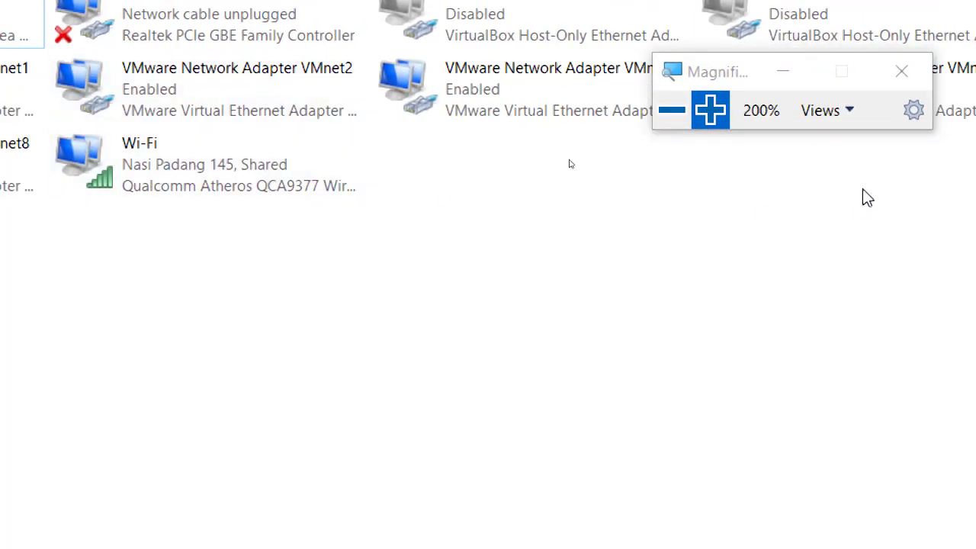
click(662, 111)
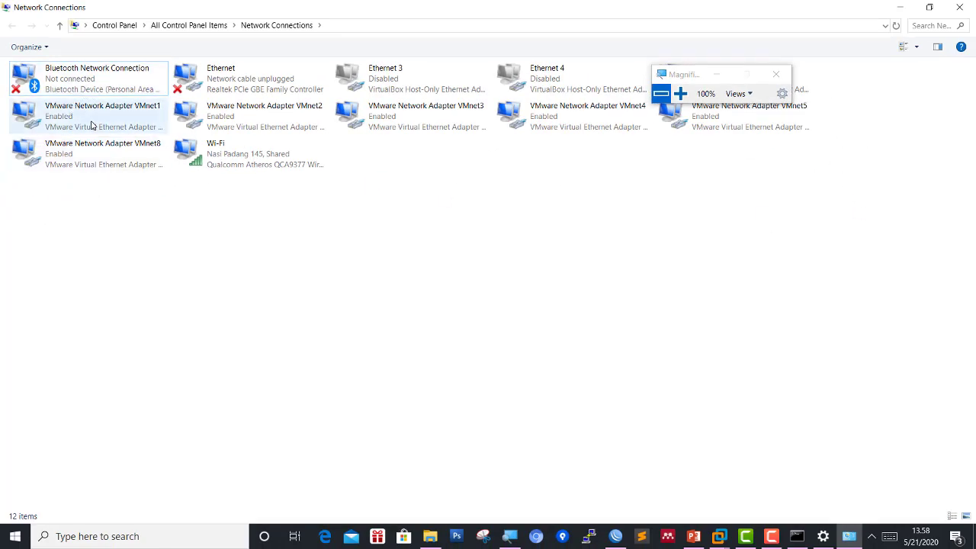
Set the IPv4 address of VMware Network Adapter VMnet1 to 192.168.1.1 and apply the adapter's properties.
right_click(91, 122)
click(150, 242)
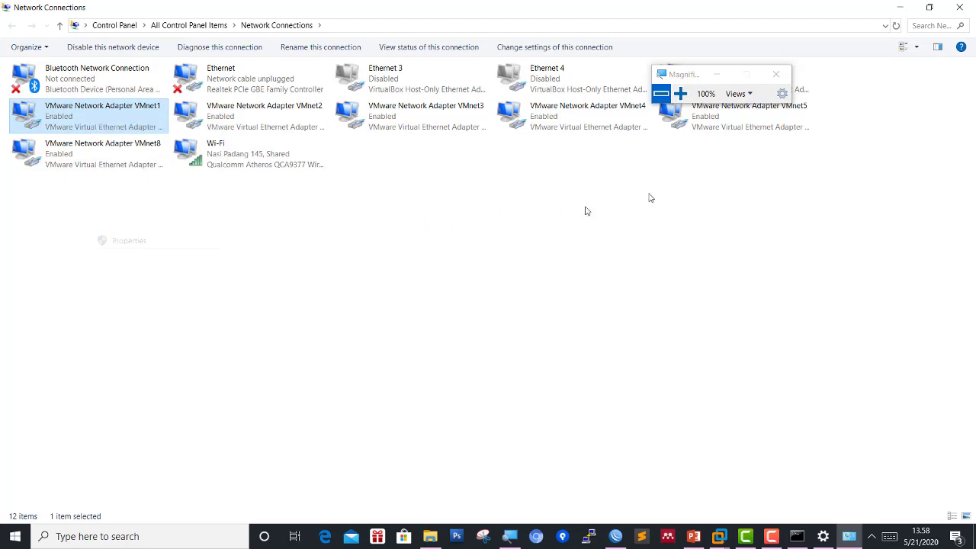
click(681, 94)
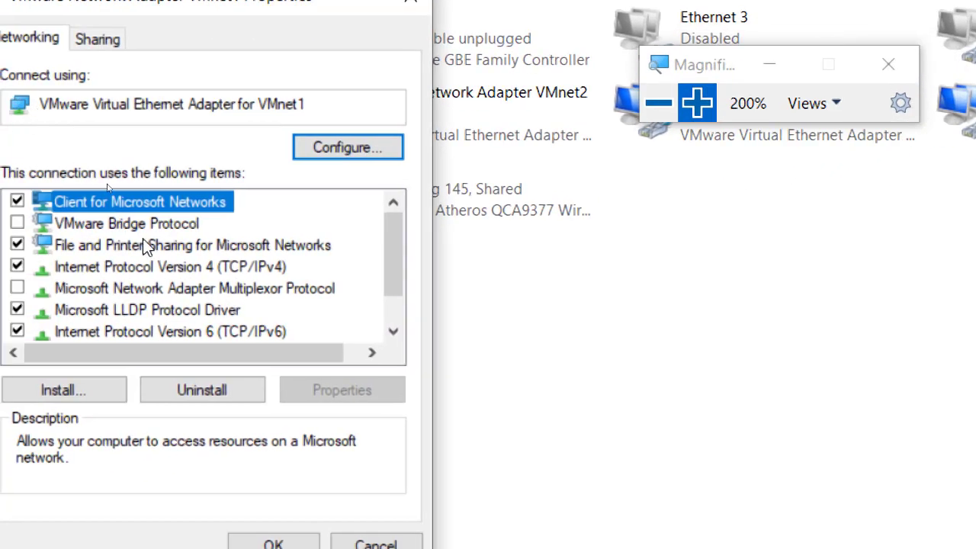
click(183, 267)
click(374, 393)
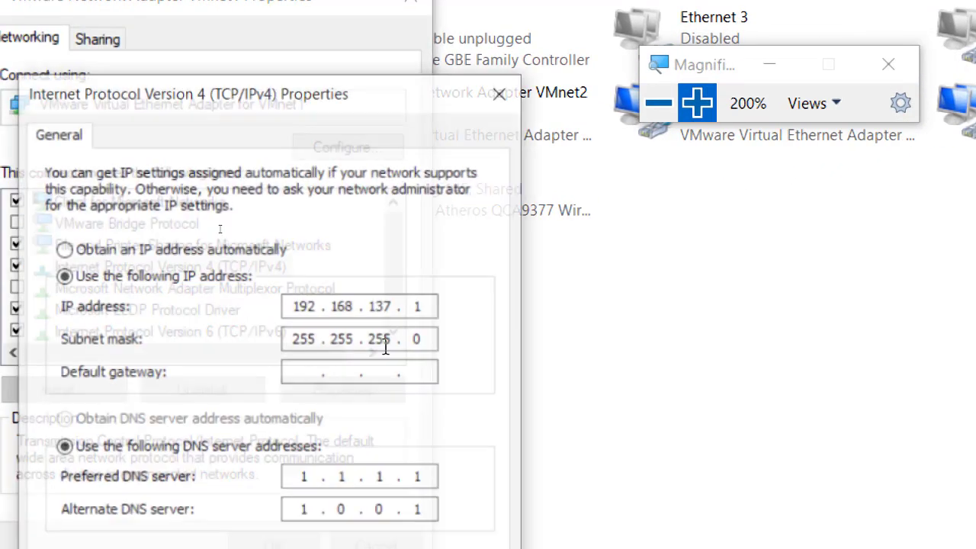
double_click(373, 306)
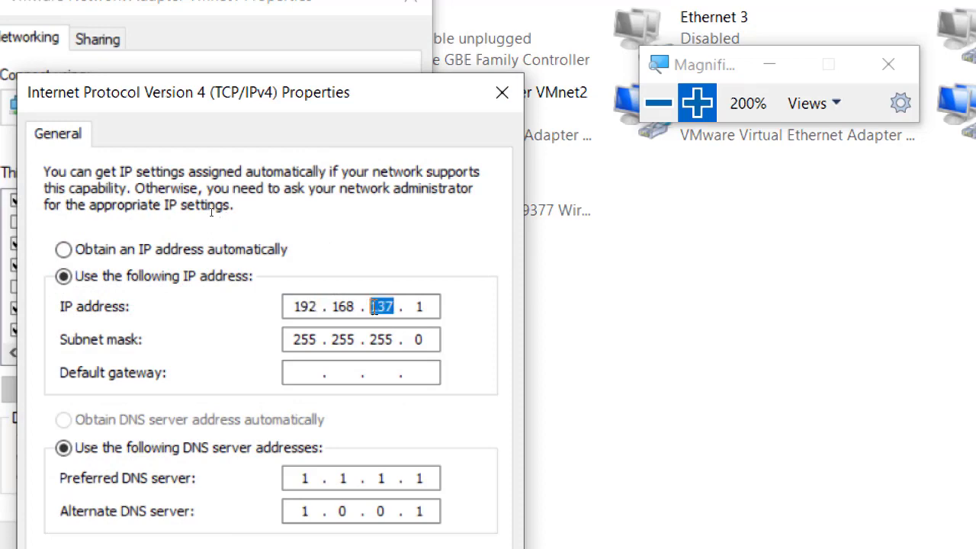
text(1)
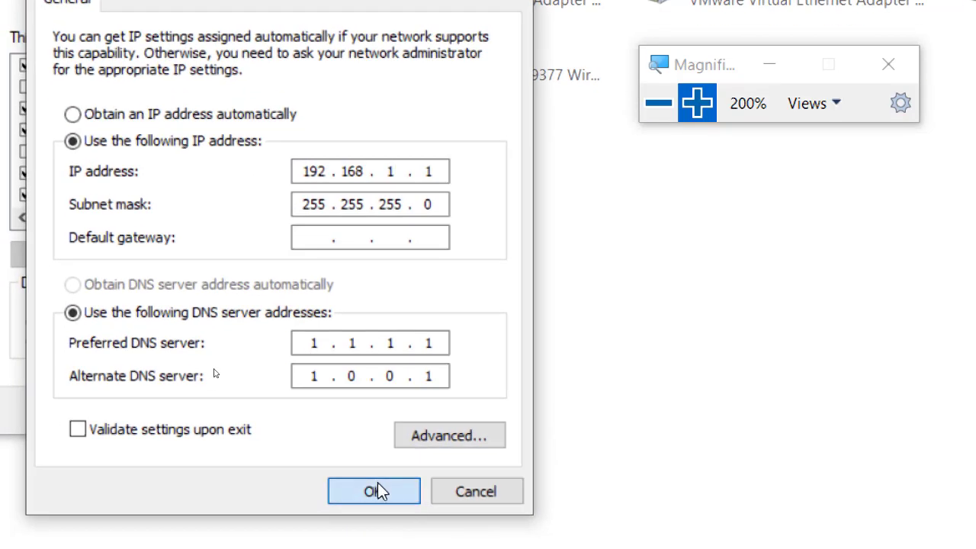
click(381, 488)
click(282, 407)
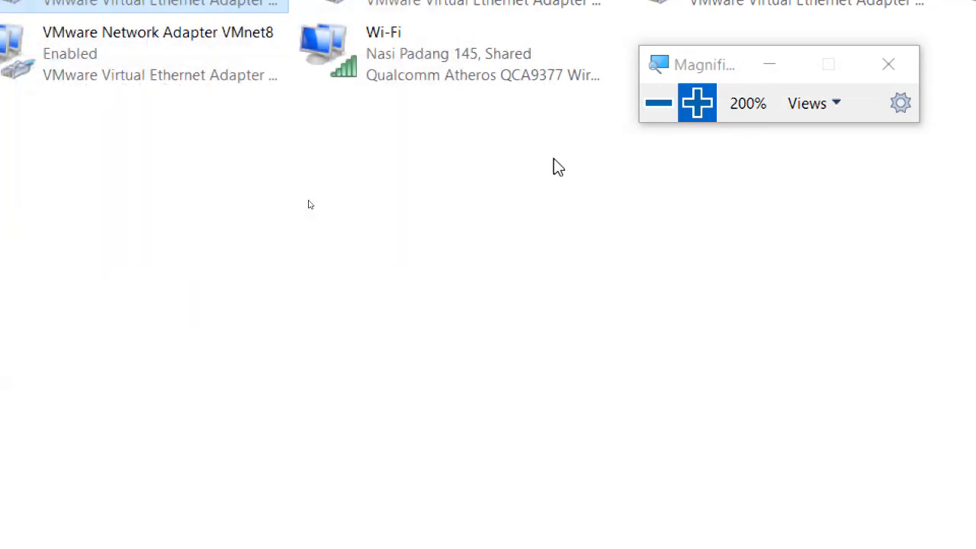
click(656, 104)
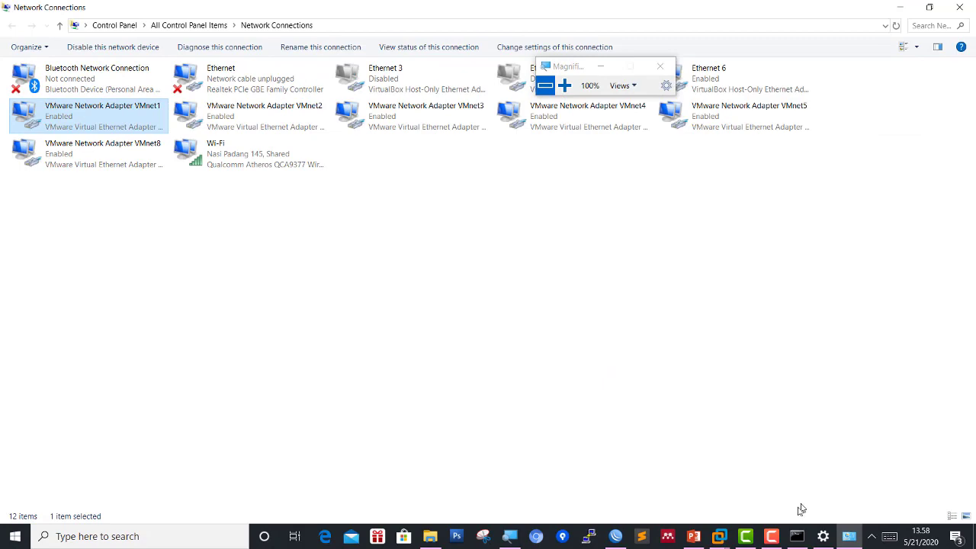
Switch to WinBox, reconnect to the router at 192.168.1.2 as admin, and dismiss the RouterOS welcome notice.
click(694, 536)
mouse_move(719, 536)
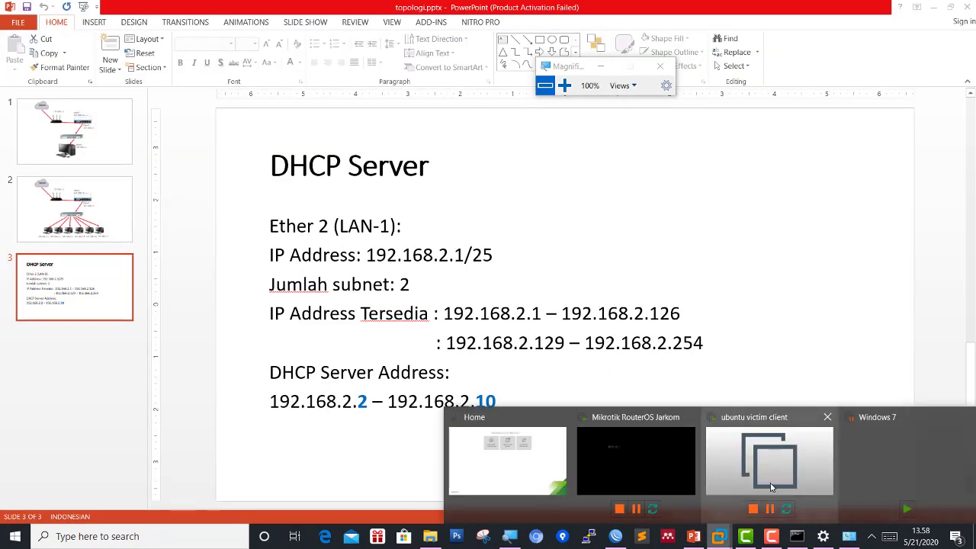
click(671, 455)
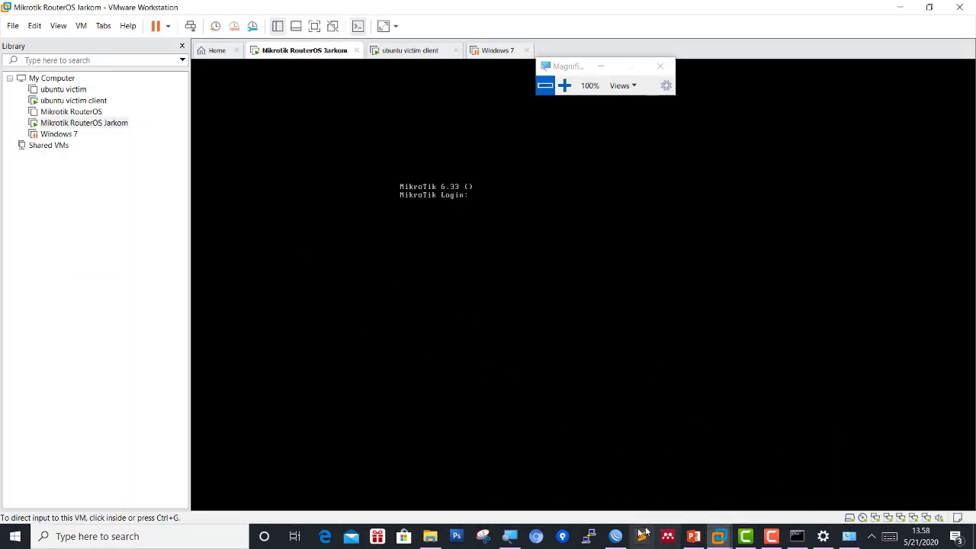
click(616, 536)
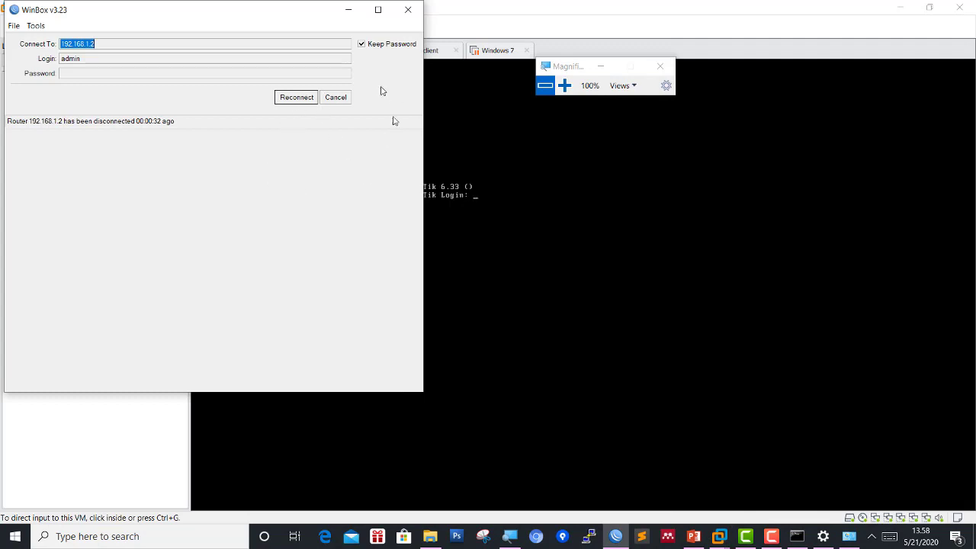
drag(237, 16, 337, 81)
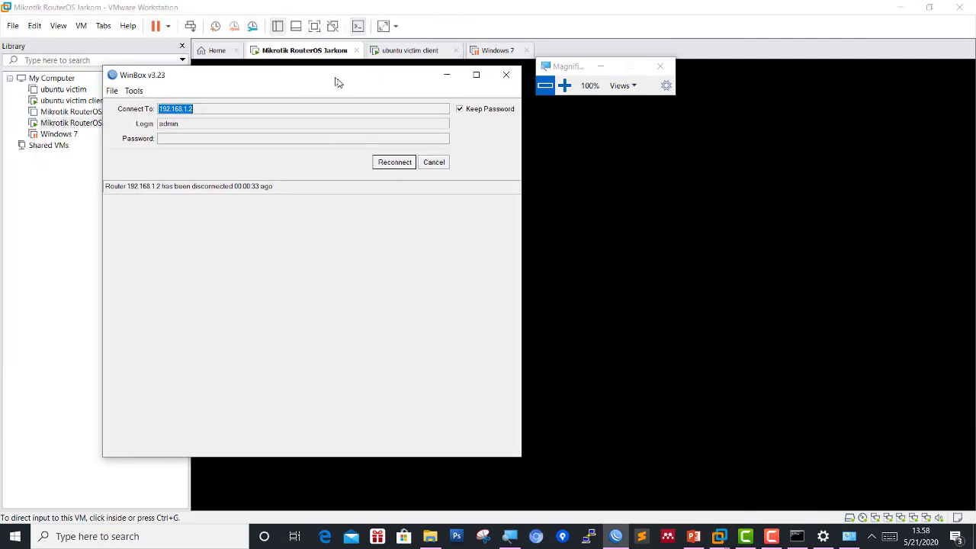
click(396, 163)
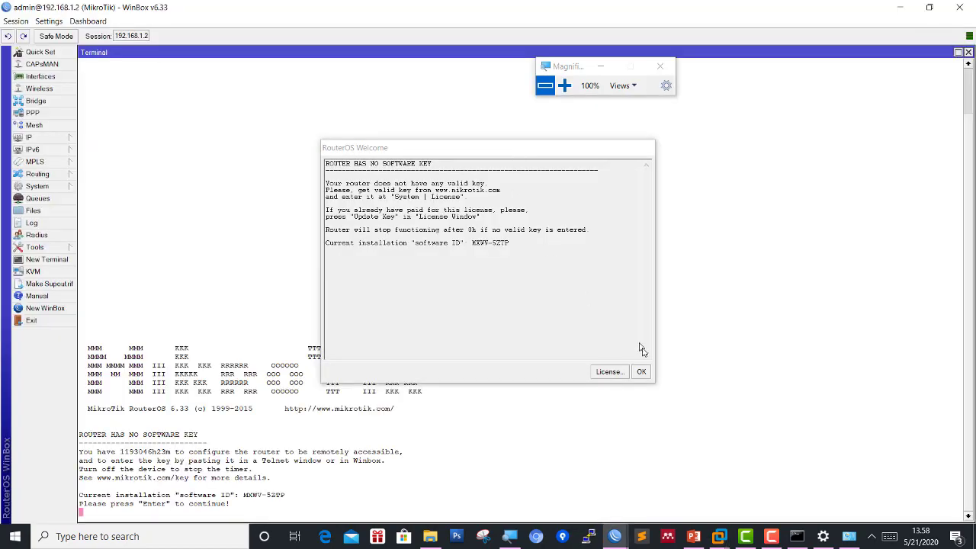
click(641, 371)
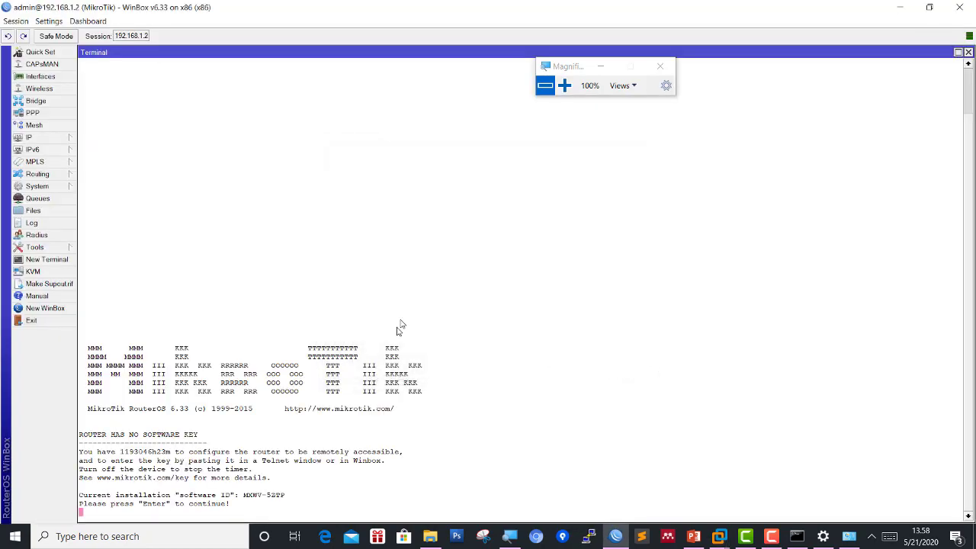
Ping google.com from the router's terminal to test internet access, stop the ping, and close the terminal.
key(Return)
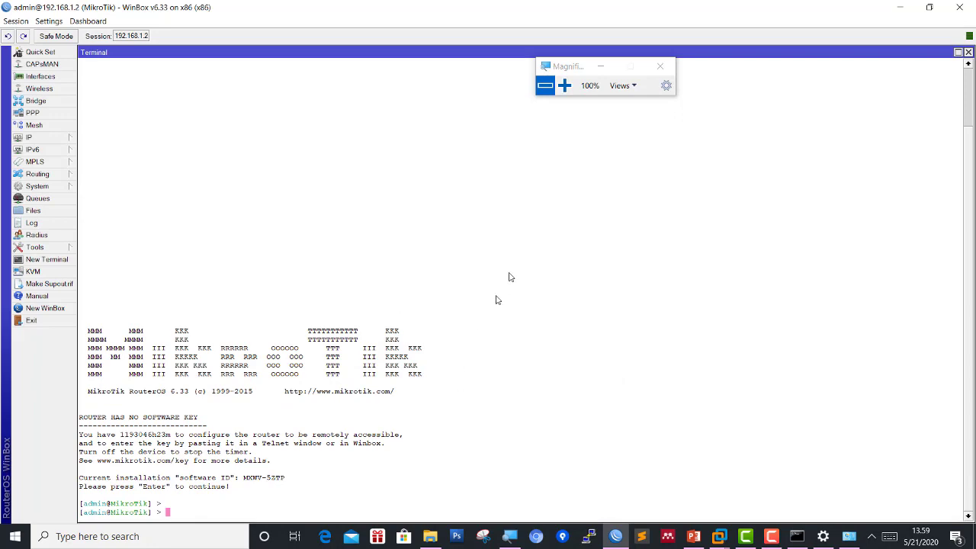
click(564, 85)
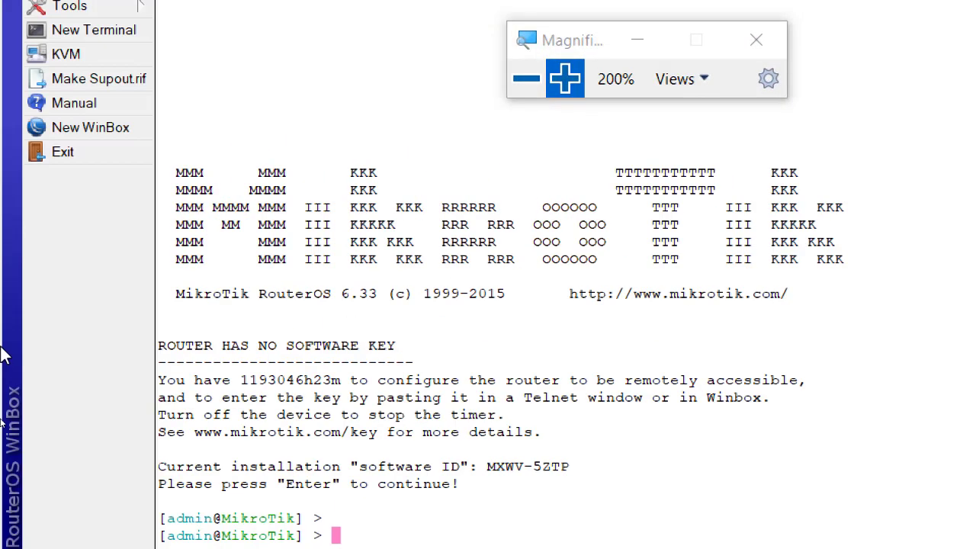
text(ping google.com)
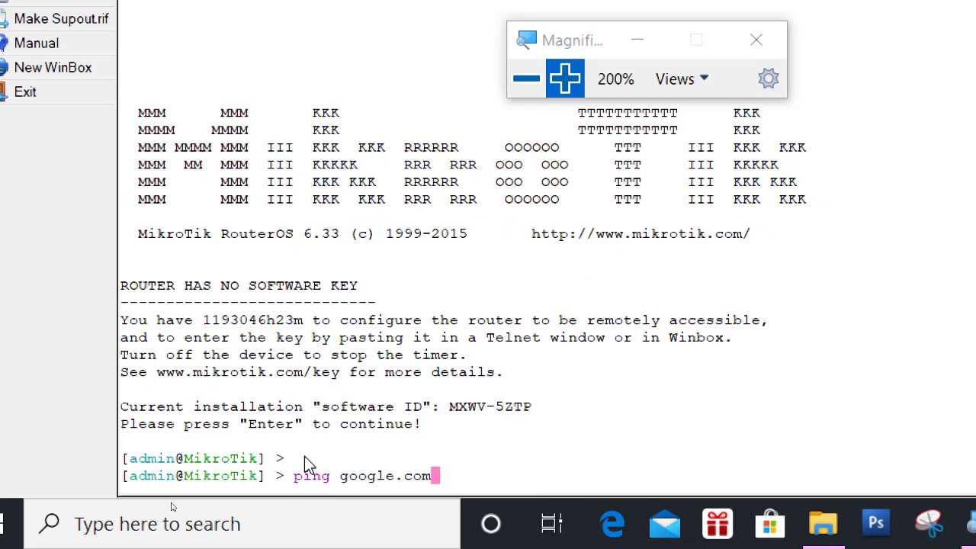
key(Return)
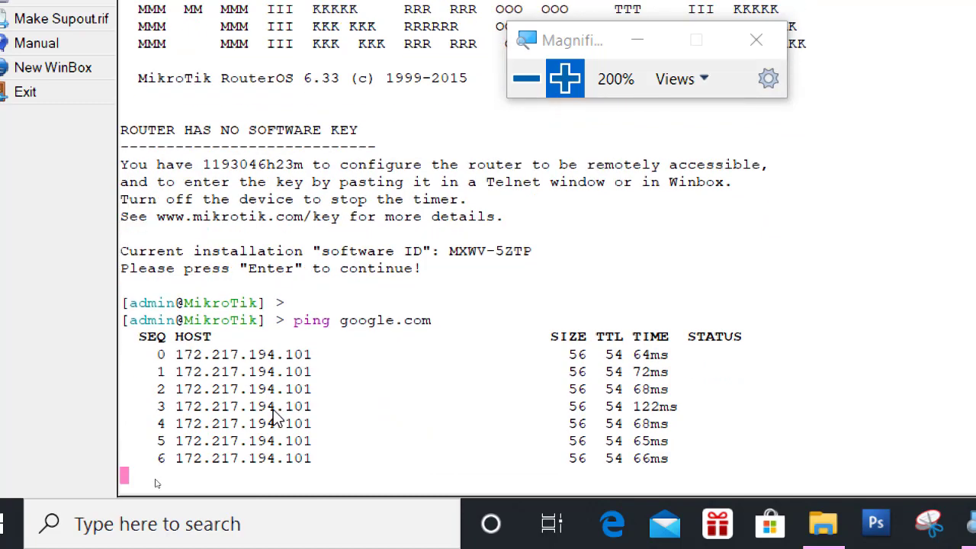
key(ctrl+c)
click(526, 77)
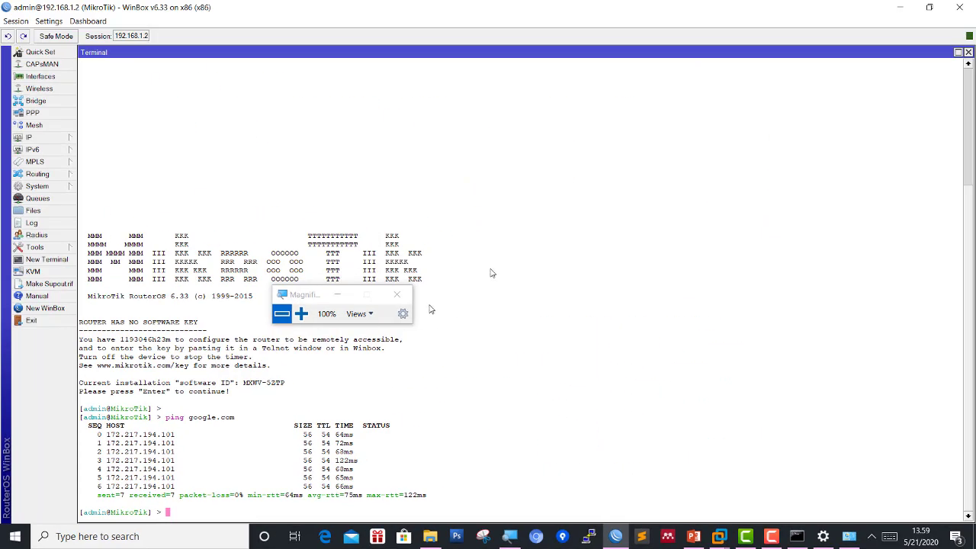
click(967, 52)
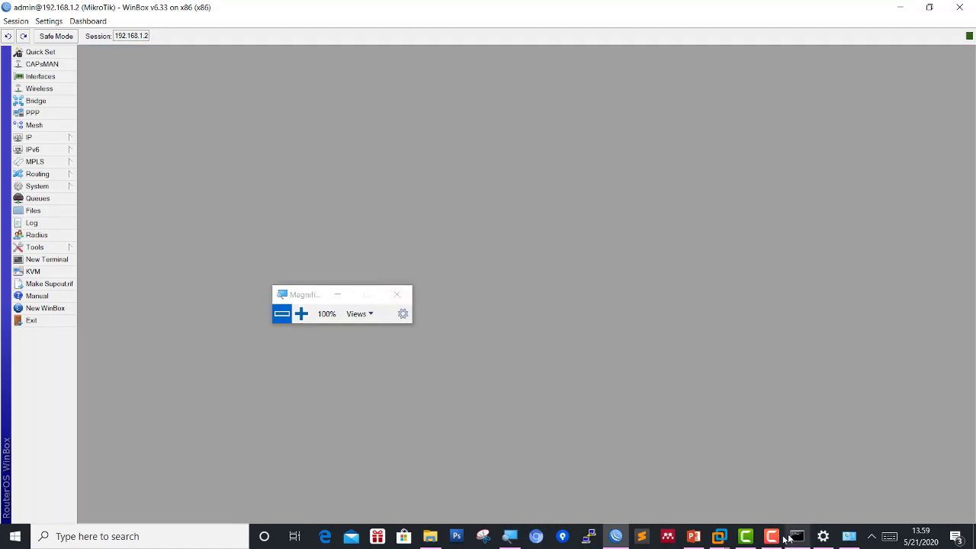
Switch to the ubuntu victim client VM in VMware Workstation and log in as victim with the account password.
mouse_move(719, 535)
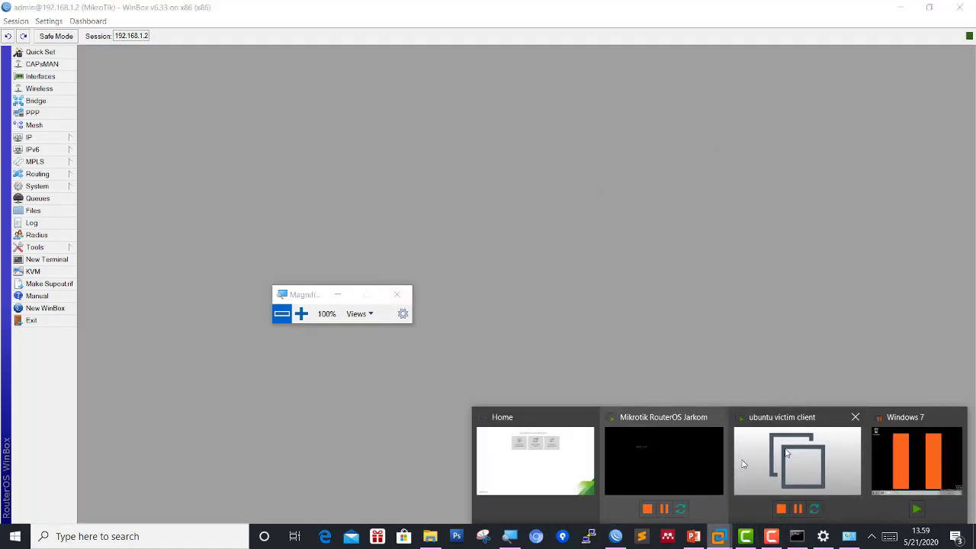
click(718, 491)
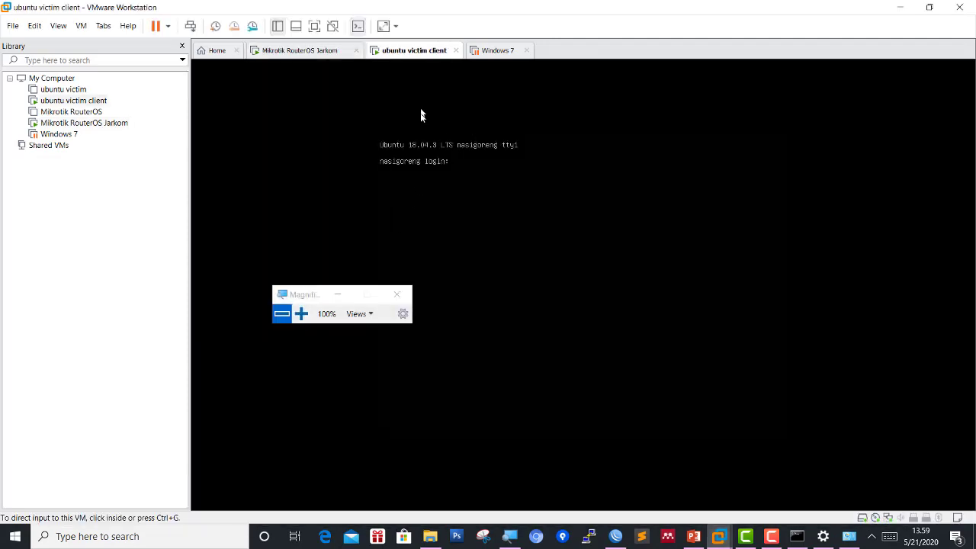
click(472, 191)
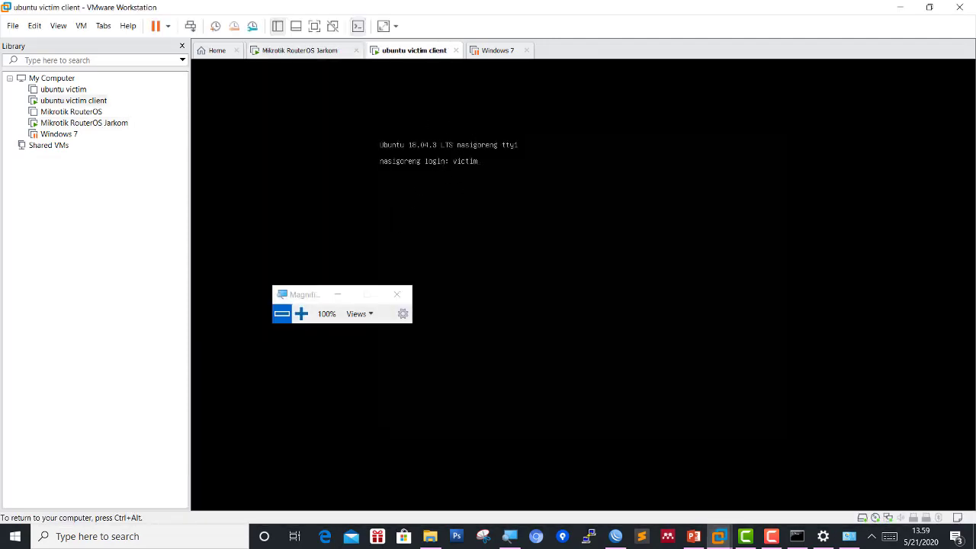
key(Return)
key(Return)
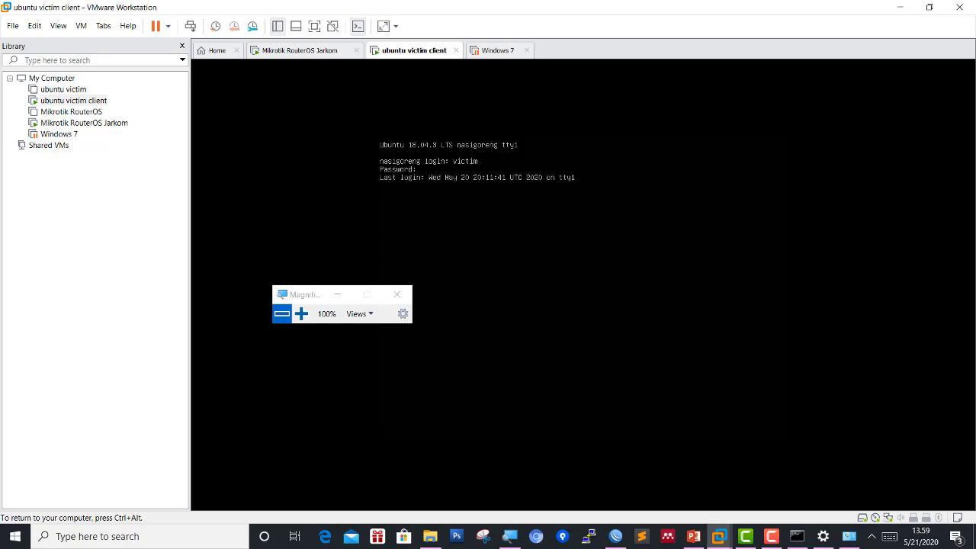
key(ctrl+alt)
Run ifconfig on the Ubuntu client at 200% magnification to check its network interface addresses.
click(280, 295)
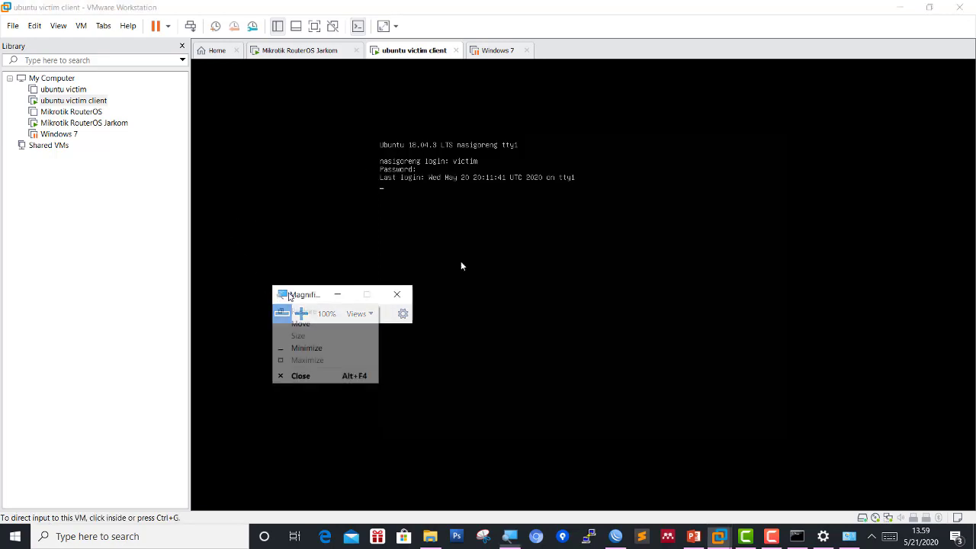
drag(315, 297, 789, 128)
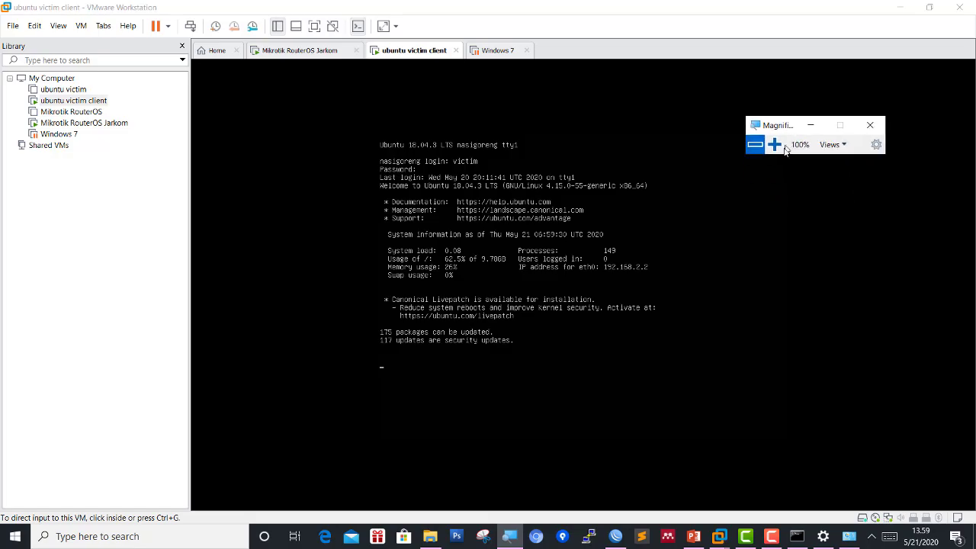
click(781, 149)
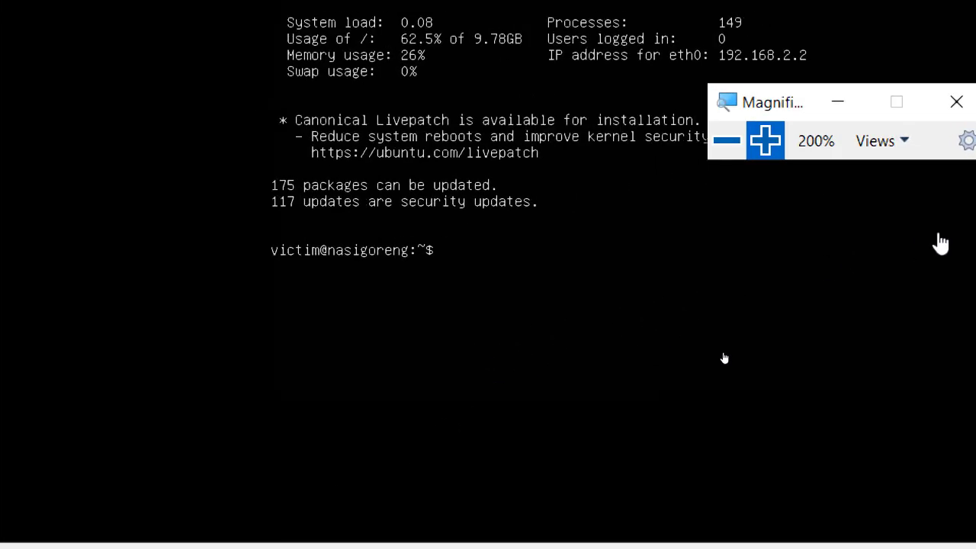
click(693, 272)
text(ifocn)
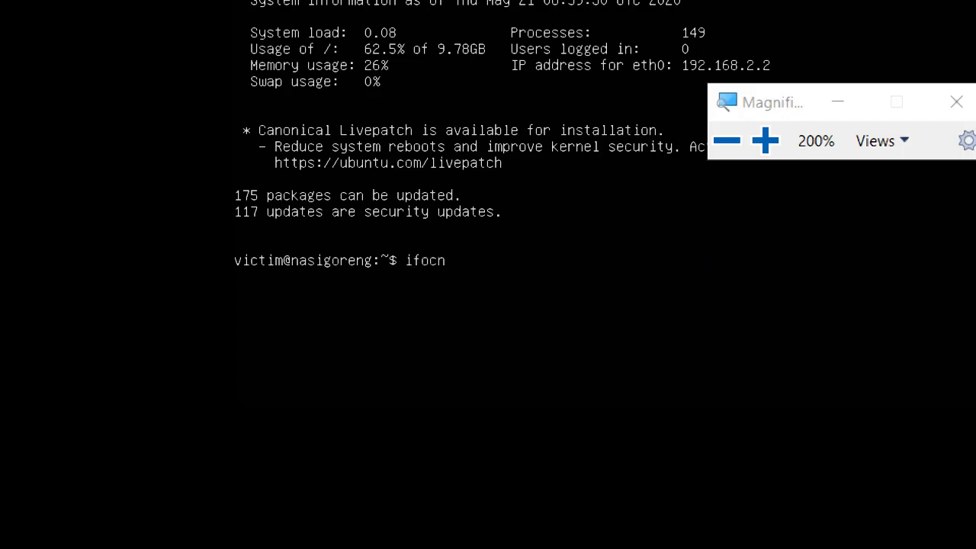
key(BackSpace)
key(BackSpace)
key(BackSpace)
text(config)
key(Return)
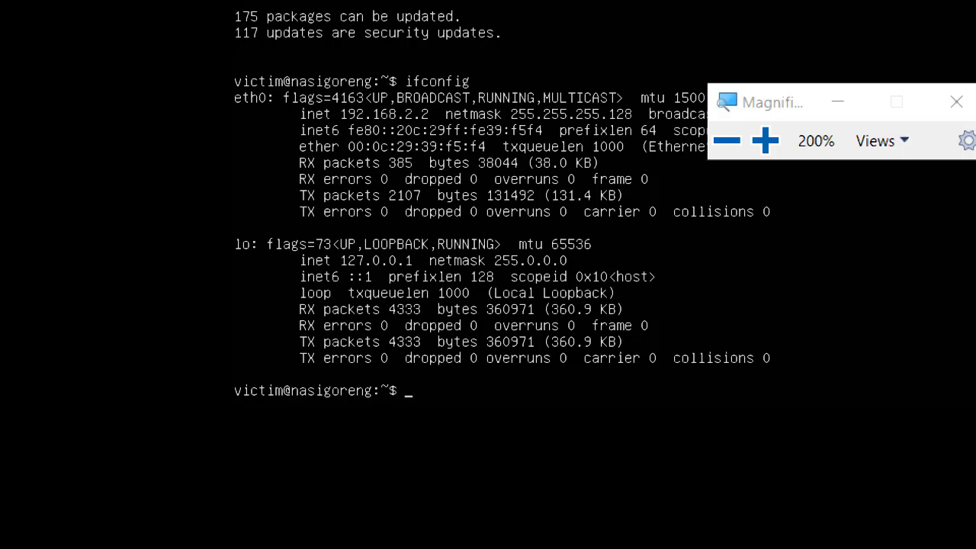
Ping google.com from the Ubuntu client to test its internet access, and stop the ping.
text(g google.com)
key(Return)
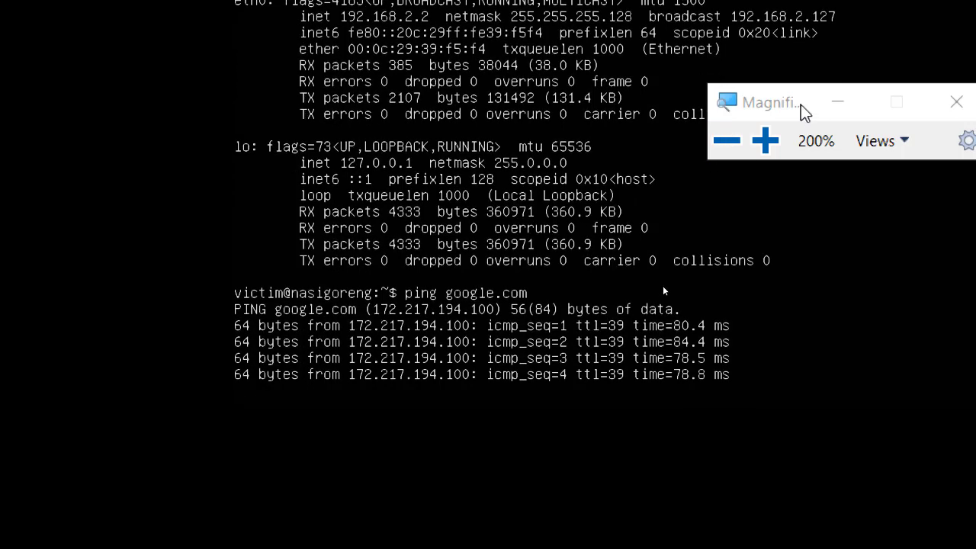
click(726, 140)
click(630, 320)
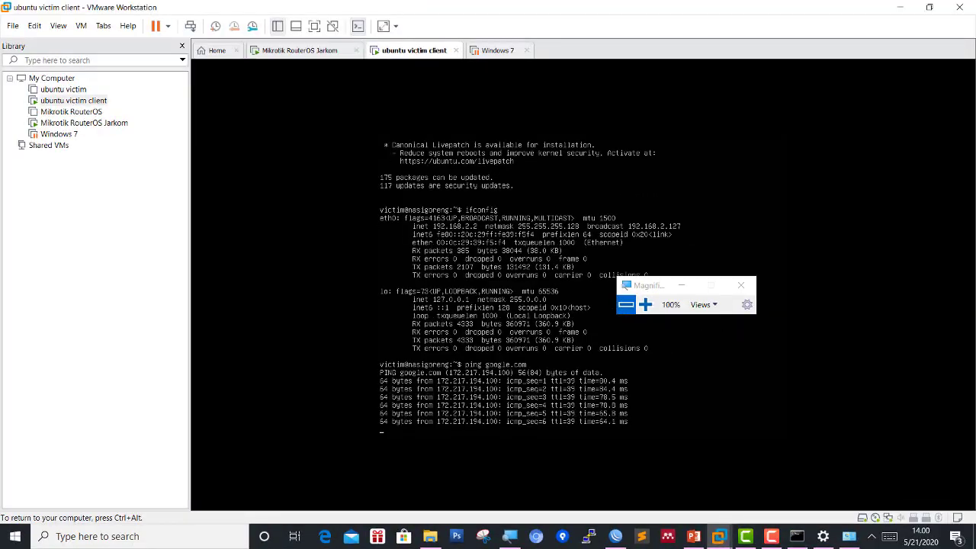
click(645, 304)
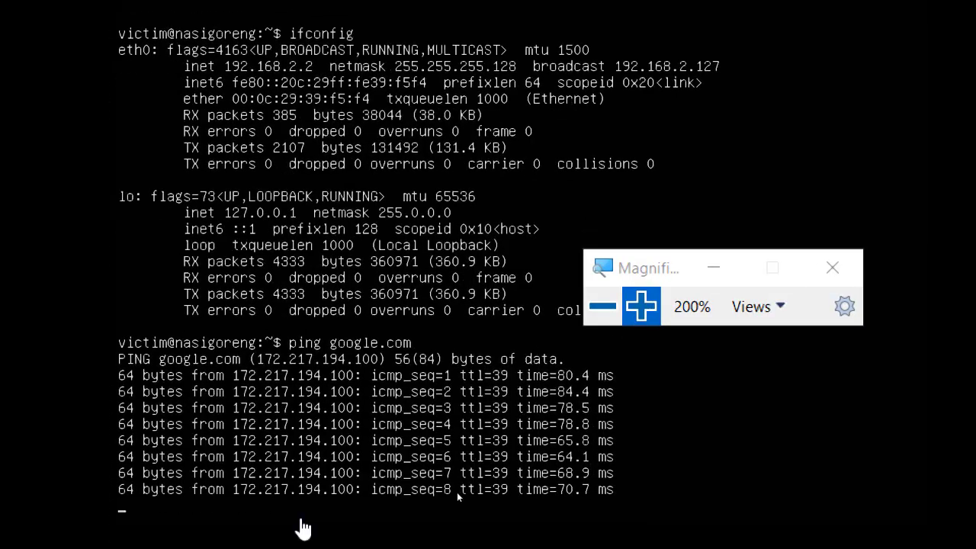
key(ctrl+c)
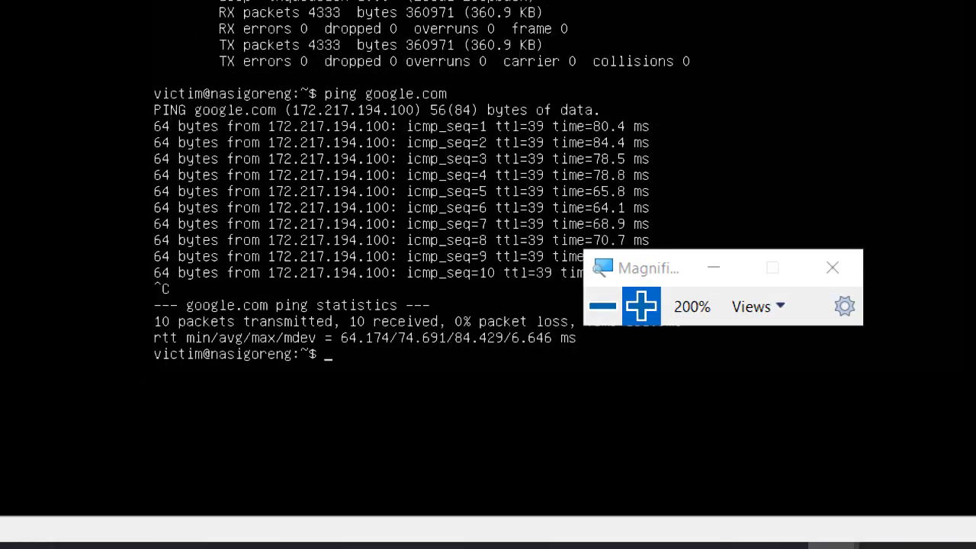
Open /etc/netplan/50-cloud-init.yaml in nano with sudo, entering the sudo password, examine the eth0 settings, and leave the editor.
text(sigoreng:~$ sudo nano /etc/)
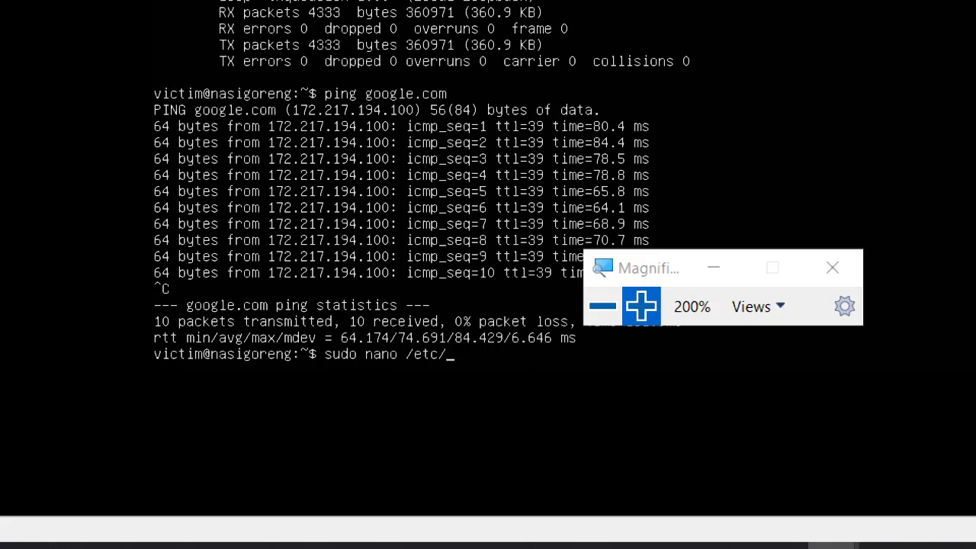
text(netplan/)
key(Tab)
key(Return)
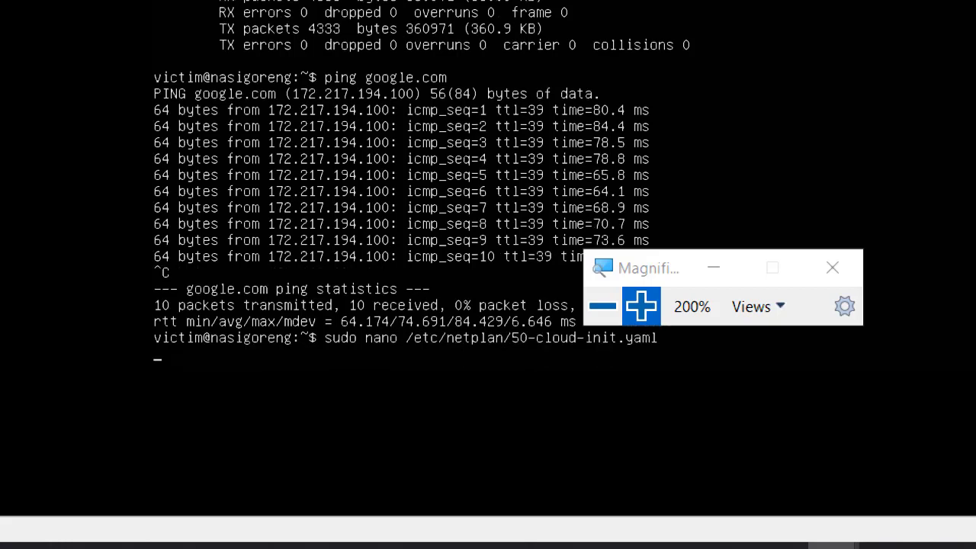
key(Return)
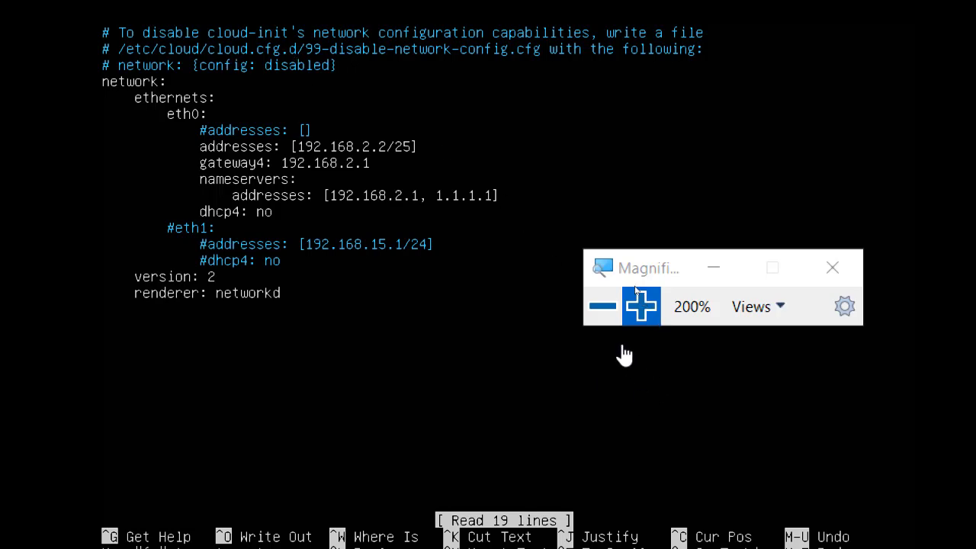
click(602, 306)
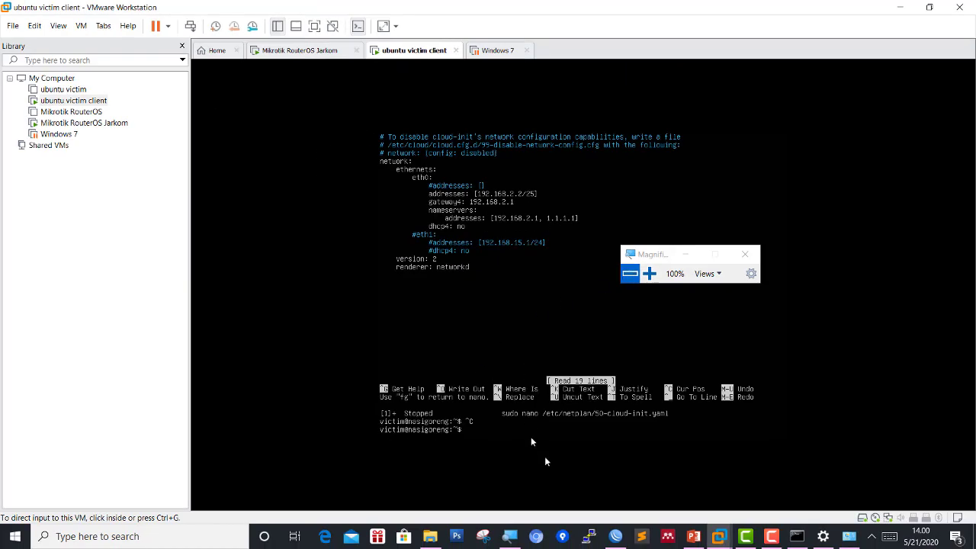
Switch to WinBox and open the router's list of DHCP servers at 200% magnification.
click(615, 536)
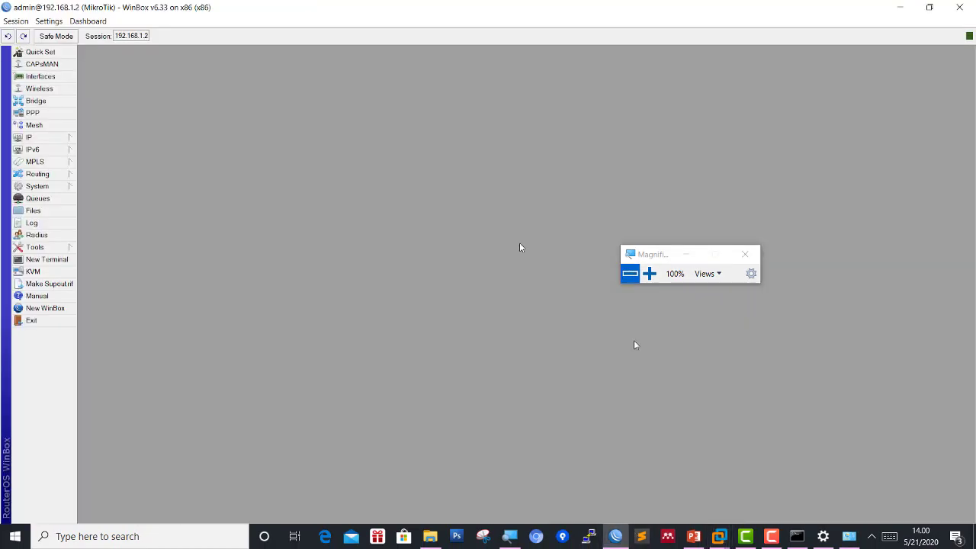
click(649, 273)
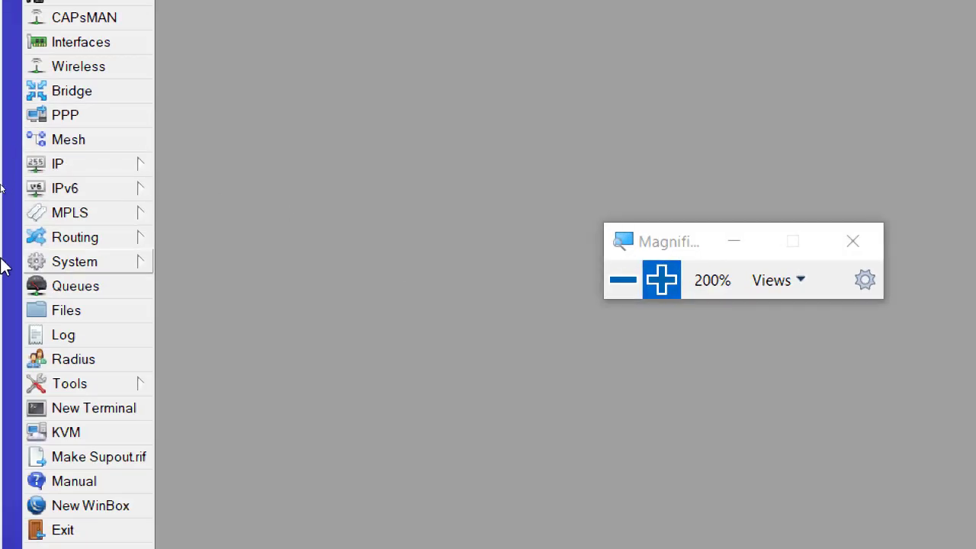
click(67, 166)
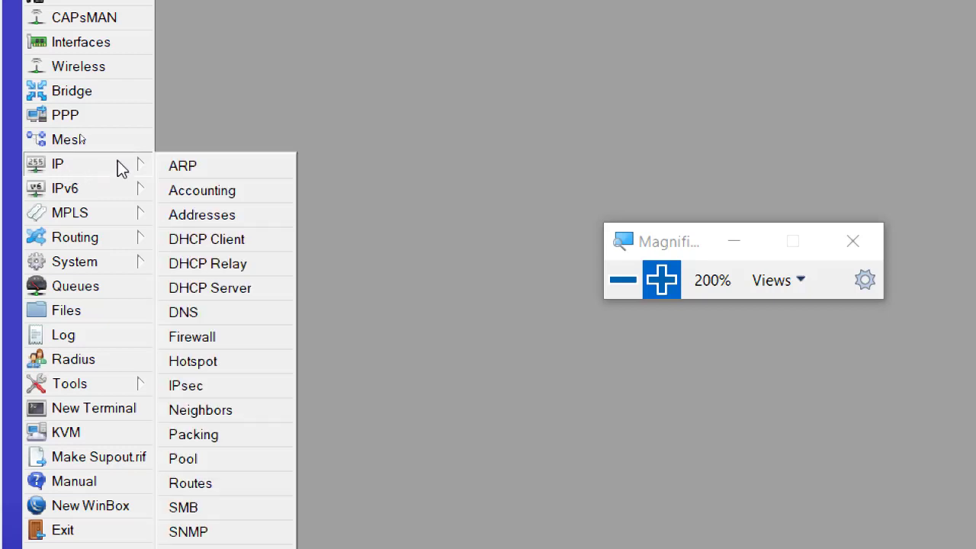
click(257, 303)
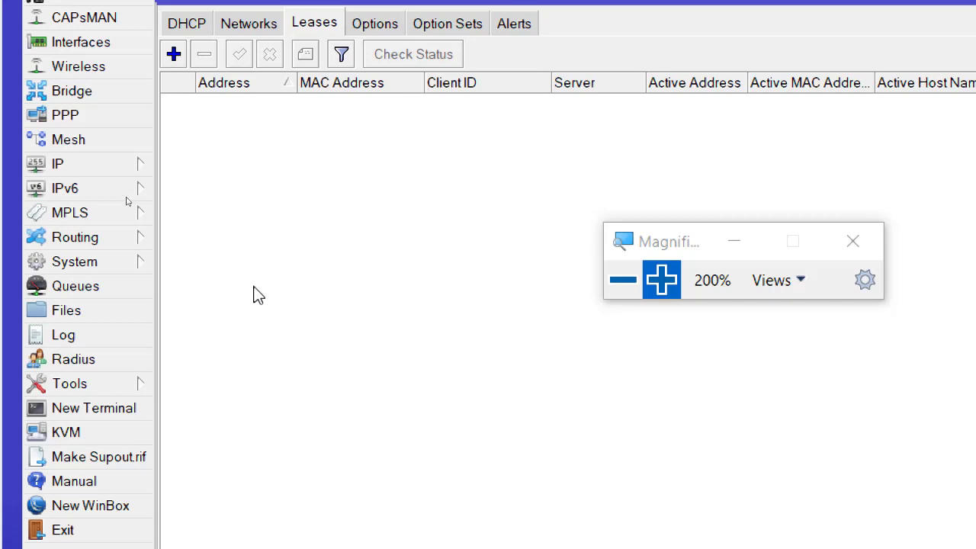
click(177, 25)
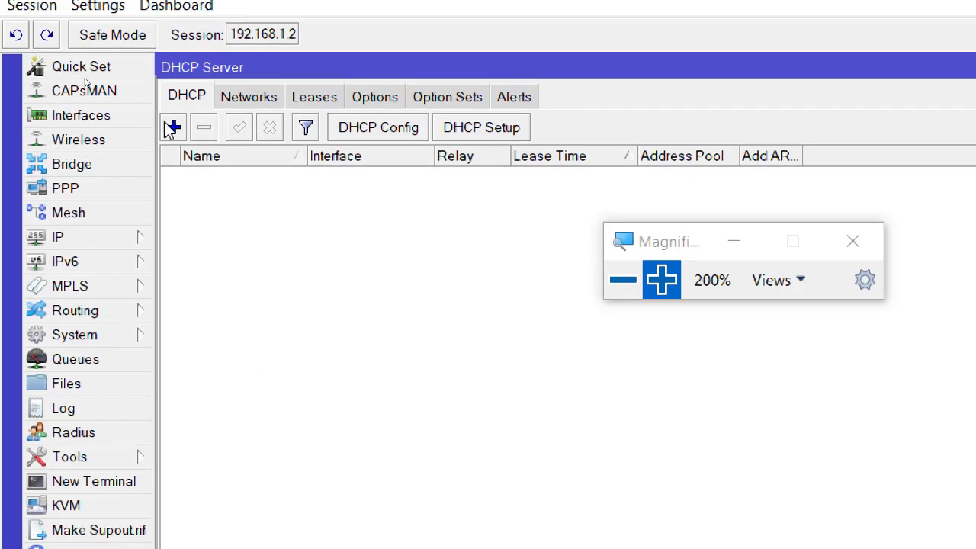
Start DHCP Setup, choose LAN-1 as the DHCP server interface, and continue to check the proposed DHCP address space.
click(497, 133)
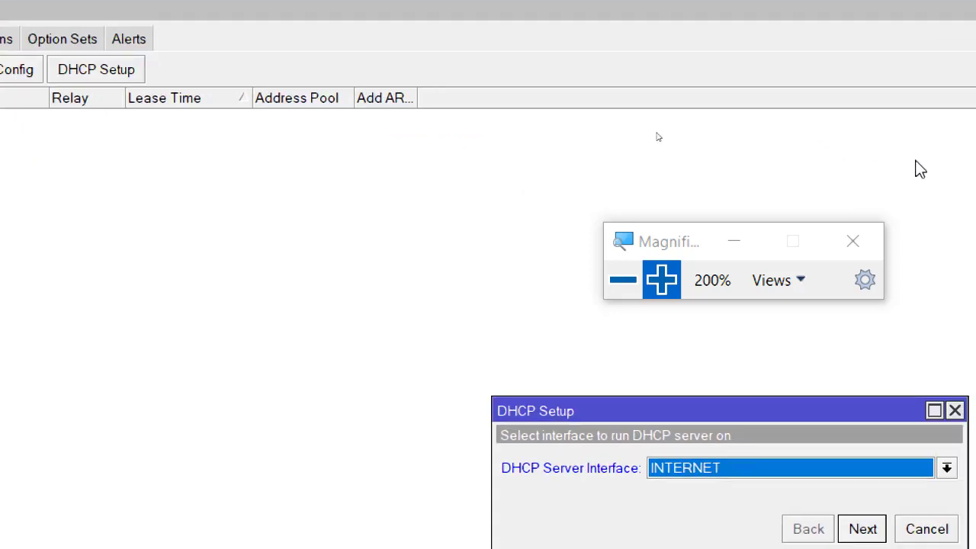
drag(656, 237, 835, 55)
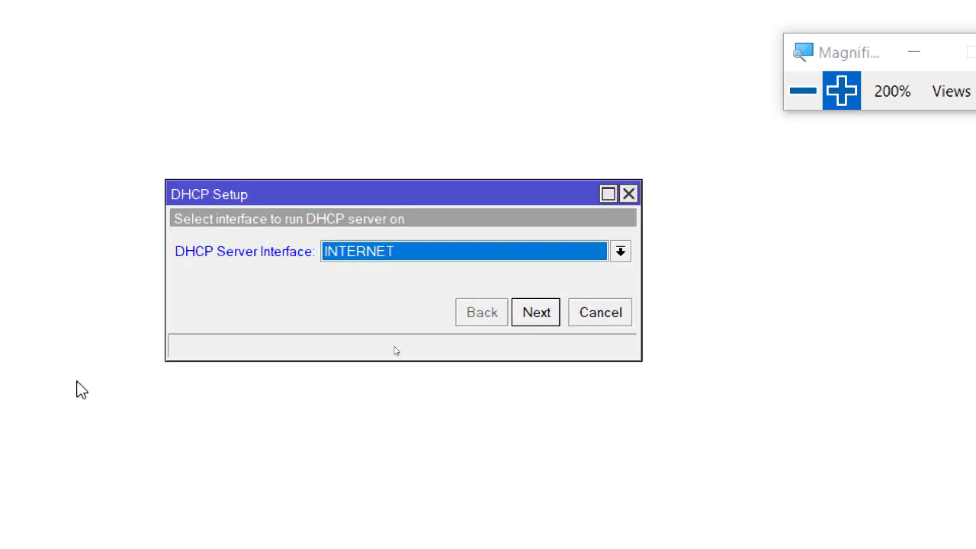
click(386, 252)
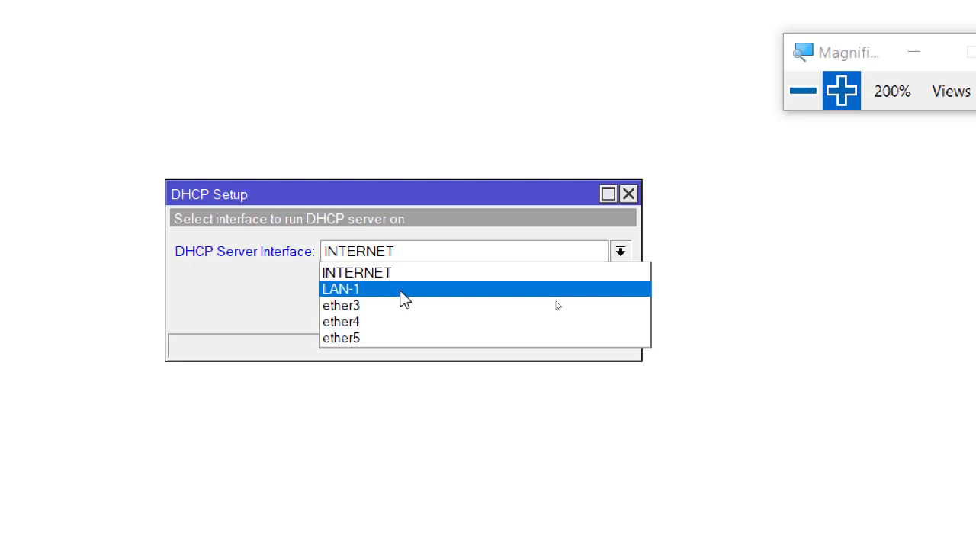
click(400, 295)
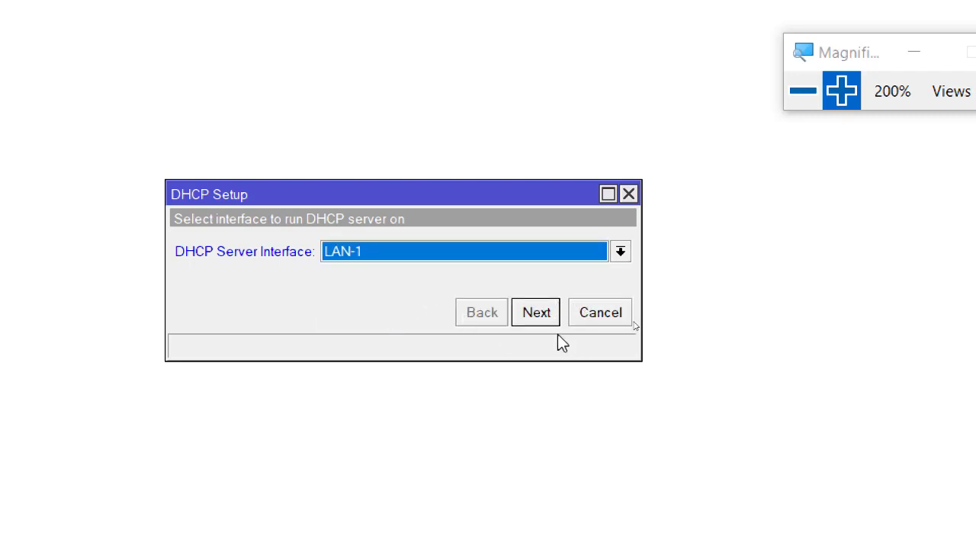
click(531, 312)
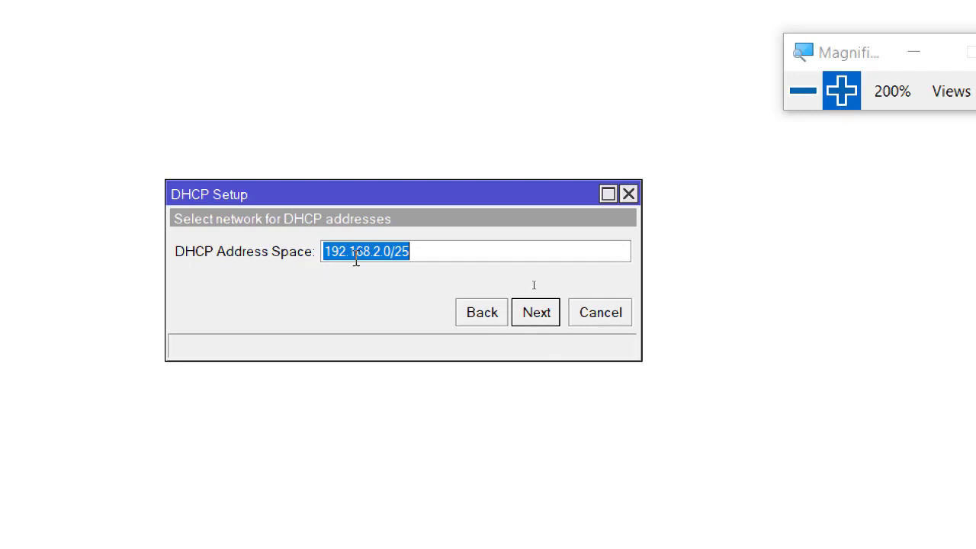
mouse_move(355, 260)
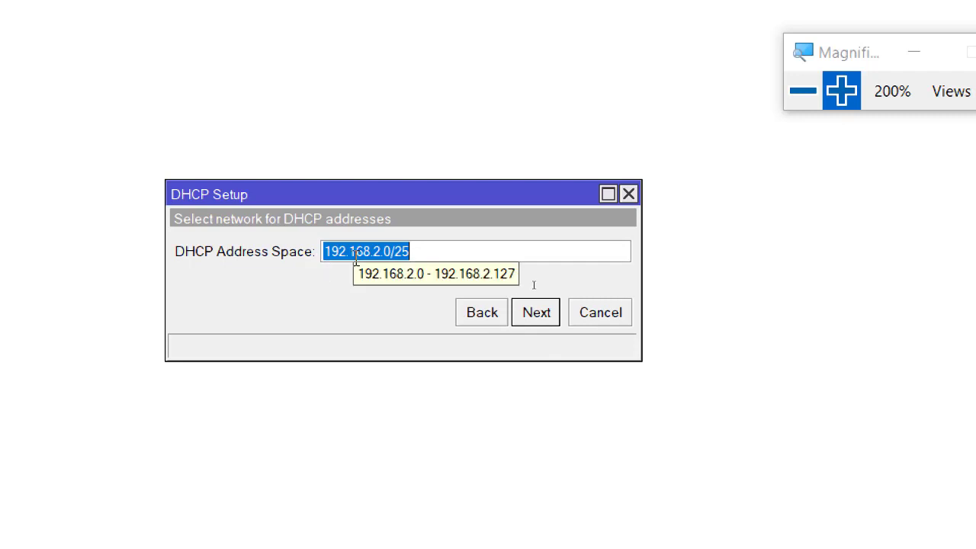
mouse_move(397, 262)
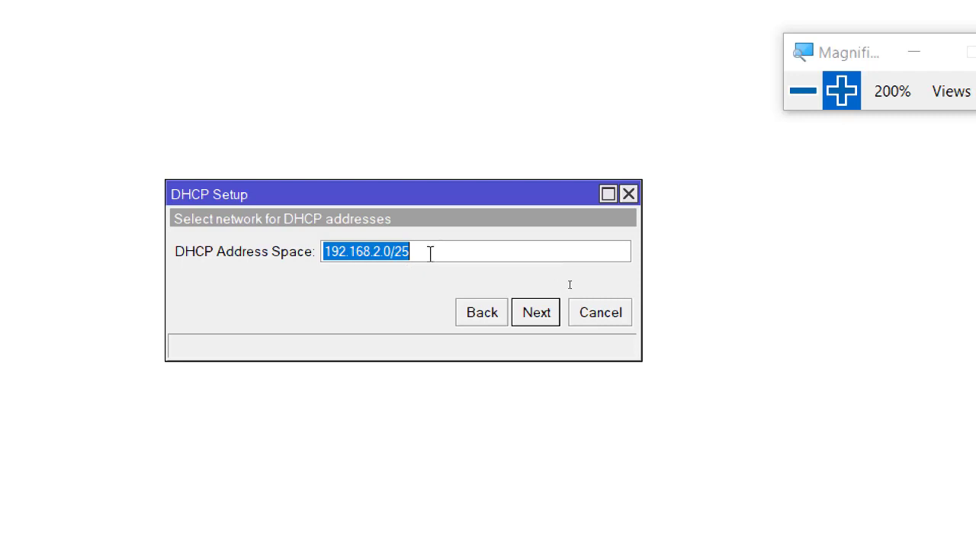
Accept 192.168.2.0/25 as the DHCP address space and 192.168.2.1 as the gateway for the DHCP network.
click(429, 257)
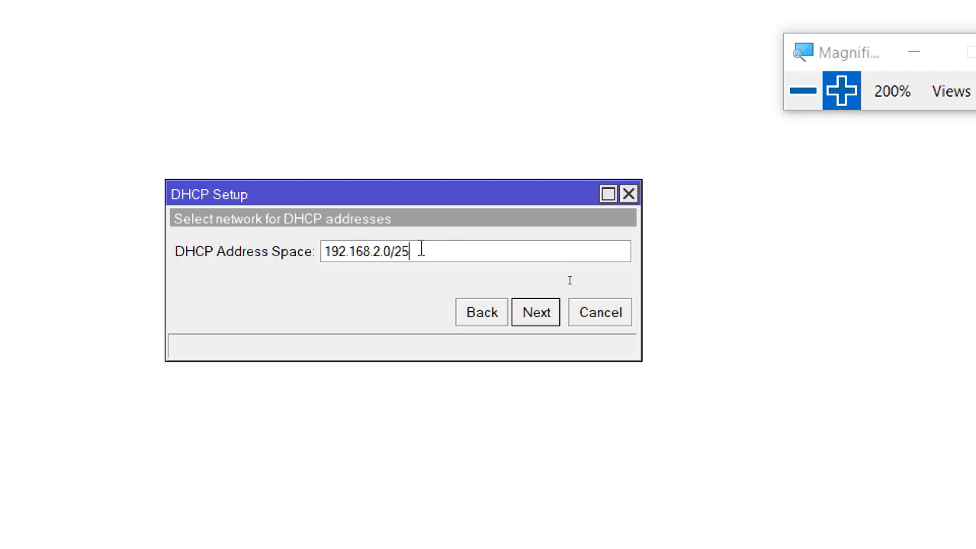
mouse_move(430, 249)
click(532, 323)
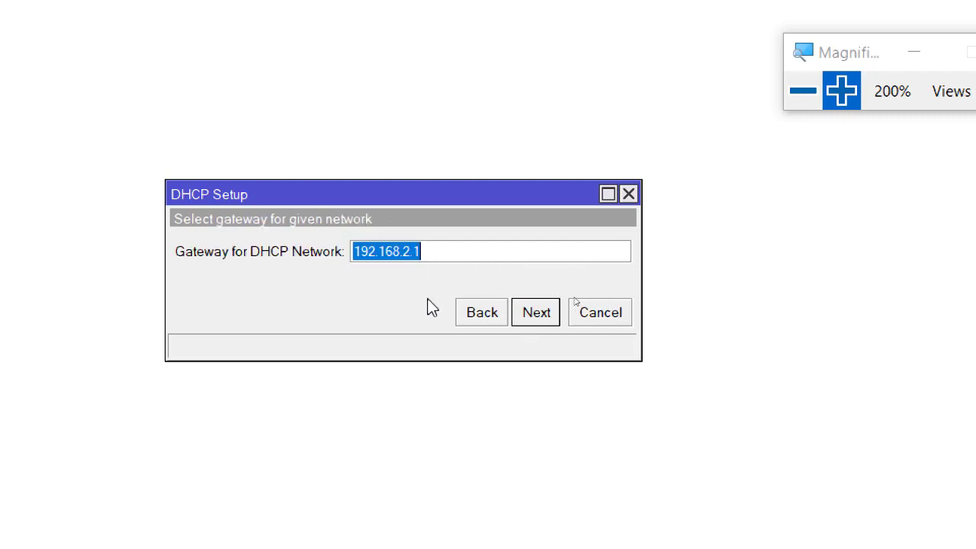
click(461, 254)
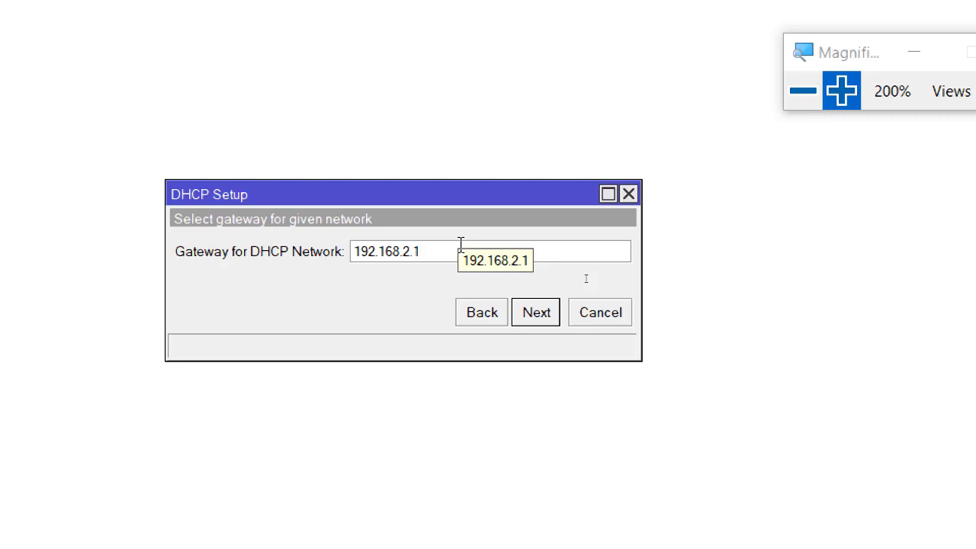
drag(451, 252, 355, 251)
click(453, 256)
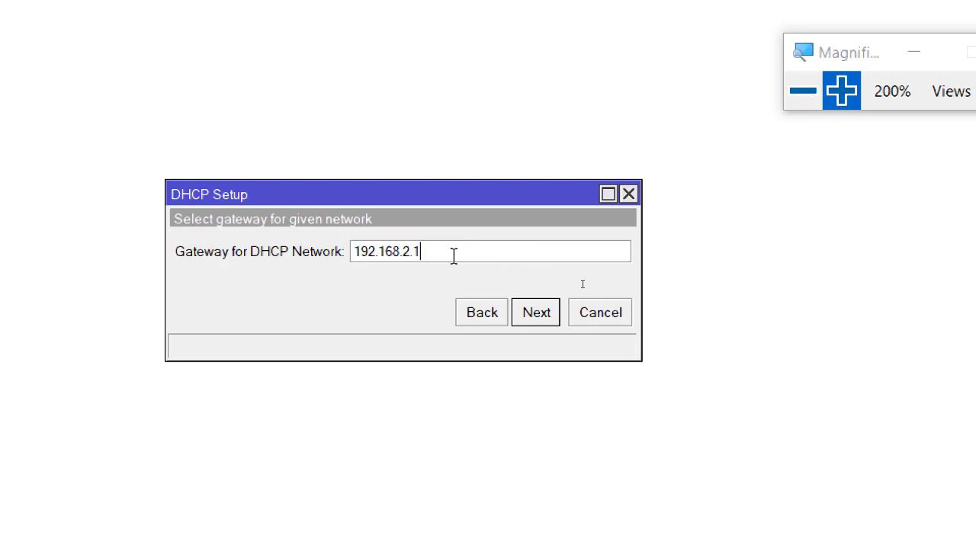
click(537, 313)
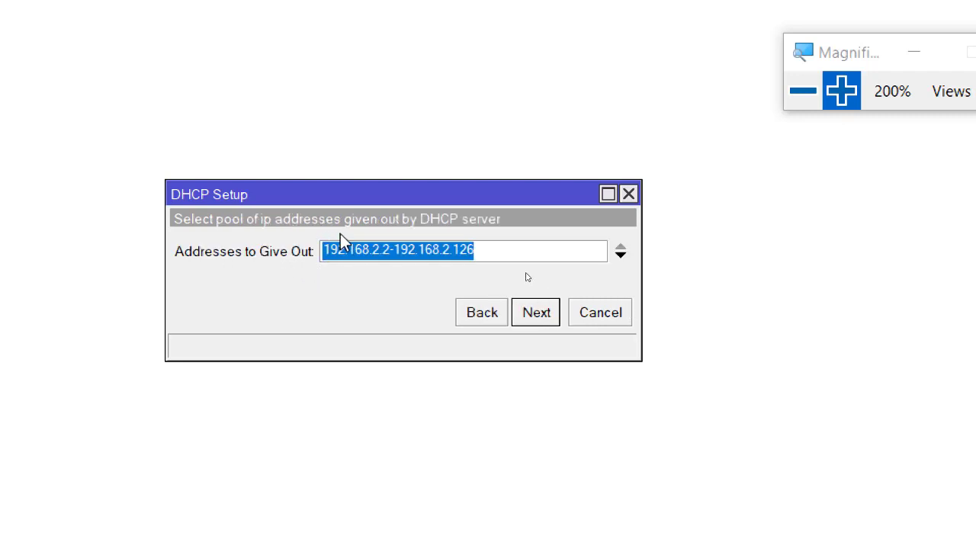
Set the pool of addresses to give out to 192.168.2.2-192.168.2.10 and continue to the DNS servers.
click(398, 252)
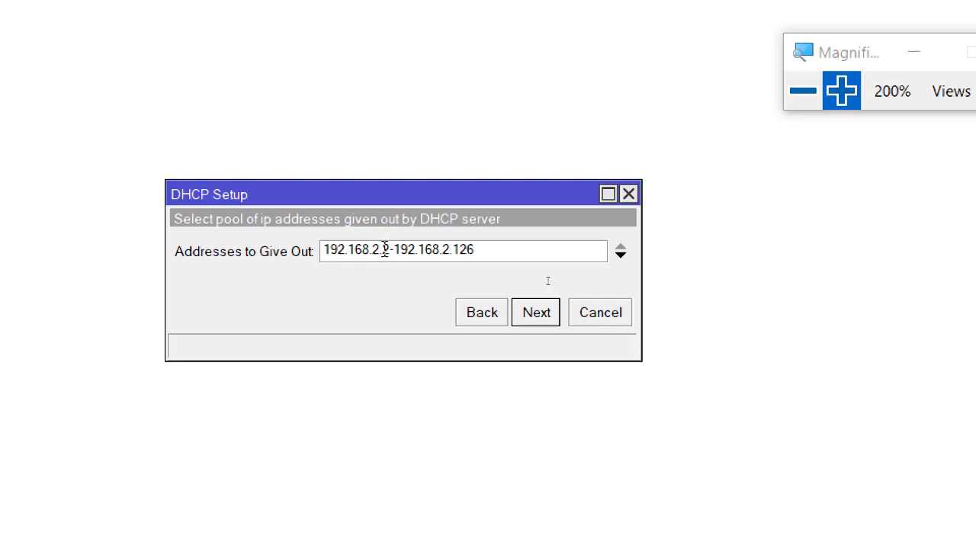
drag(461, 252, 323, 223)
click(481, 250)
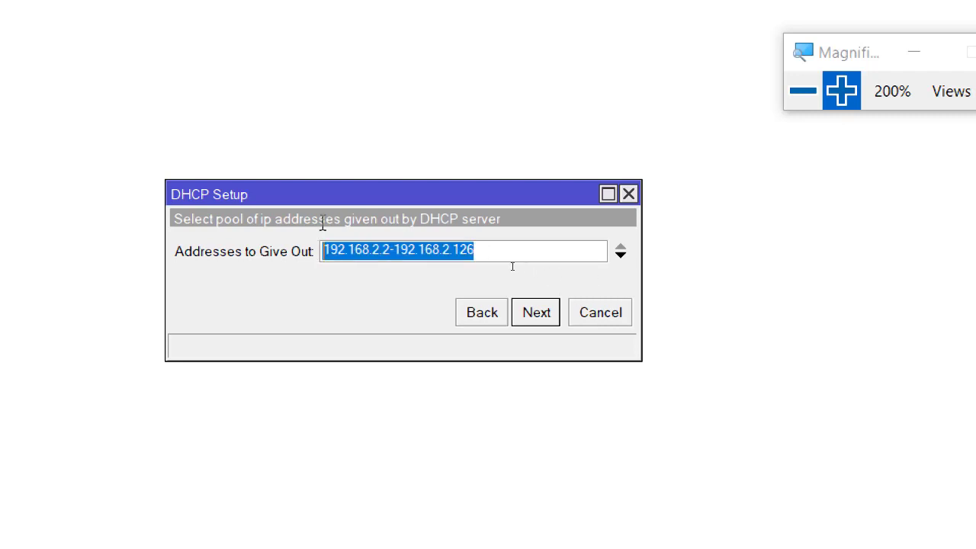
click(402, 252)
click(503, 252)
drag(503, 252, 309, 248)
click(488, 251)
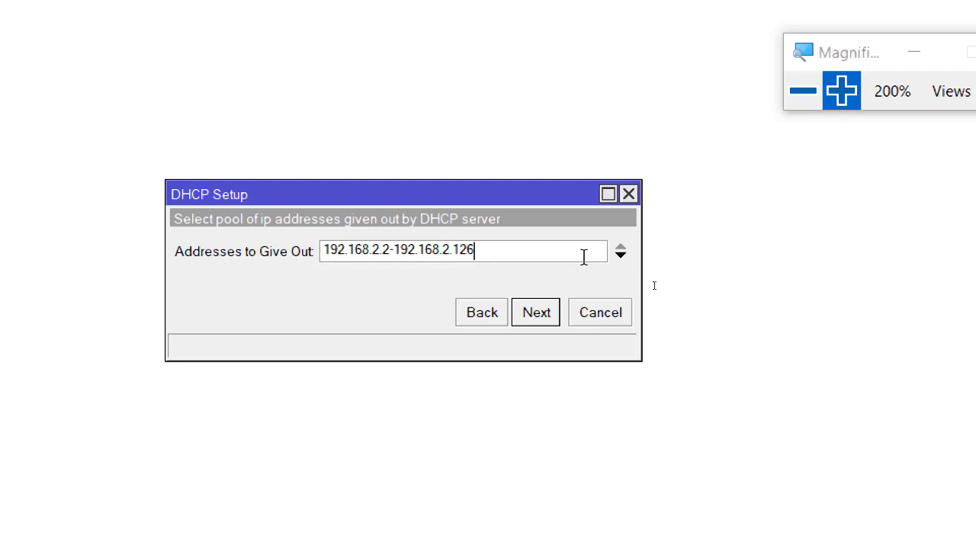
click(620, 258)
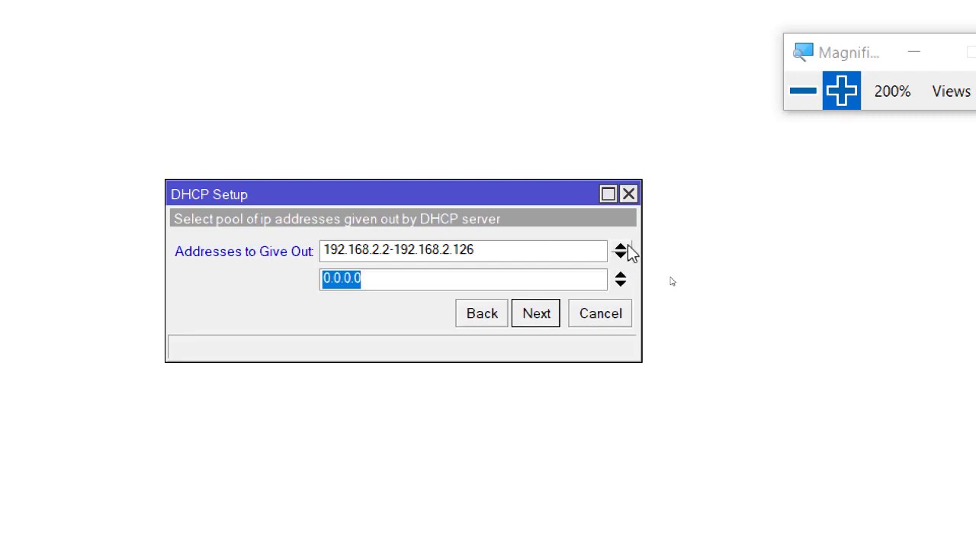
click(619, 269)
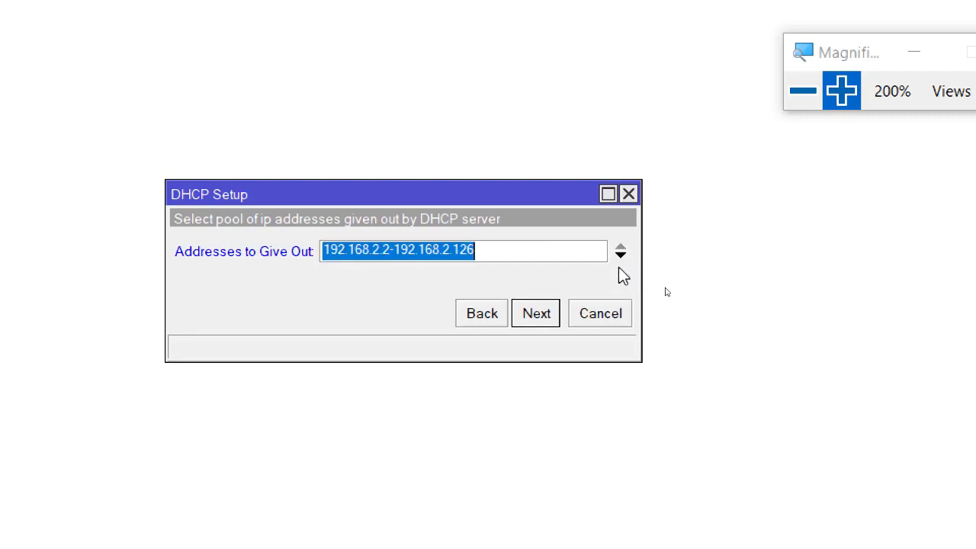
click(497, 249)
drag(459, 252, 492, 246)
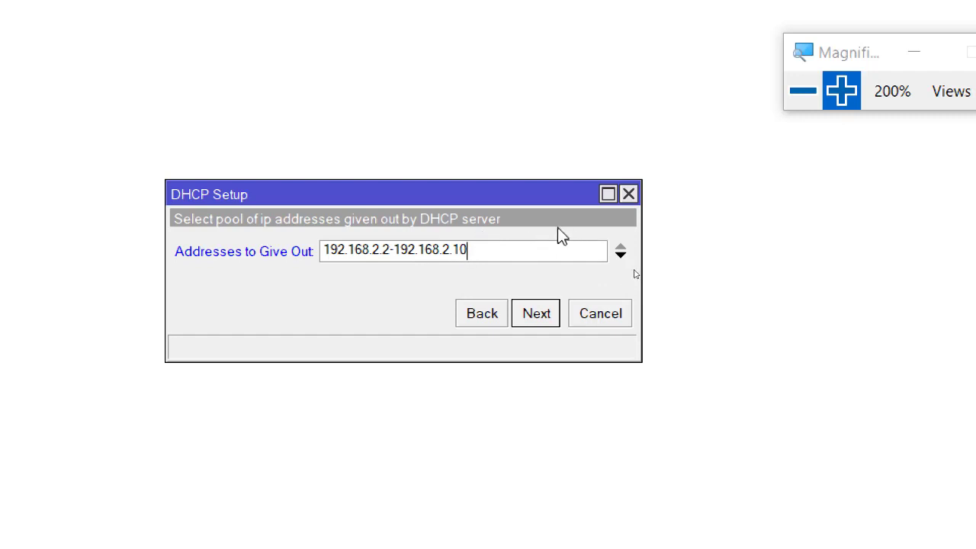
click(538, 320)
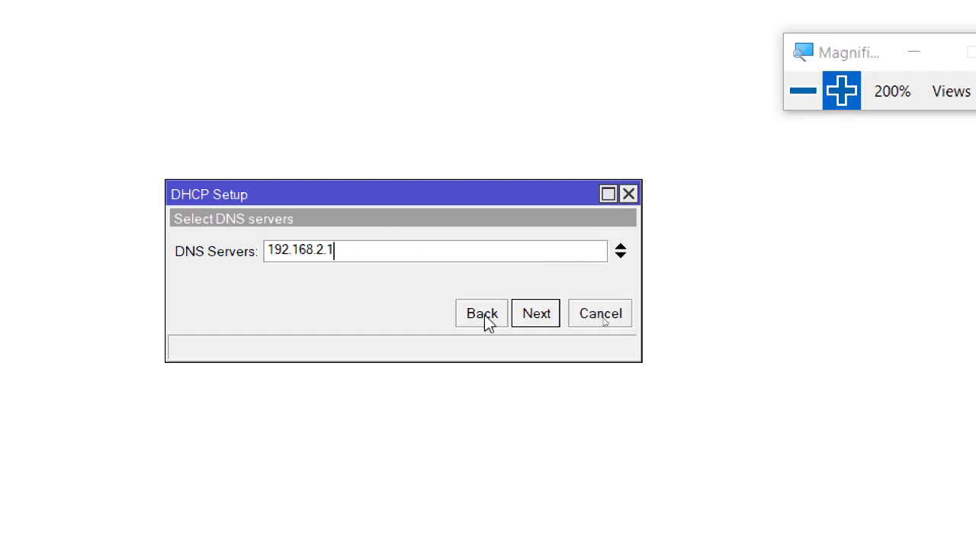
Accept 192.168.2.1 as the DNS server and examine the proposed lease time.
click(537, 317)
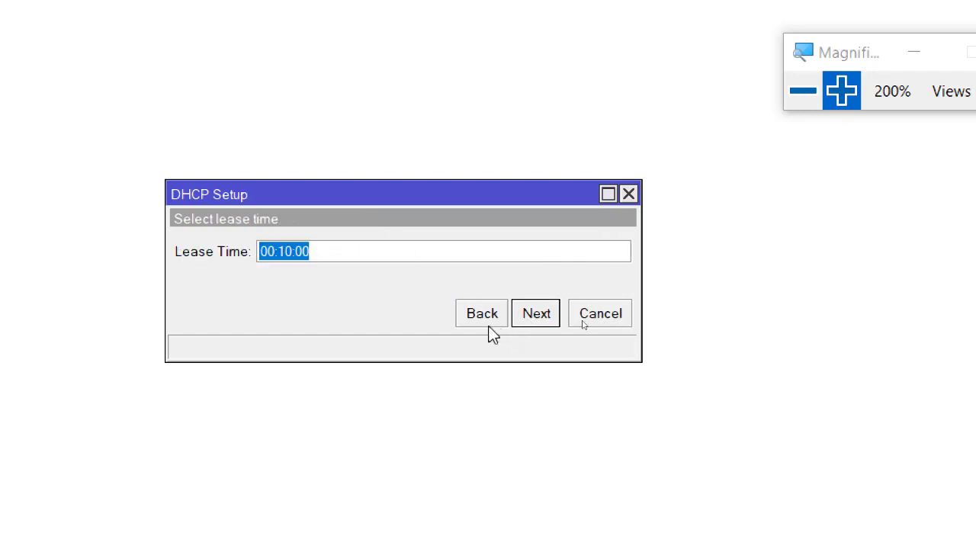
click(330, 249)
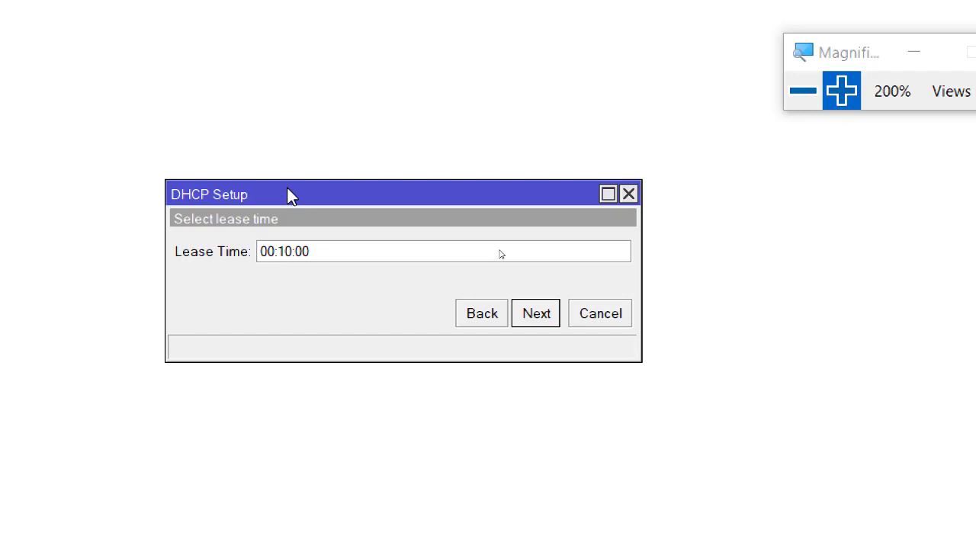
key(Tab)
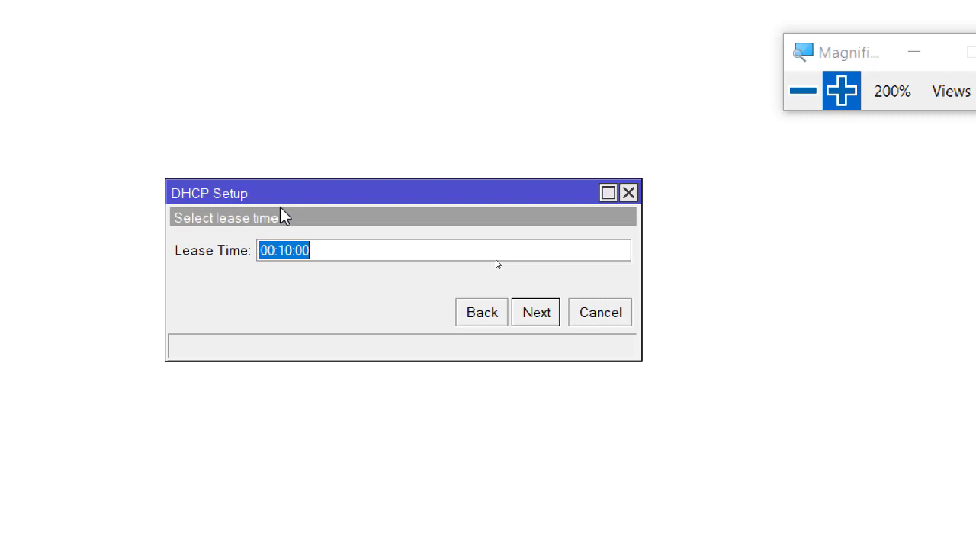
Switch to the WinBox login window, return the magnification to 100%, and try to reconnect to router 192.168.1.2.
key(alt+Tab)
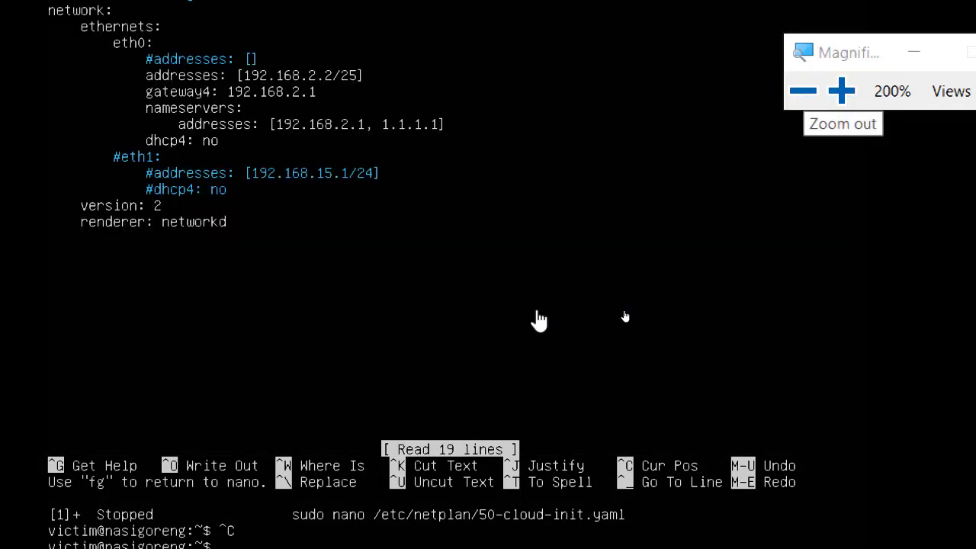
key(alt+Tab)
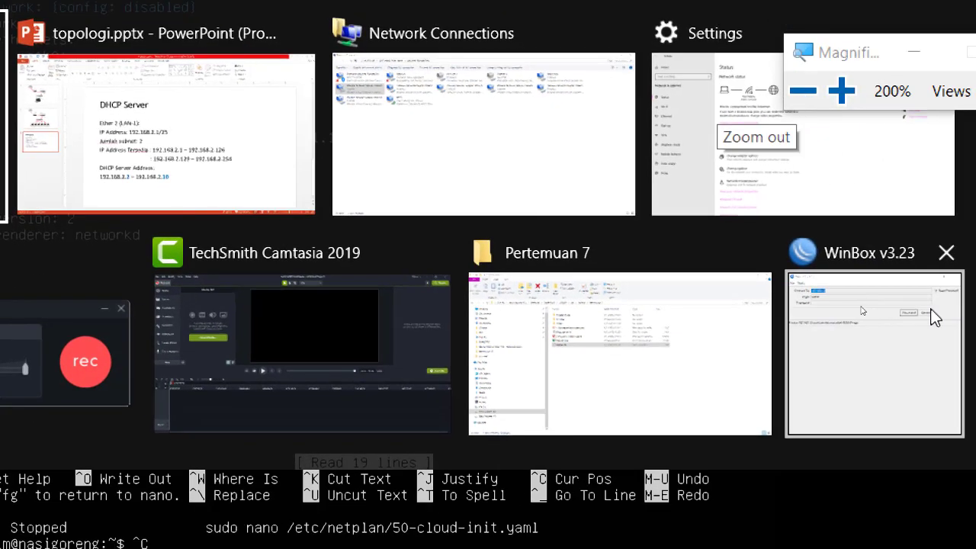
click(931, 310)
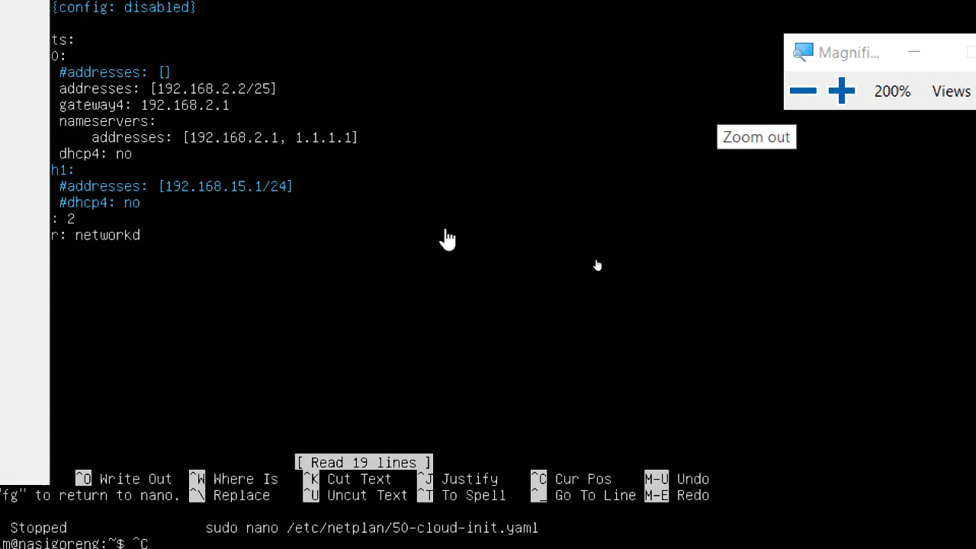
click(800, 93)
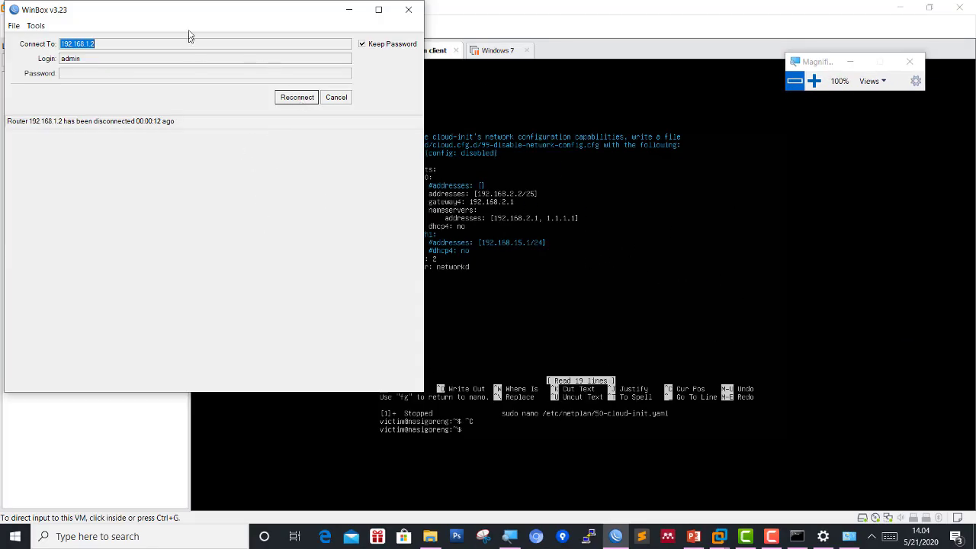
drag(192, 18, 423, 96)
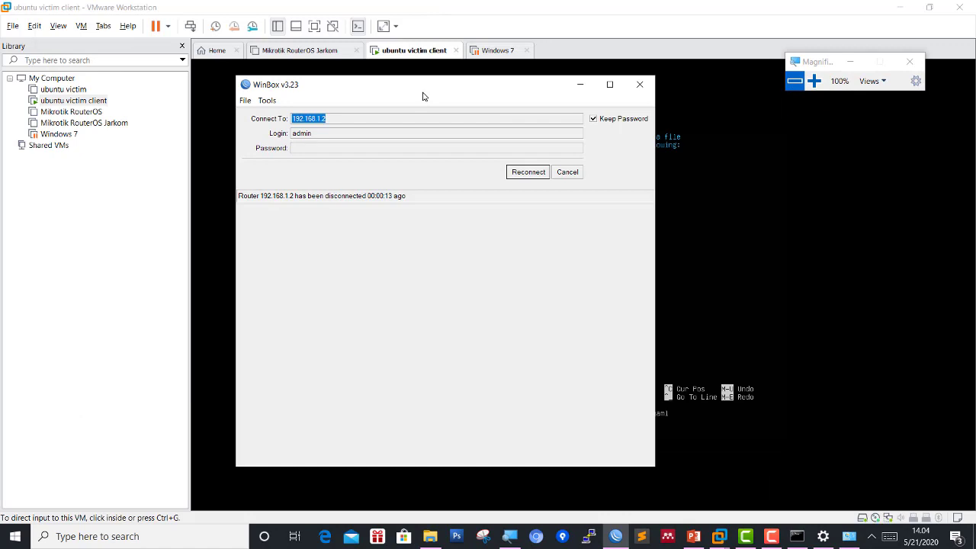
click(519, 172)
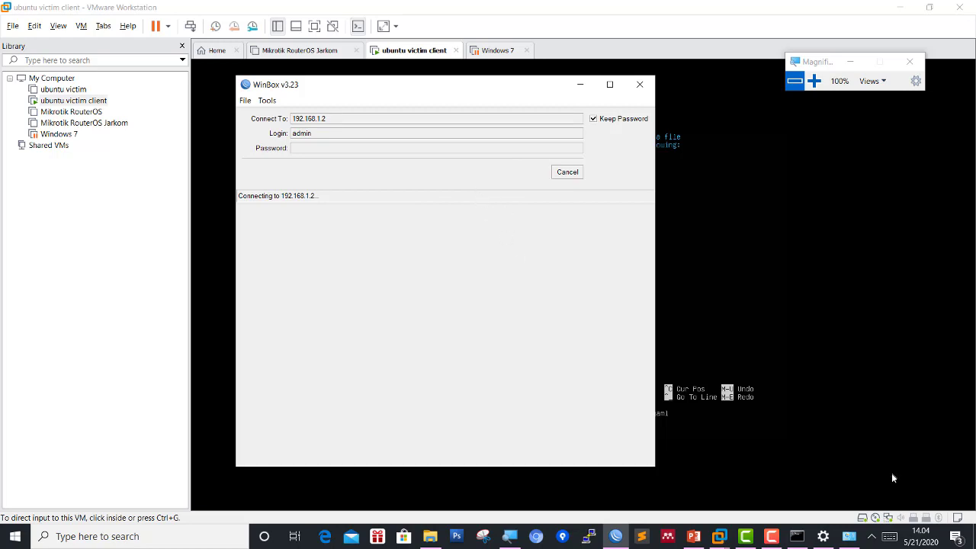
mouse_move(847, 542)
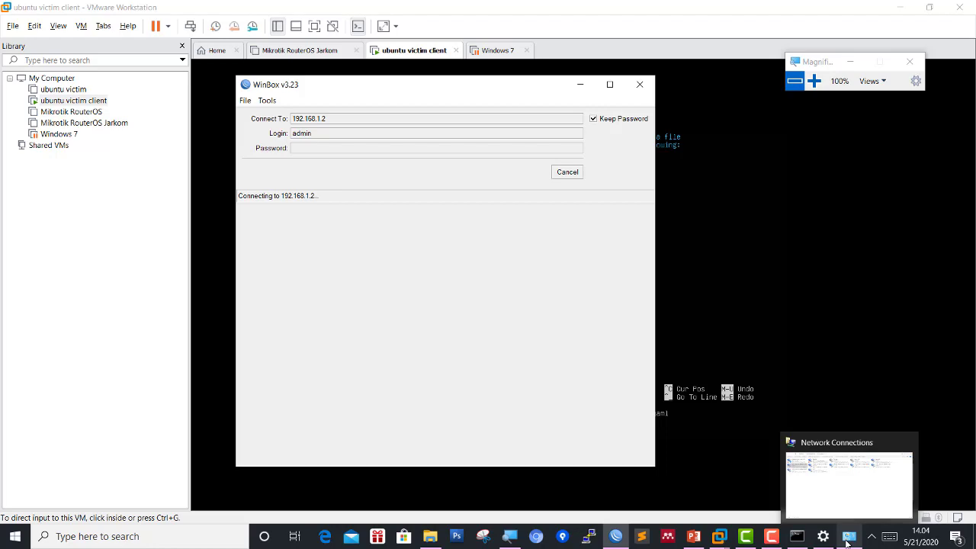
click(798, 537)
click(799, 538)
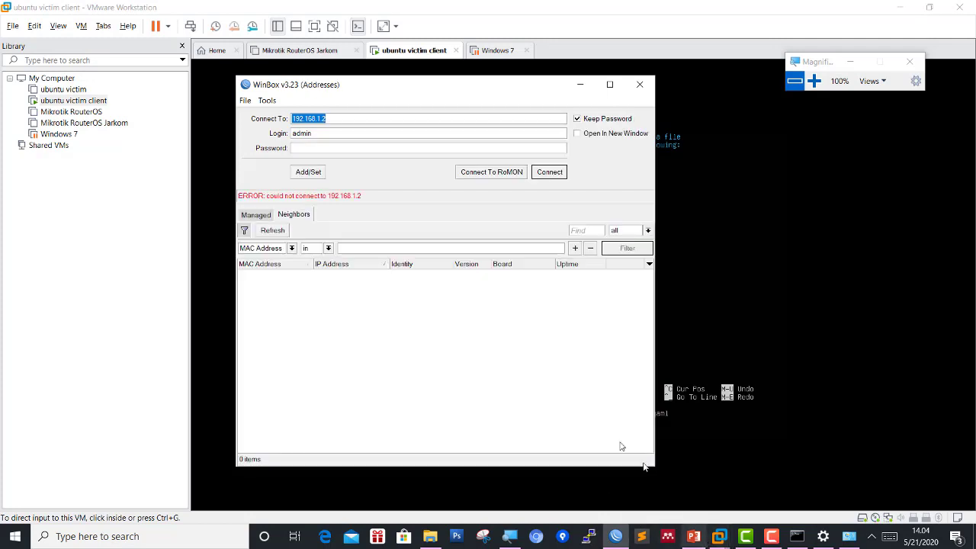
Refresh the list of neighboring routers and check the managed routers for the MikroTik device.
click(274, 232)
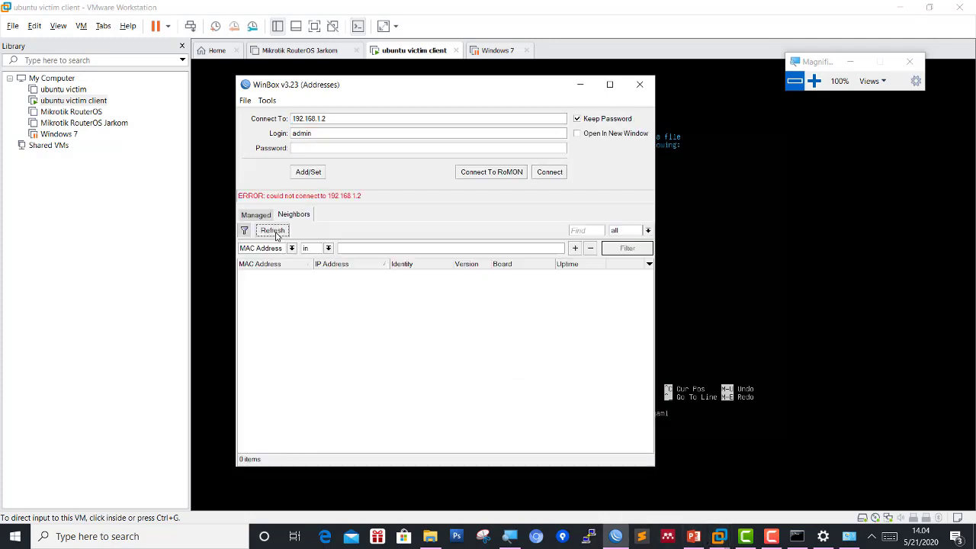
click(255, 218)
click(292, 218)
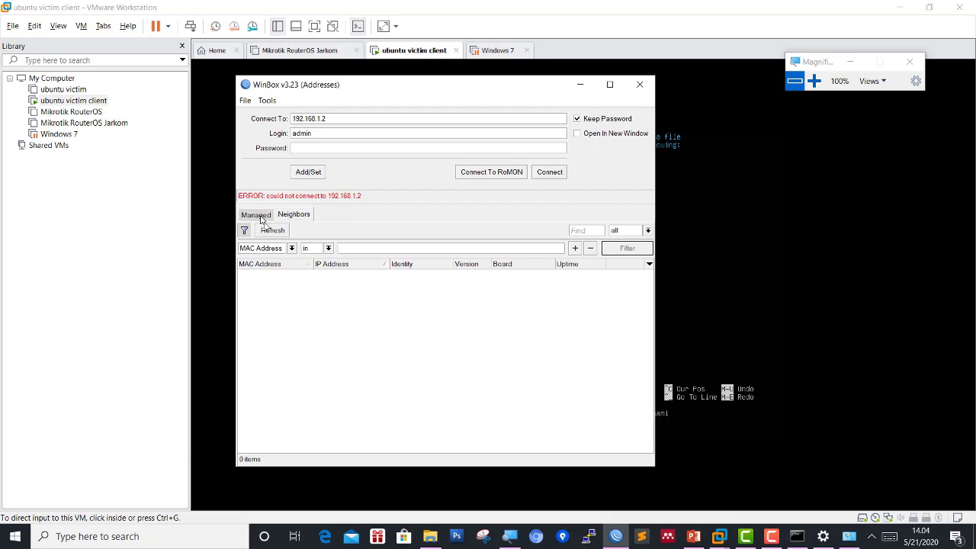
click(261, 217)
click(285, 218)
Switch to VMware Workstation, power on the Mikrotik RouterOS Jarkom virtual machine, and let it boot to the login prompt.
click(682, 239)
key(ctrl+alt)
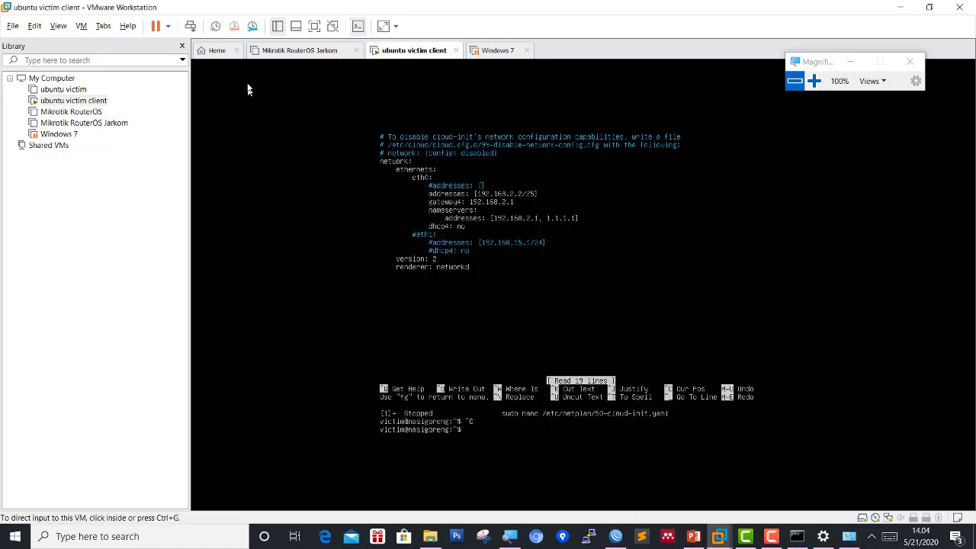
click(277, 51)
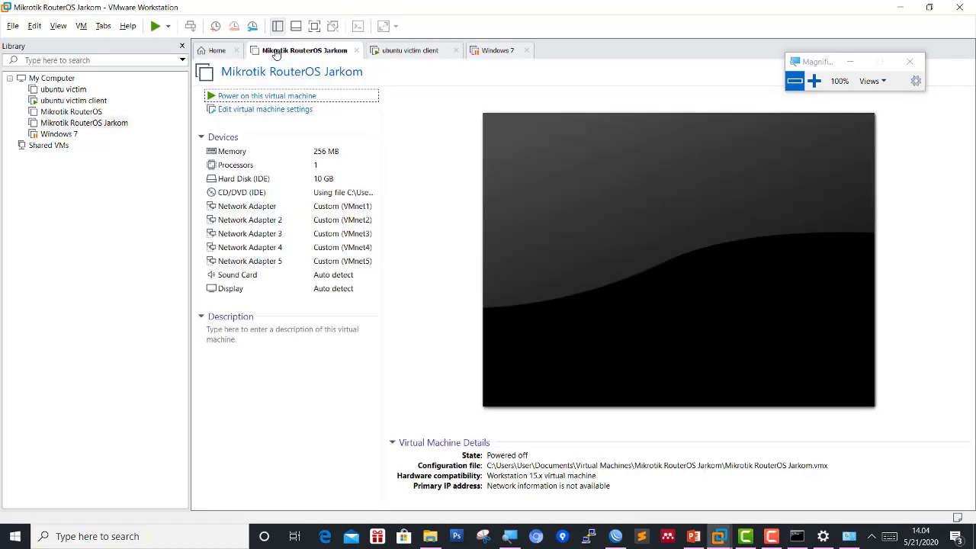
click(258, 97)
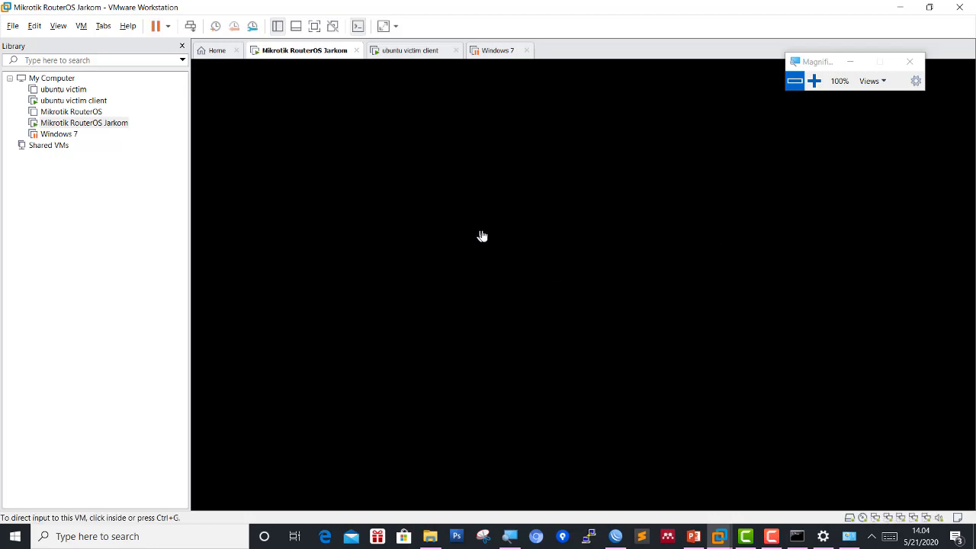
click(482, 235)
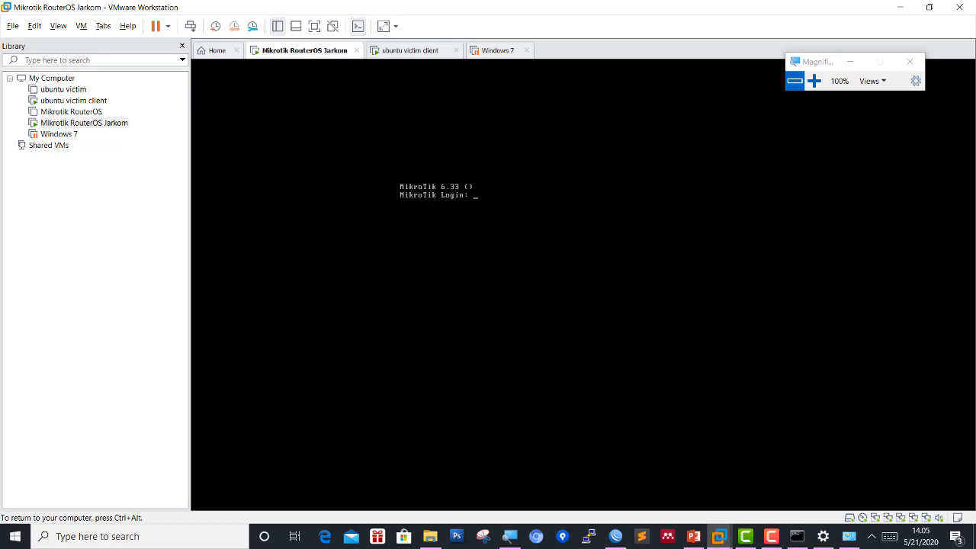
key(ctrl+alt)
Switch back to WinBox and refresh the neighbor list to look for the restarted router.
click(616, 536)
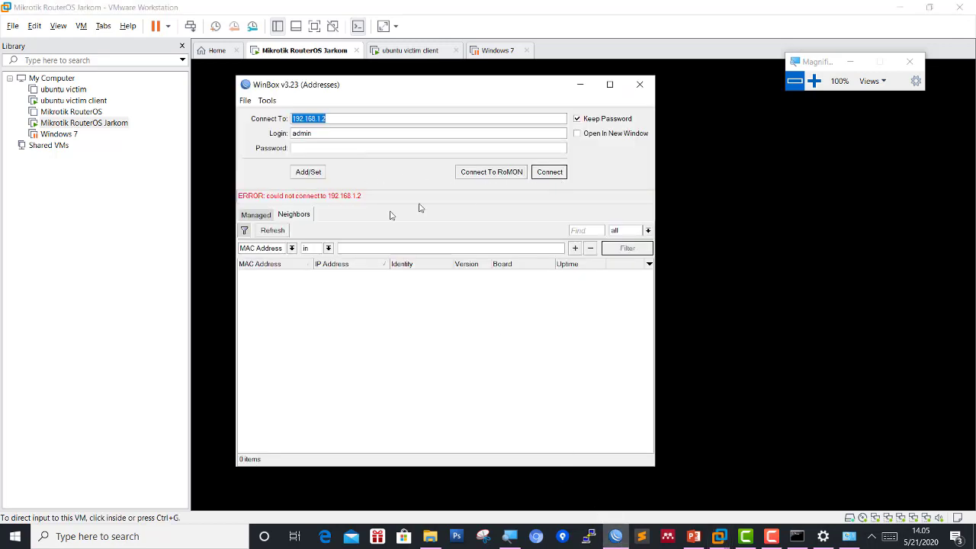
click(276, 234)
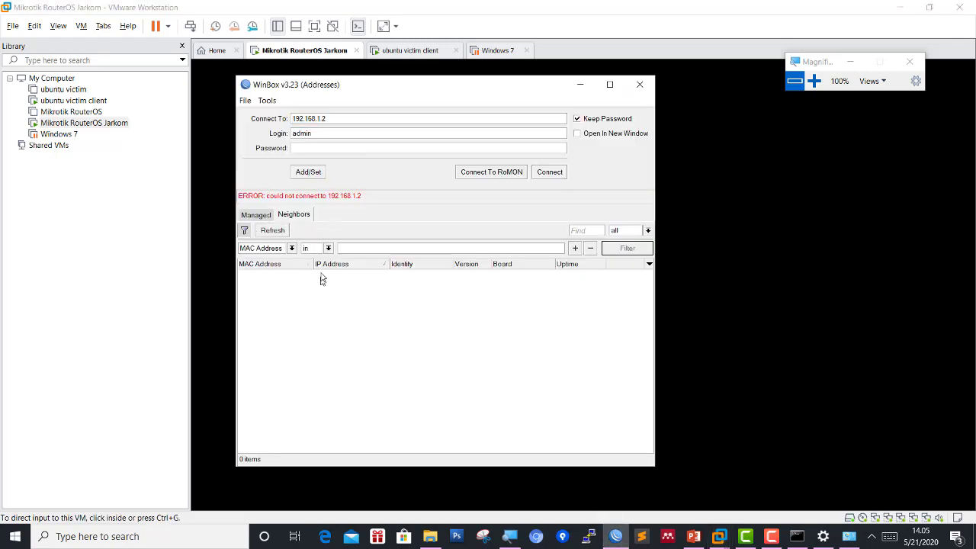
click(258, 215)
click(289, 215)
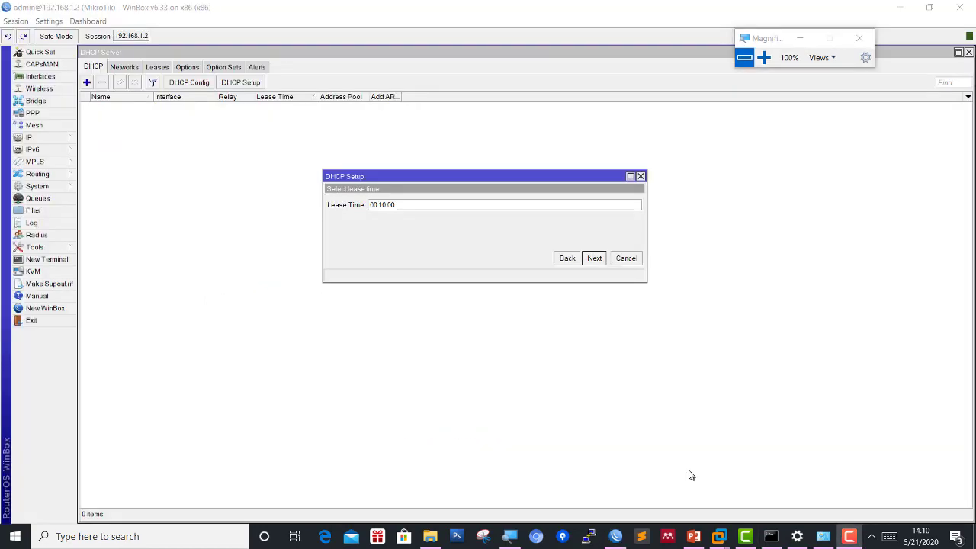
Magnify the screen to 200%, keep the DHCP lease time at 00:10:00, and complete the DHCP setup.
click(763, 57)
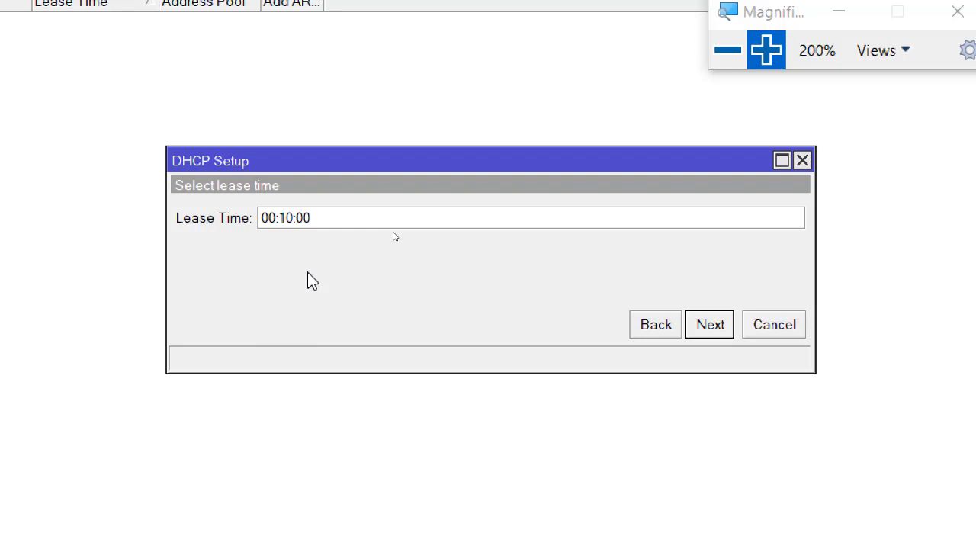
click(326, 217)
drag(276, 219, 260, 219)
click(261, 218)
drag(285, 221, 294, 226)
click(294, 223)
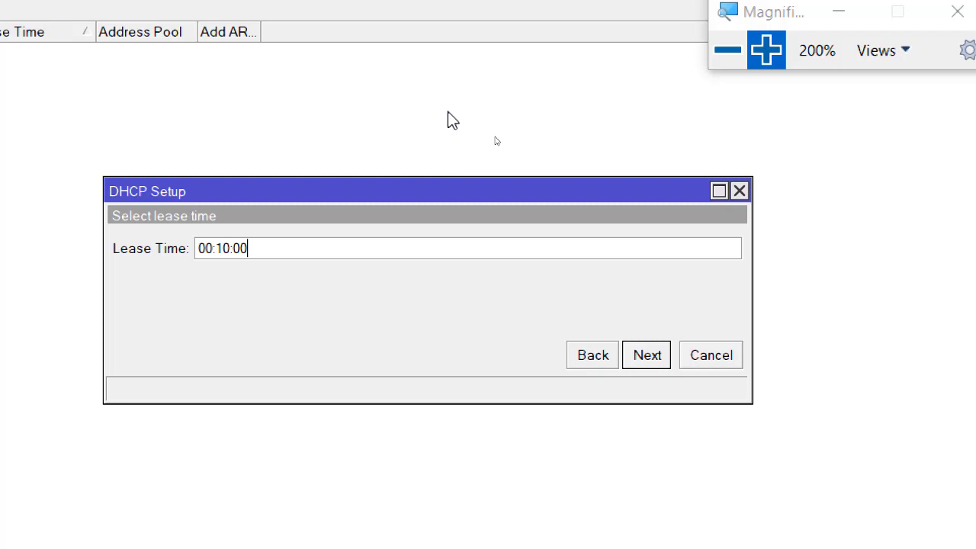
click(636, 364)
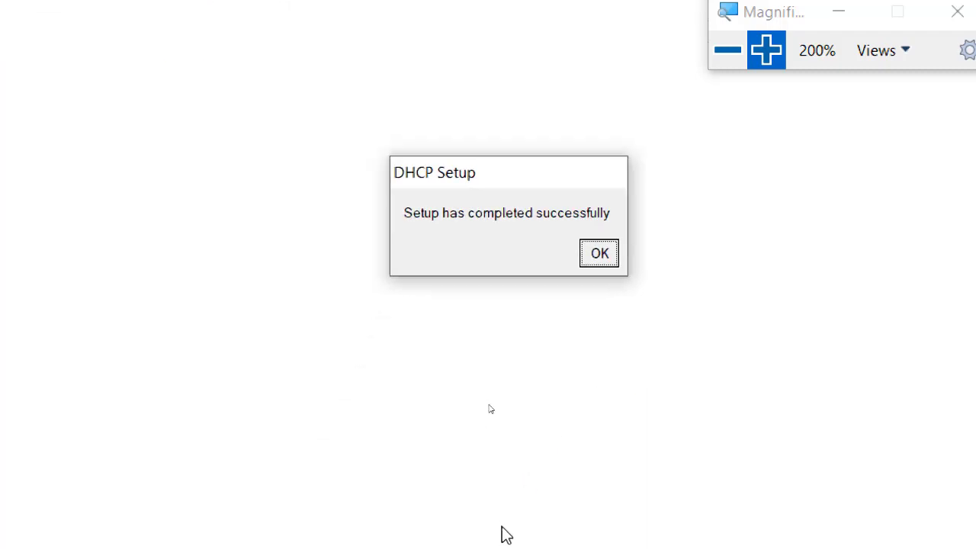
Dismiss the DHCP setup completion message and inspect the new LAN-1 entry in the DHCP server list.
click(597, 260)
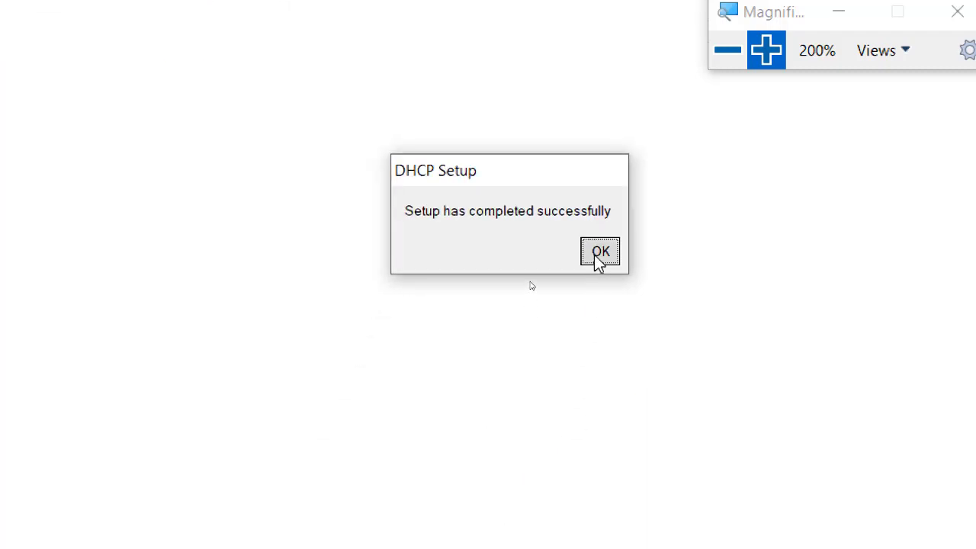
click(722, 57)
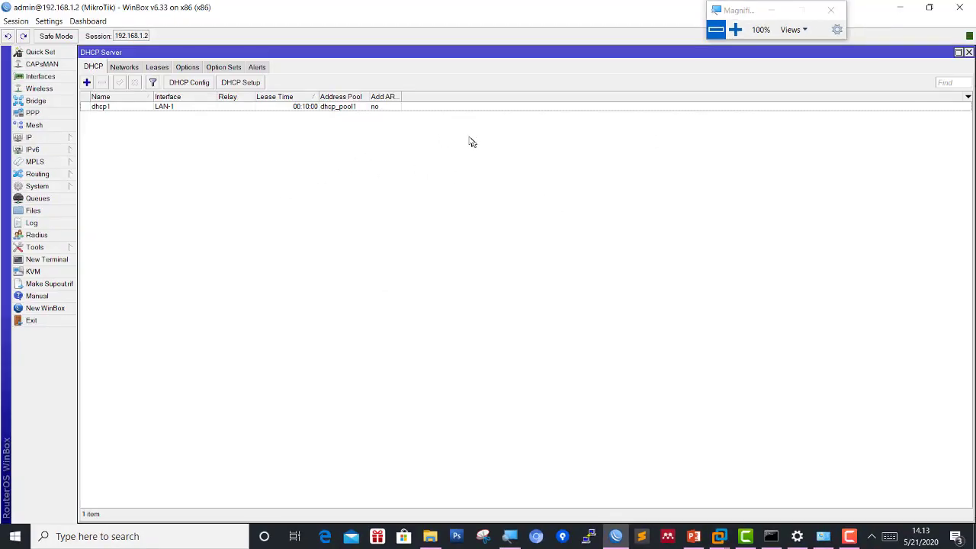
click(732, 30)
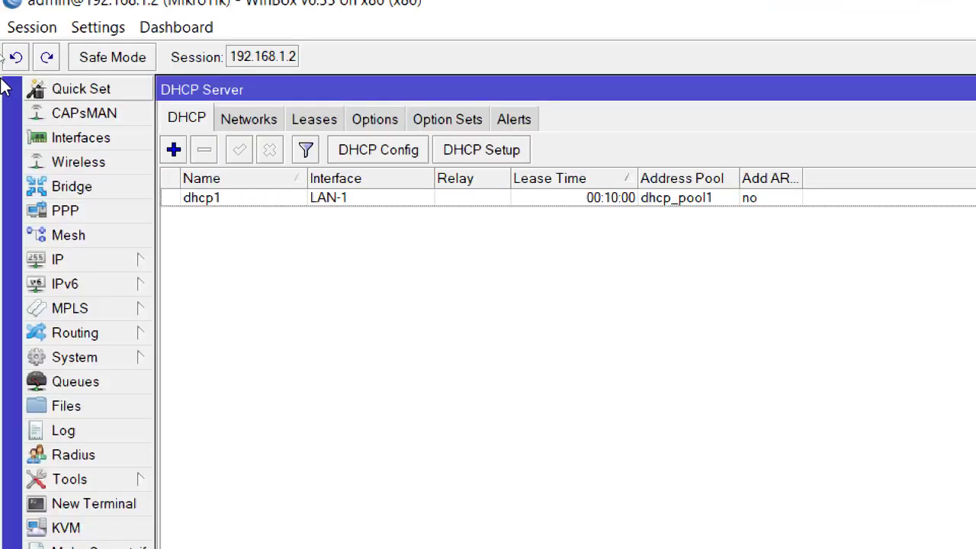
click(171, 106)
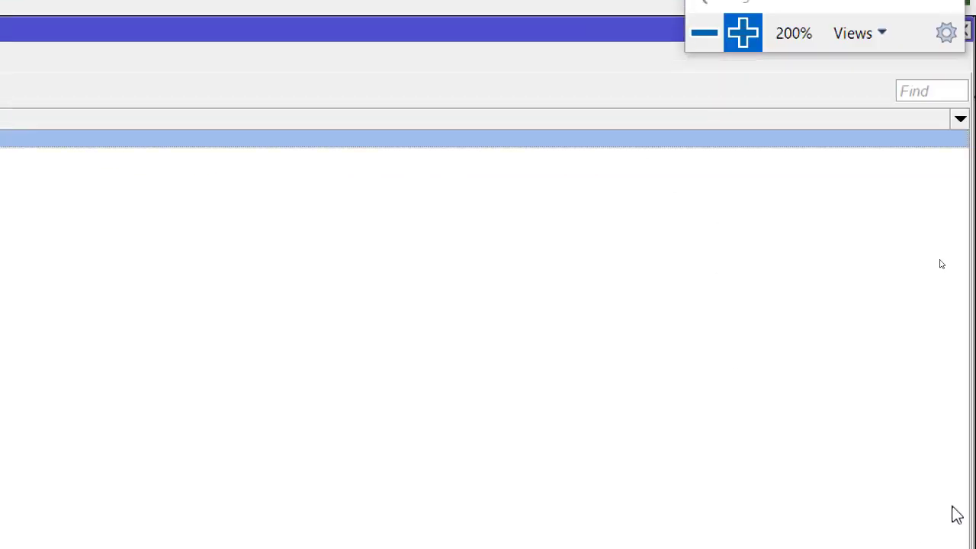
click(700, 33)
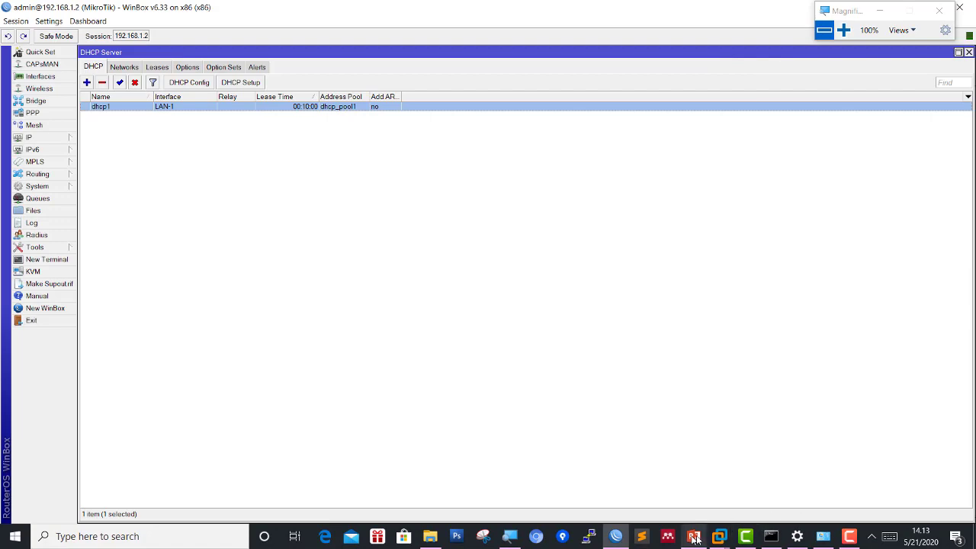
Switch to the ubuntu victim client machine in VMware Workstation and reopen /etc/netplan/50-cloud-init.yaml in nano, continuing past the already-being-edited prompt.
click(720, 536)
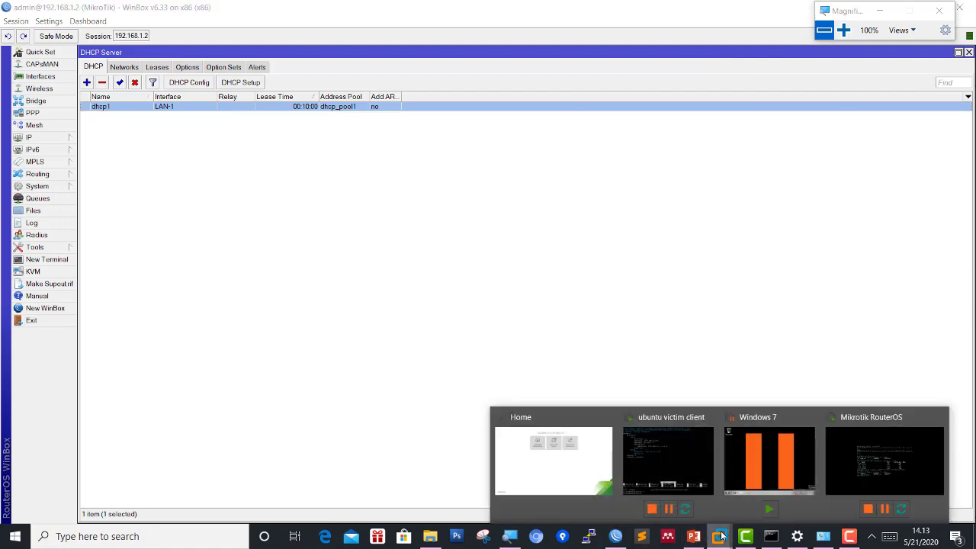
click(554, 460)
click(287, 52)
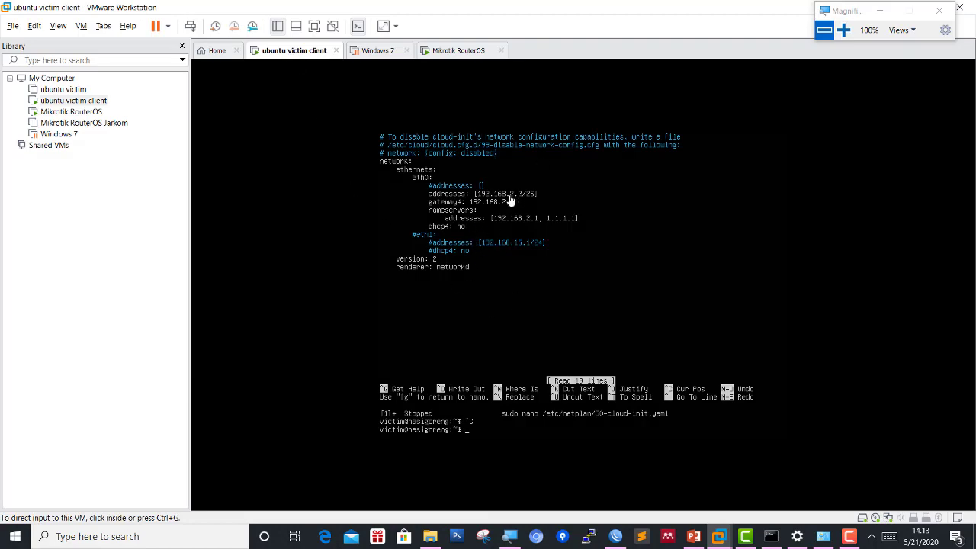
click(842, 30)
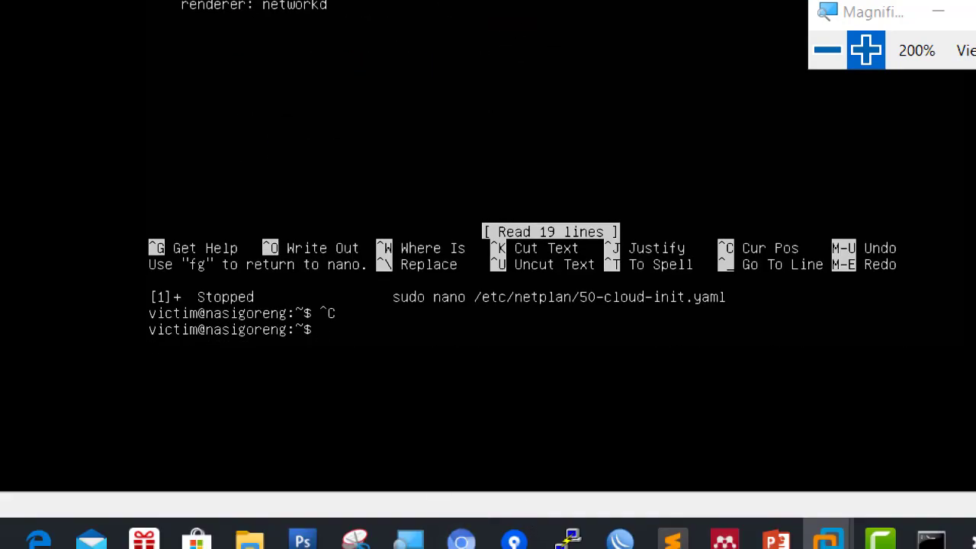
key(Up)
key(Return)
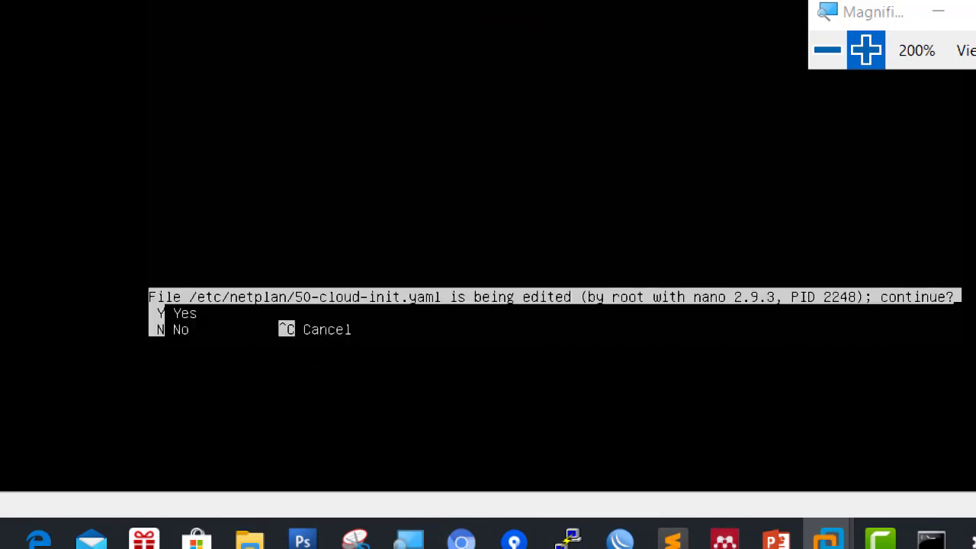
key(y)
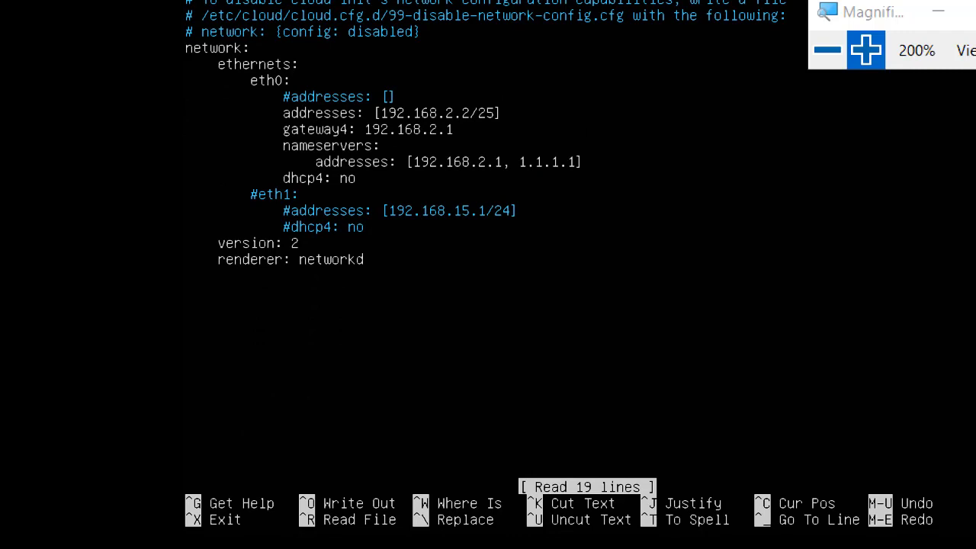
Set dhcp4 to yes for eth0 in the netplan file.
key(Down)
key(Down)
key(Down)
key(Down)
key(Down)
key(Down)
key(Down)
key(Down)
key(Down)
key(Down)
key(Down)
key(Down)
key(Down)
key(Down)
key(Right)
key(Right)
key(Right)
key(Right)
key(Right)
key(Right)
key(Right)
key(ctrl+Right)
key(ctrl+Right)
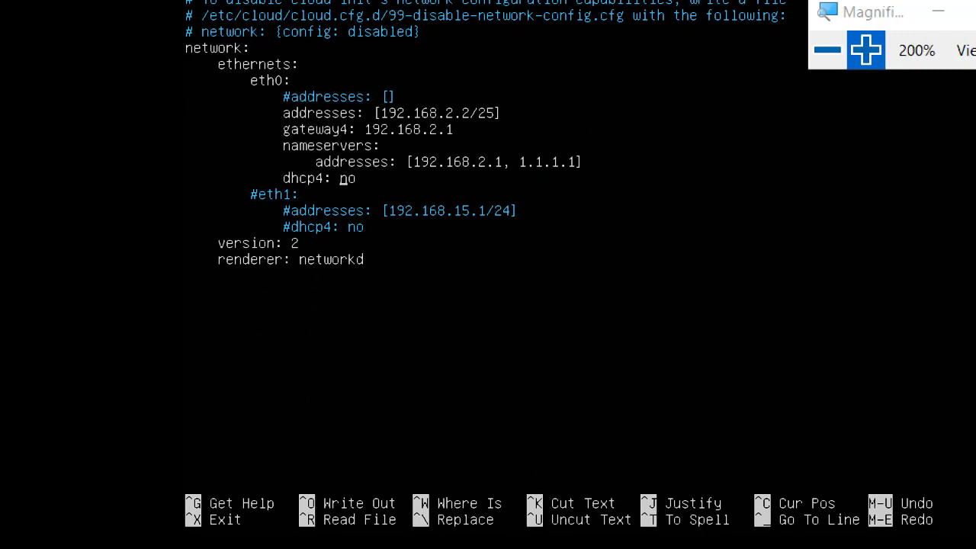
key(Right)
key(Right)
key(BackSpace)
key(BackSpace)
text(yes)
Comment out eth0's nameservers line and the DNS addresses line beneath it.
key(Up)
key(Left)
key(Left)
key(Left)
key(Left)
key(Left)
key(Left)
text(#)
key(Up)
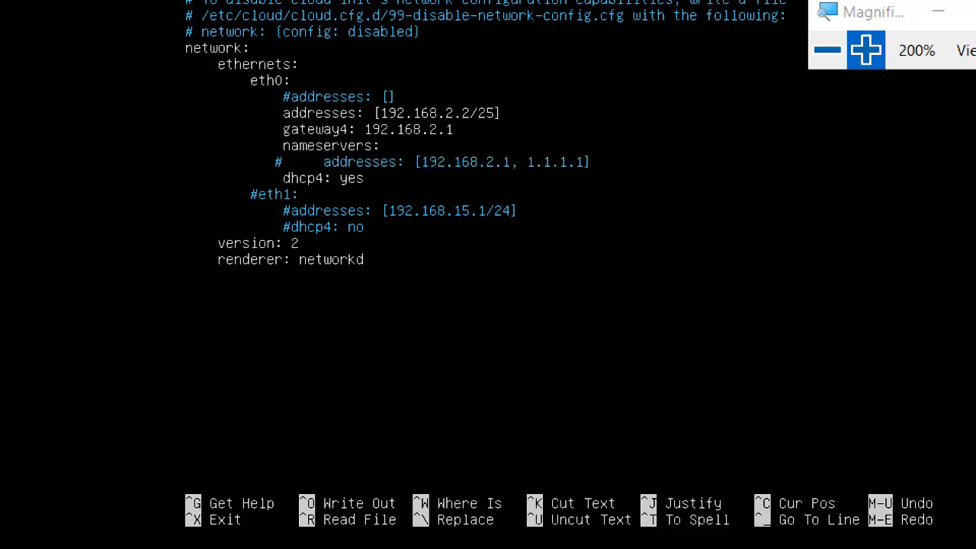
key(Left)
text(#)
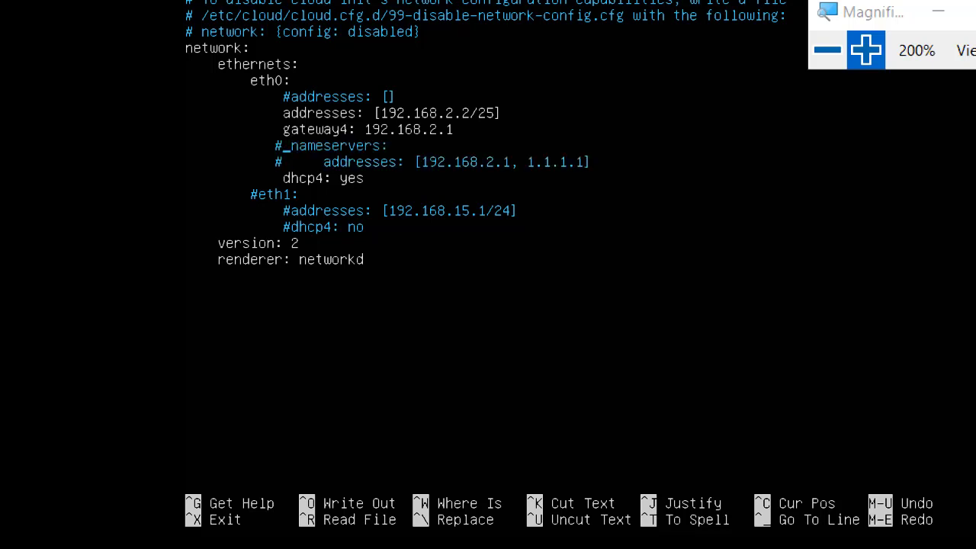
key(BackSpace)
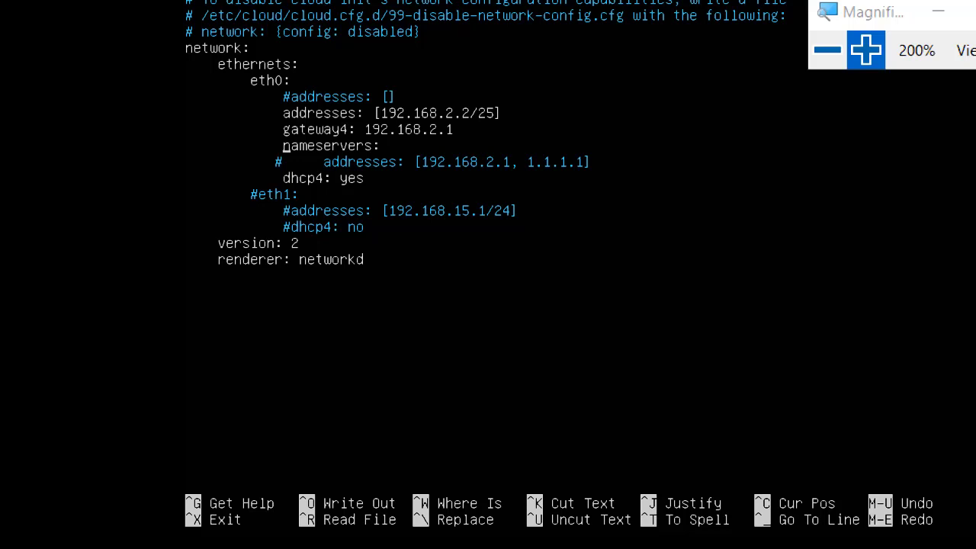
text(#)
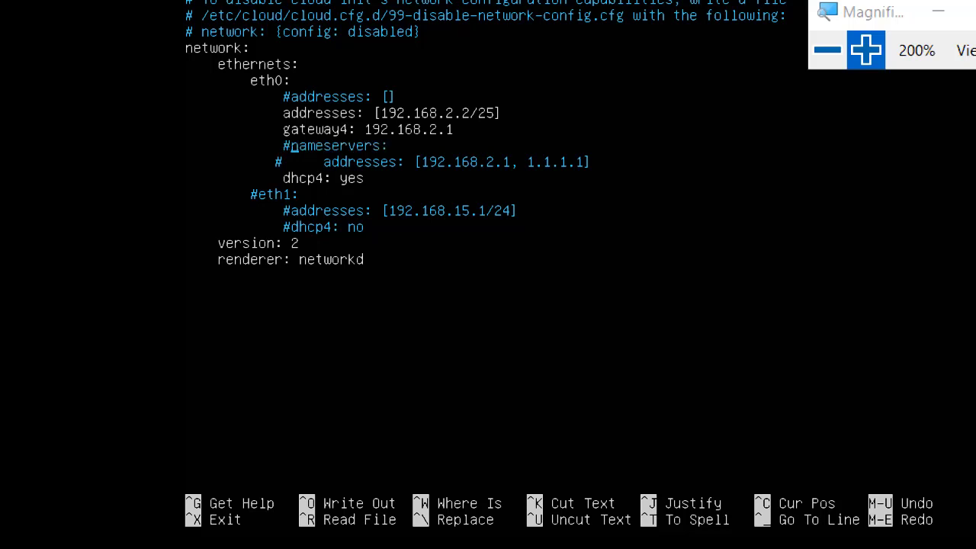
Comment out eth0's gateway4 line and its static addresses line [192.168.2.2/25].
key(BackSpace)
key(Left)
key(Up)
key(Up)
key(Up)
text(#)
key(Up)
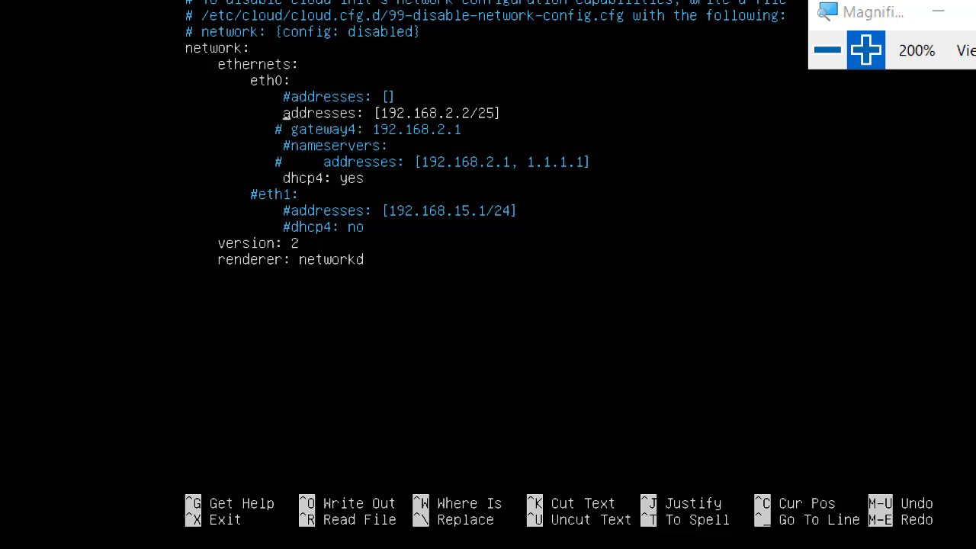
text(#)
Uncomment eth0's empty addresses: [] line, then save the netplan file under its existing name and exit nano.
key(Up)
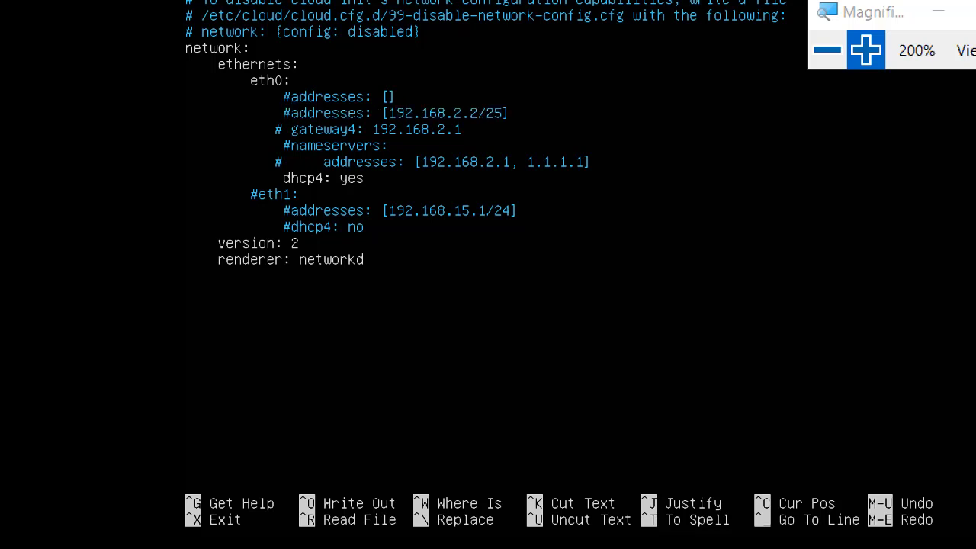
key(BackSpace)
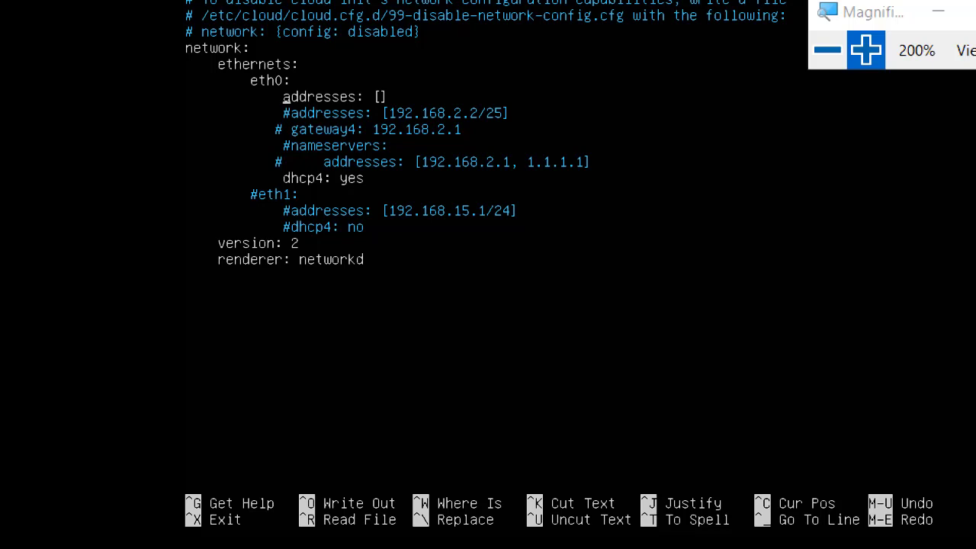
key(ctrl+o)
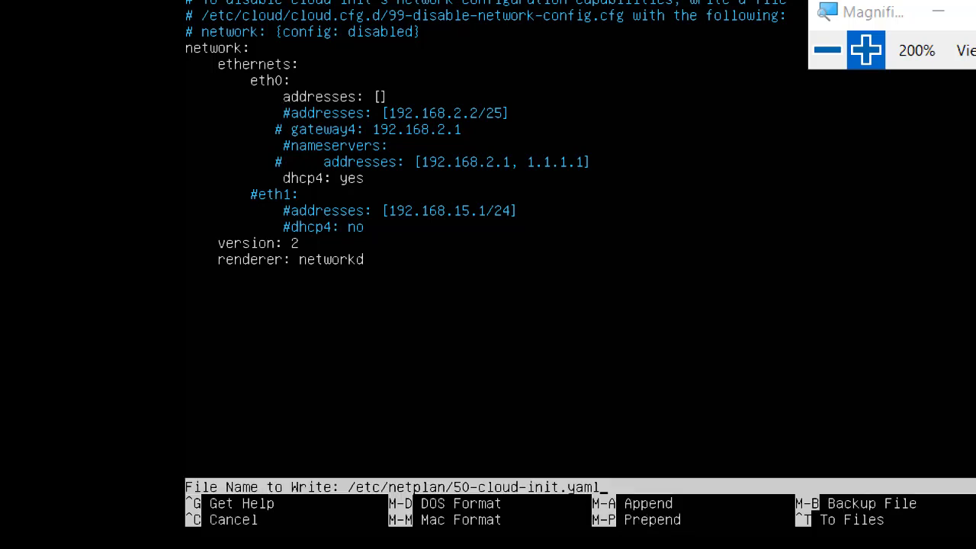
key(Return)
key(ctrl+x)
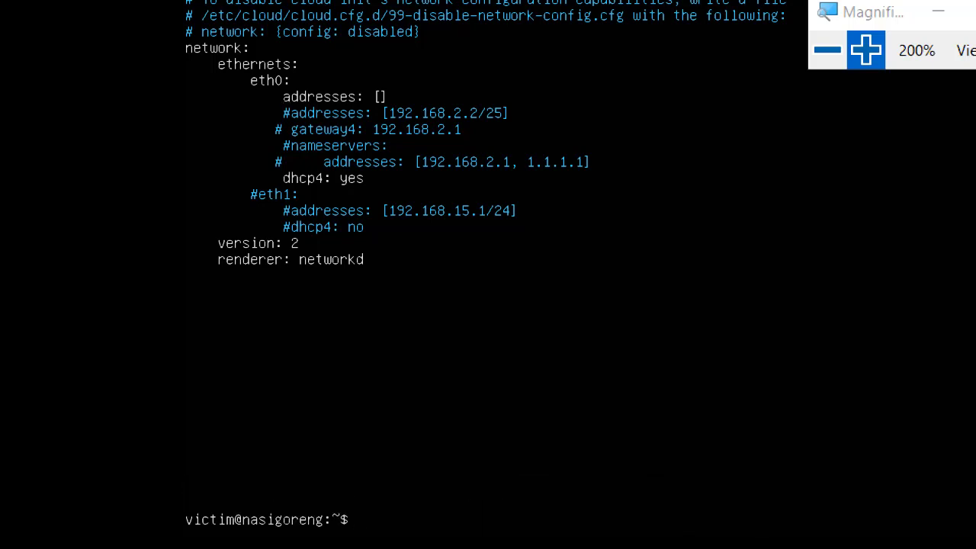
Clear the terminal, apply the network configuration with sudo netplan apply, and check the interface addresses with ifconfig.
key(ctrl+l)
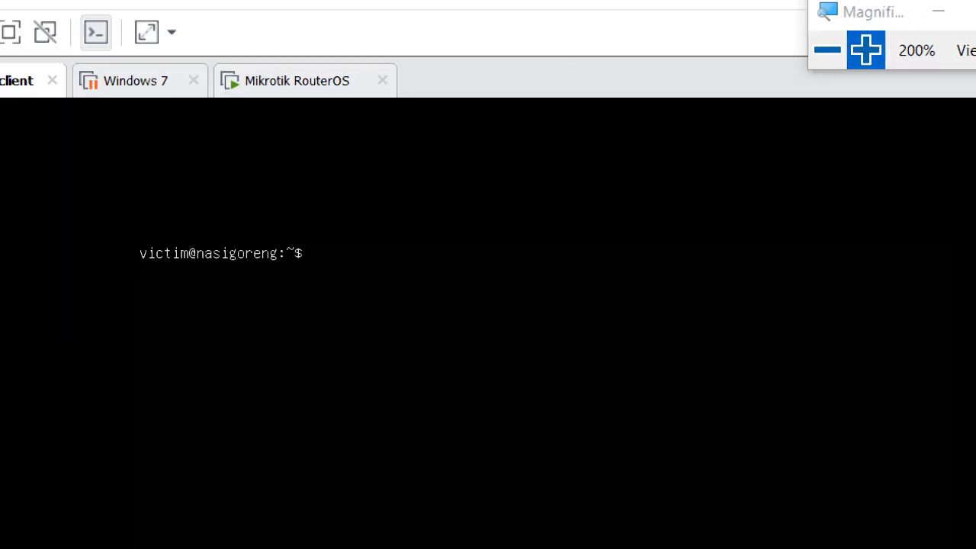
text(sudo)
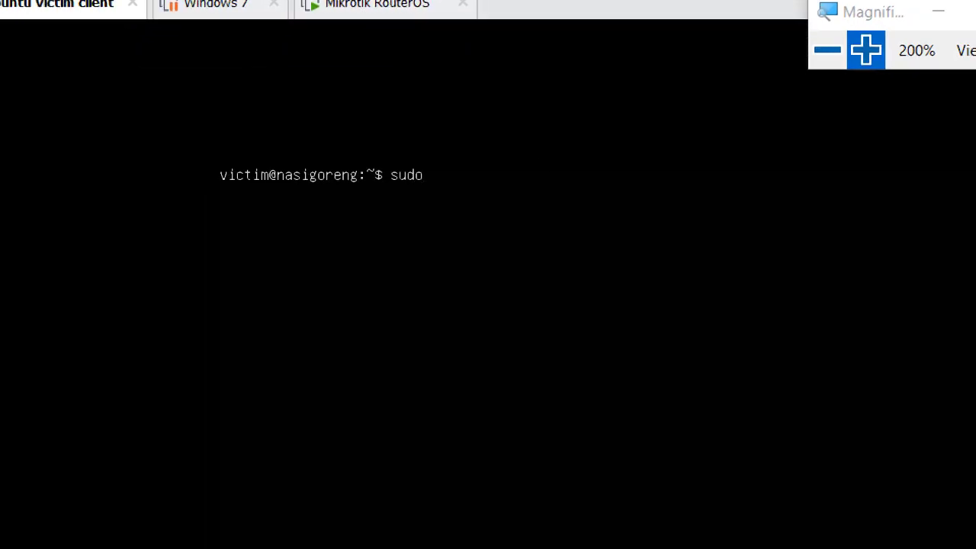
text( netplan apply)
key(Return)
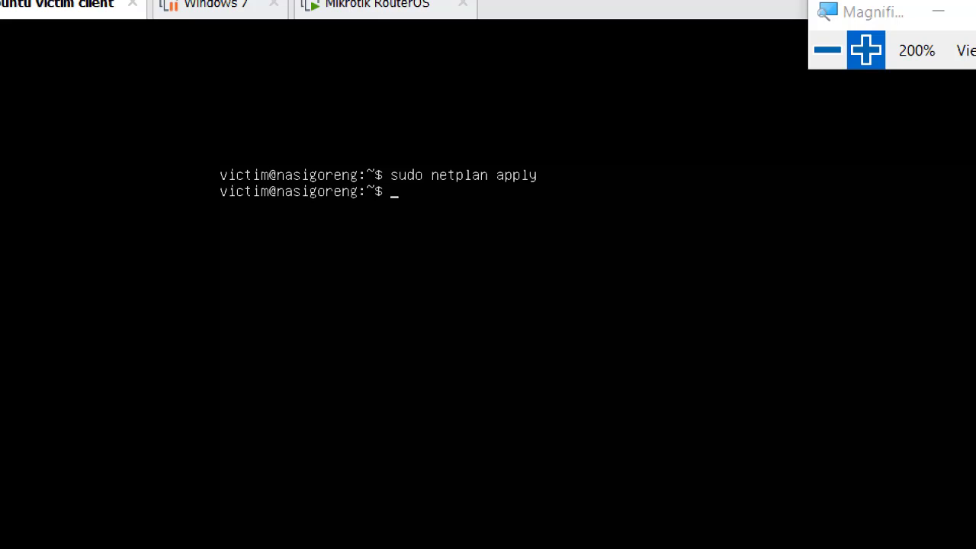
text(ifconfig)
key(Return)
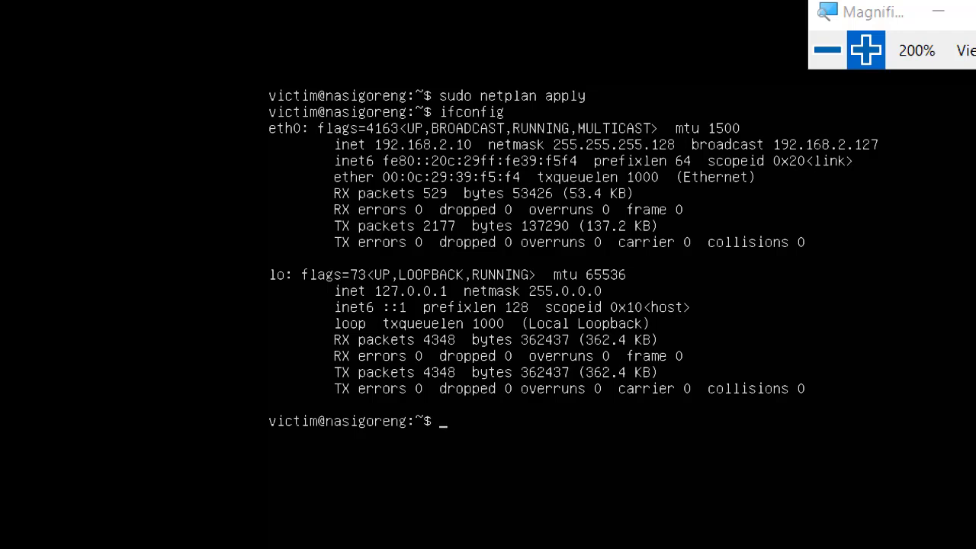
Test internet connectivity by pinging google.com, stopping after a few replies.
text(ping google.com)
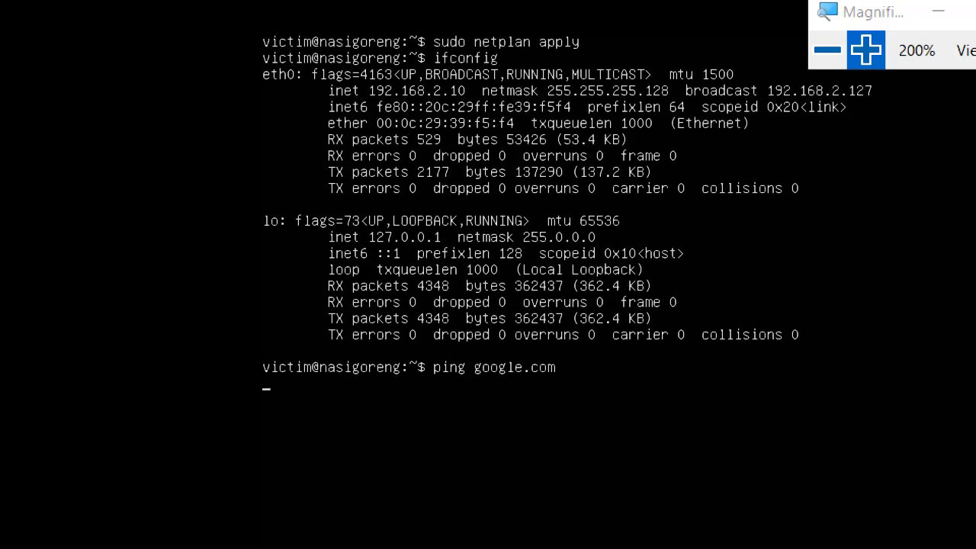
key(Return)
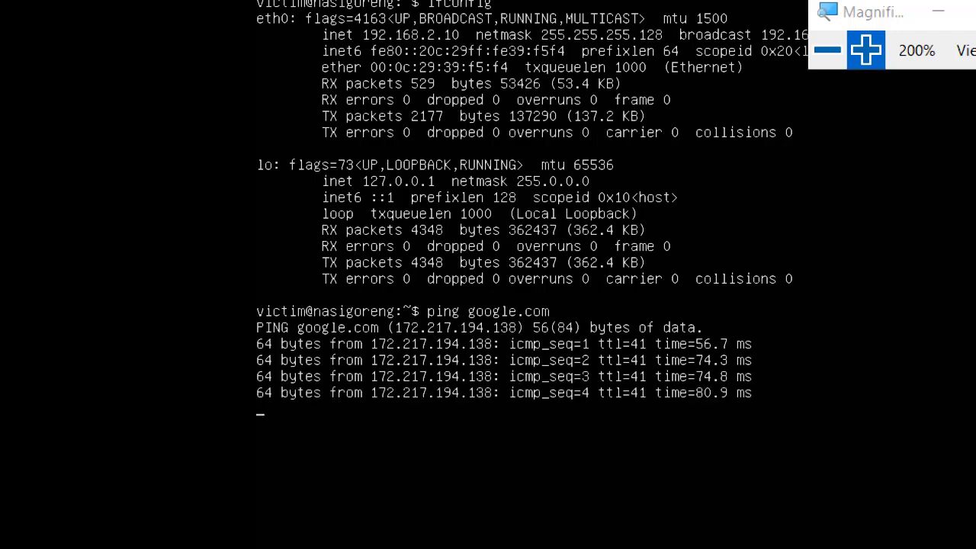
key(ctrl+c)
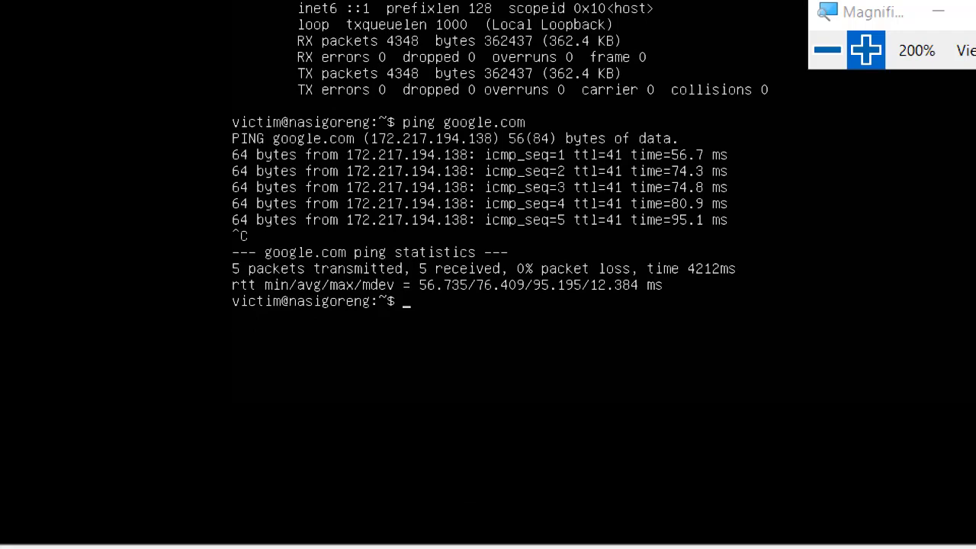
Launch the links text browser from the terminal.
text(lynx links)
key(BackSpace)
key(BackSpace)
key(BackSpace)
key(BackSpace)
key(BackSpace)
key(BackSpace)
key(BackSpace)
key(BackSpace)
key(BackSpace)
key(BackSpace)
text(links)
key(Return)
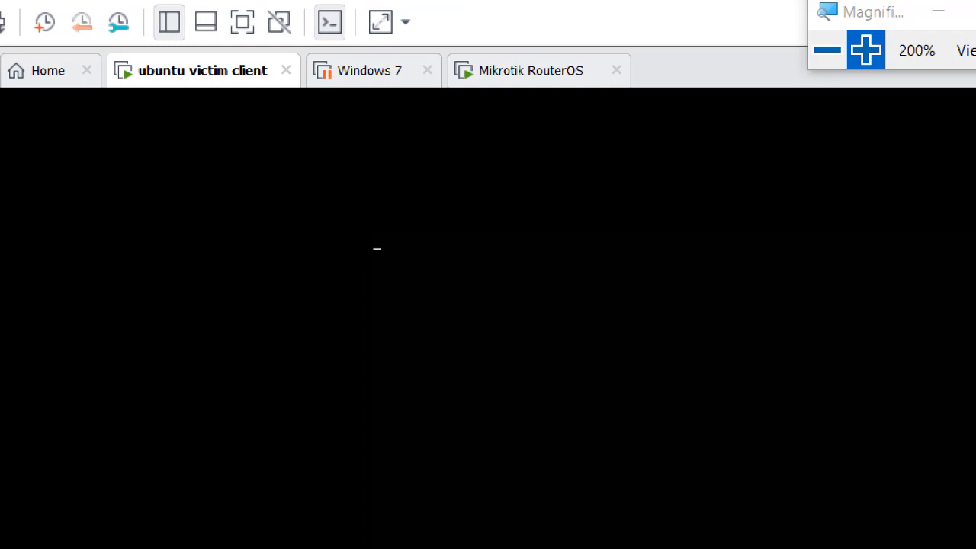
Load kompas.com in the links browser and view the page magnified to 200%.
key(Escape)
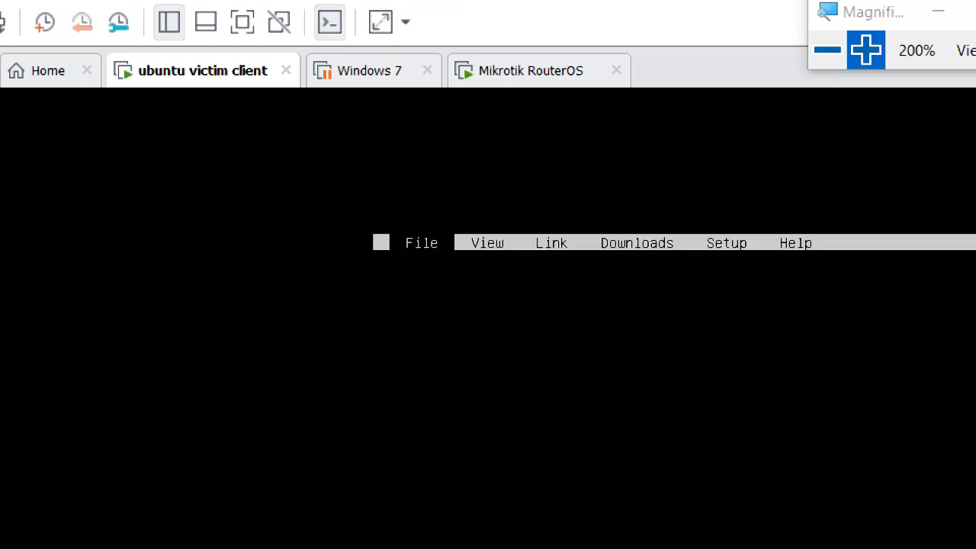
key(Down)
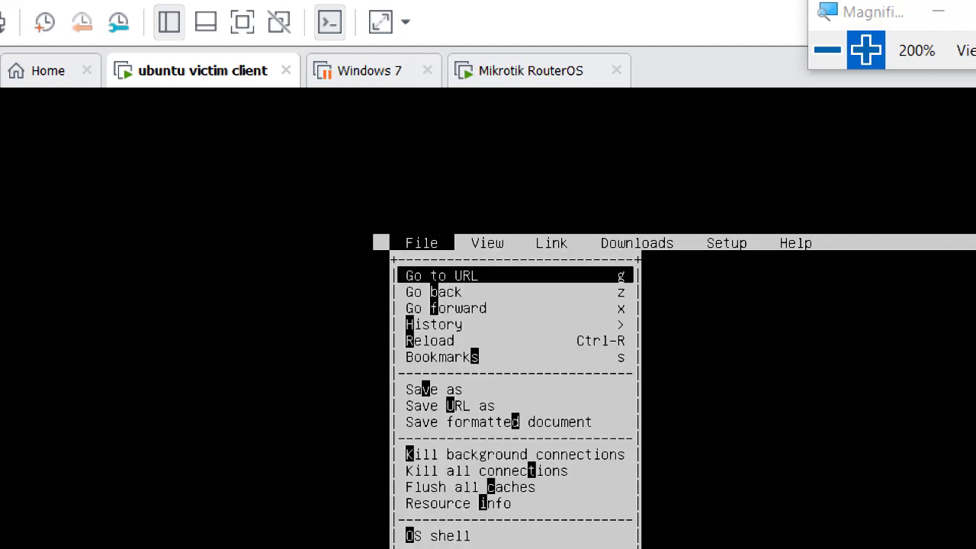
key(Return)
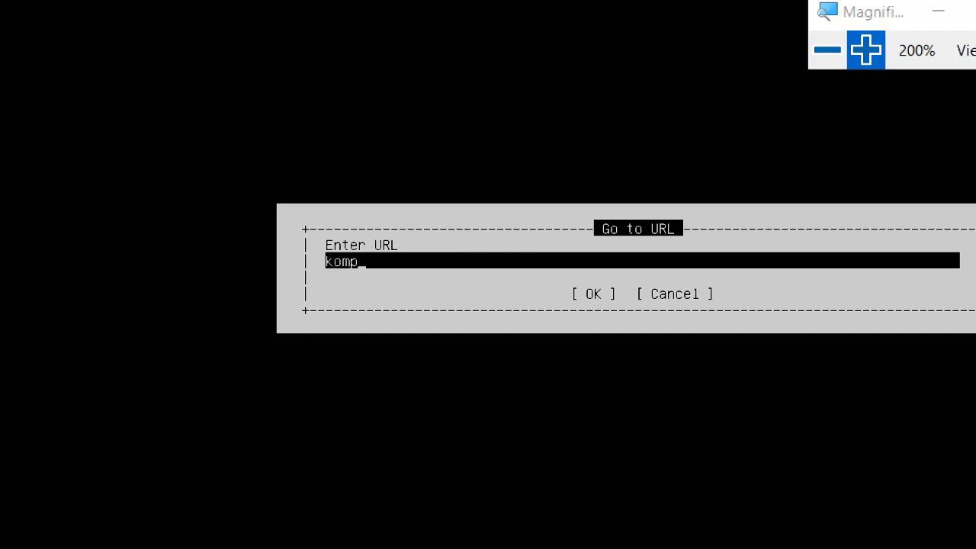
text(kompas.com)
key(Tab)
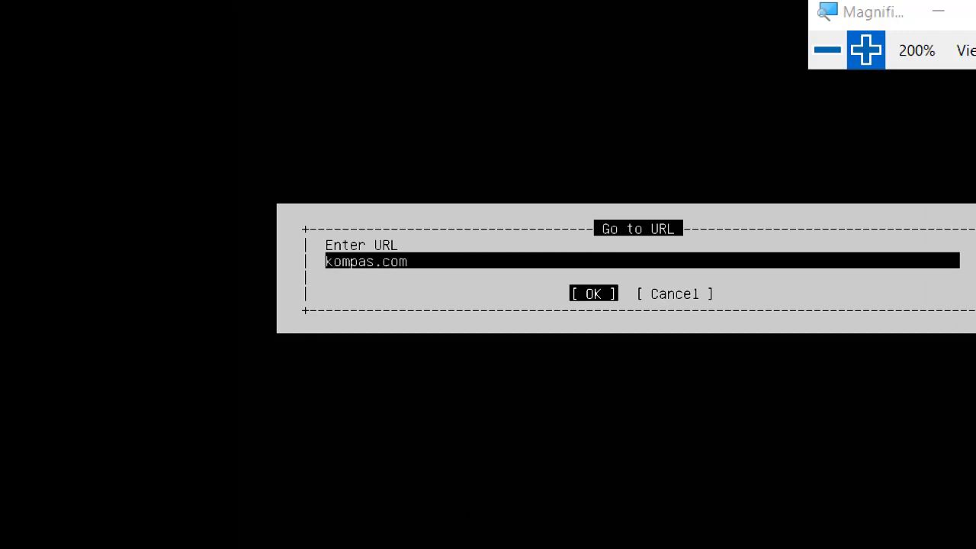
key(Return)
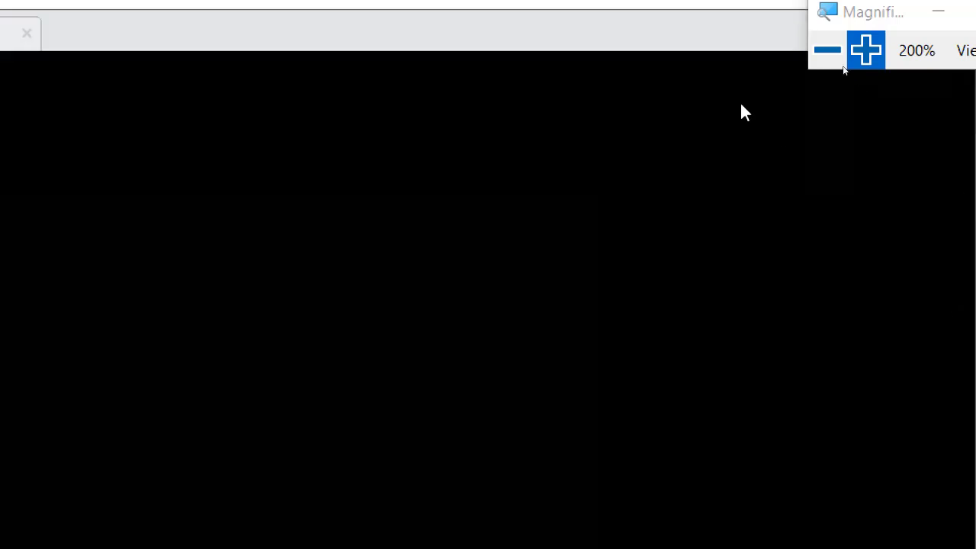
click(827, 49)
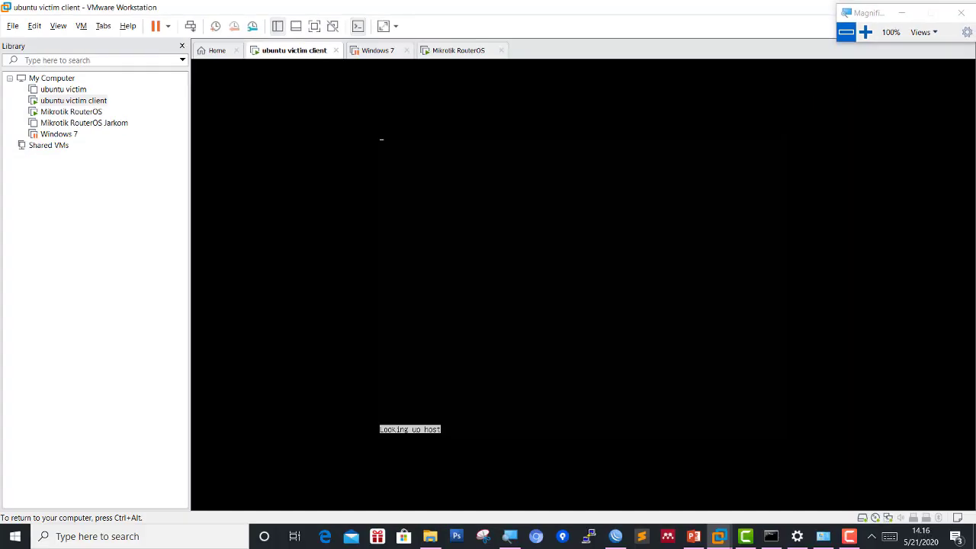
click(866, 34)
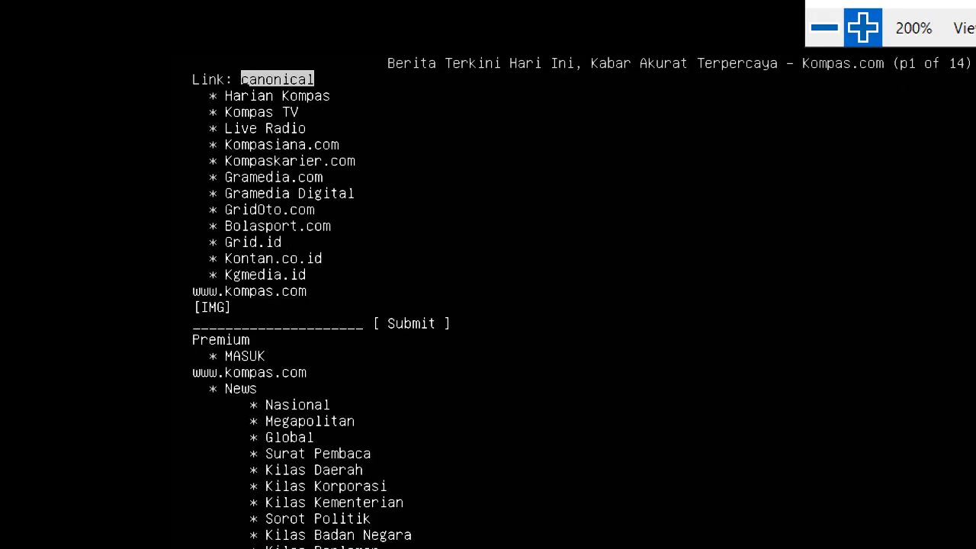
Browse up and down through the links on the kompas.com page, from the site list to the News categories.
key(Down)
key(Down)
key(Down)
key(Down)
key(Down)
key(Down)
key(Down)
key(Down)
key(Down)
key(Down)
key(Down)
key(Down)
key(Down)
key(Down)
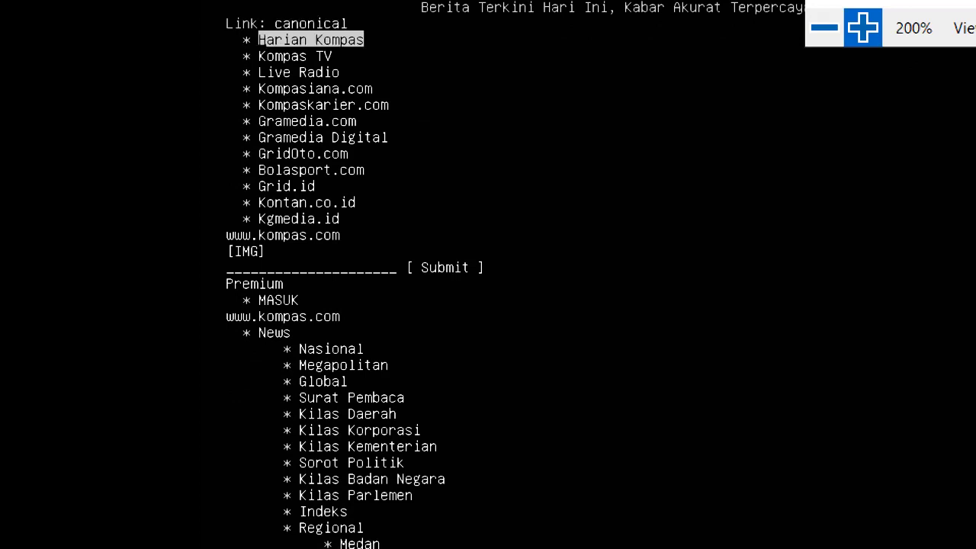
key(Down)
key(Down)
key(Down)
key(Down)
key(Down)
key(Down)
key(Down)
key(Down)
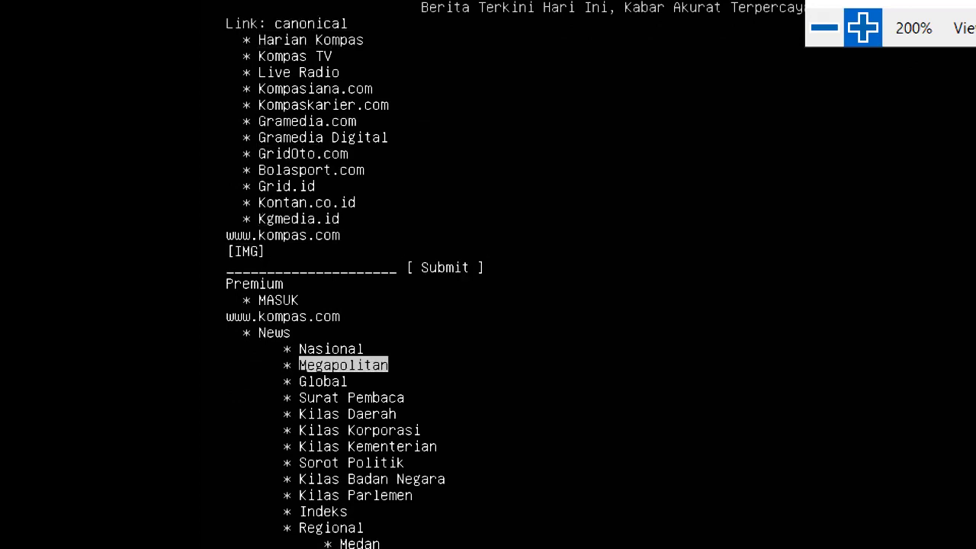
key(Up)
key(Up)
key(Up)
key(Up)
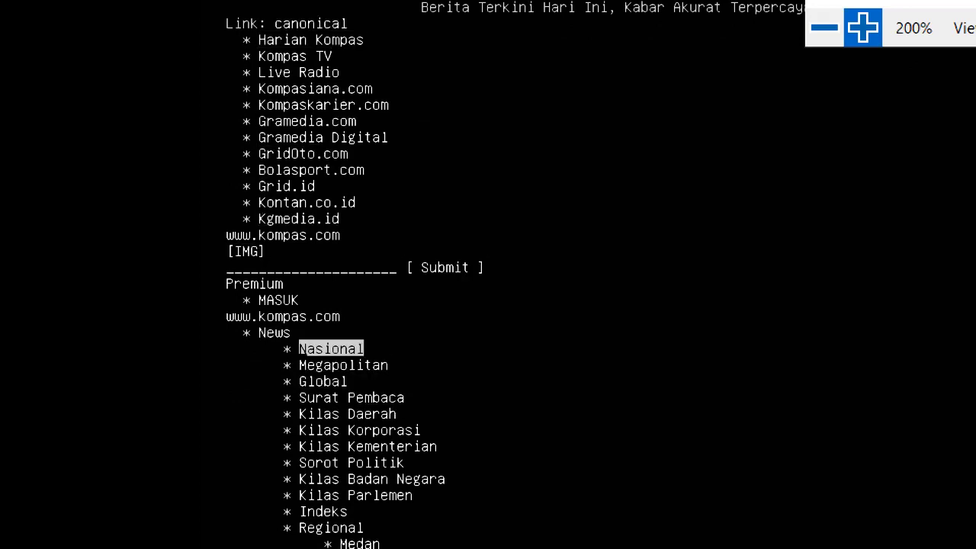
key(Down)
key(Down)
key(Down)
key(Down)
key(Down)
key(Down)
key(Down)
key(Down)
key(Down)
key(Down)
key(Down)
key(Down)
key(Down)
key(Down)
key(Down)
key(Down)
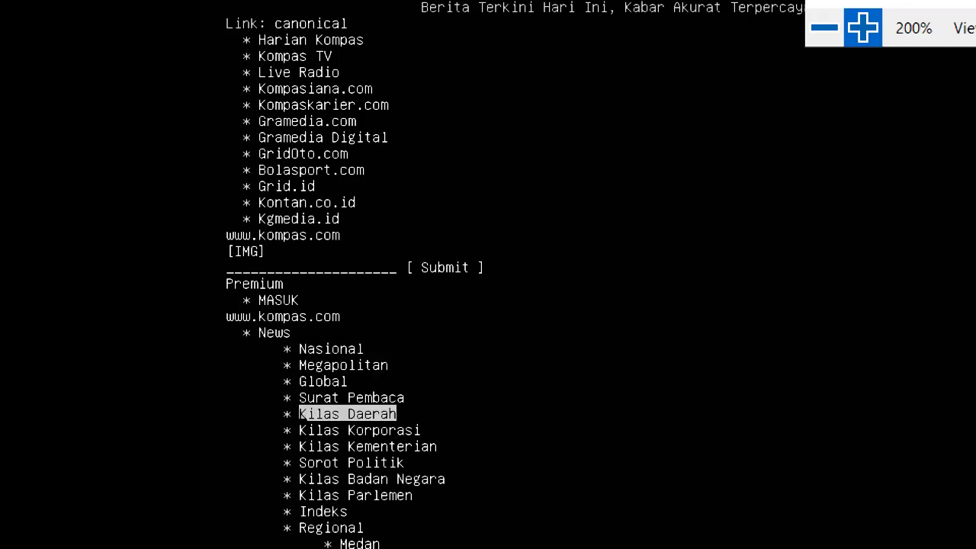
key(Up)
key(Up)
key(Up)
key(Up)
key(Up)
key(Up)
key(Up)
key(Up)
key(Up)
key(Up)
key(Up)
key(Up)
key(Up)
key(Up)
key(Up)
key(Up)
key(Up)
key(Up)
key(Up)
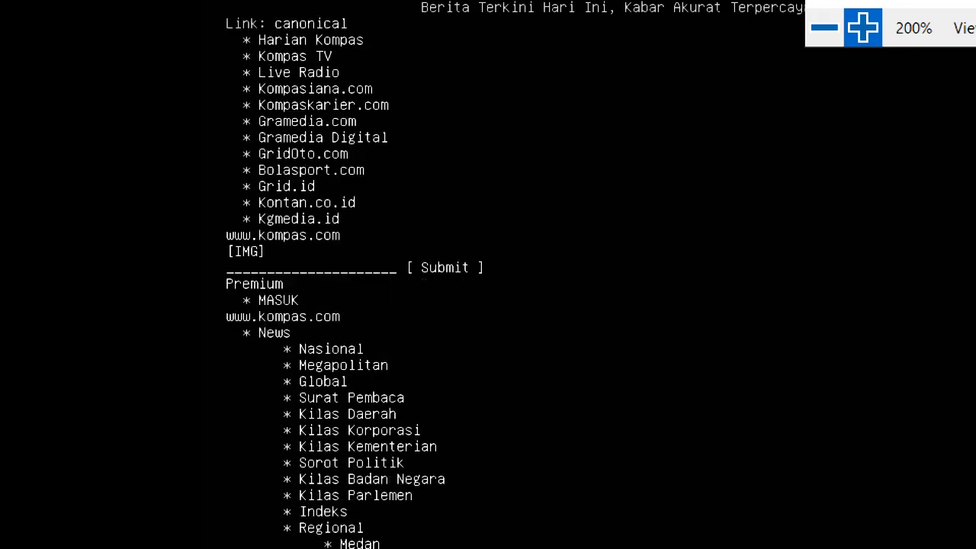
key(Up)
key(Up)
key(Up)
key(Up)
key(Up)
key(Up)
key(Up)
key(Up)
key(Up)
key(Up)
key(Up)
key(Up)
key(Up)
key(Up)
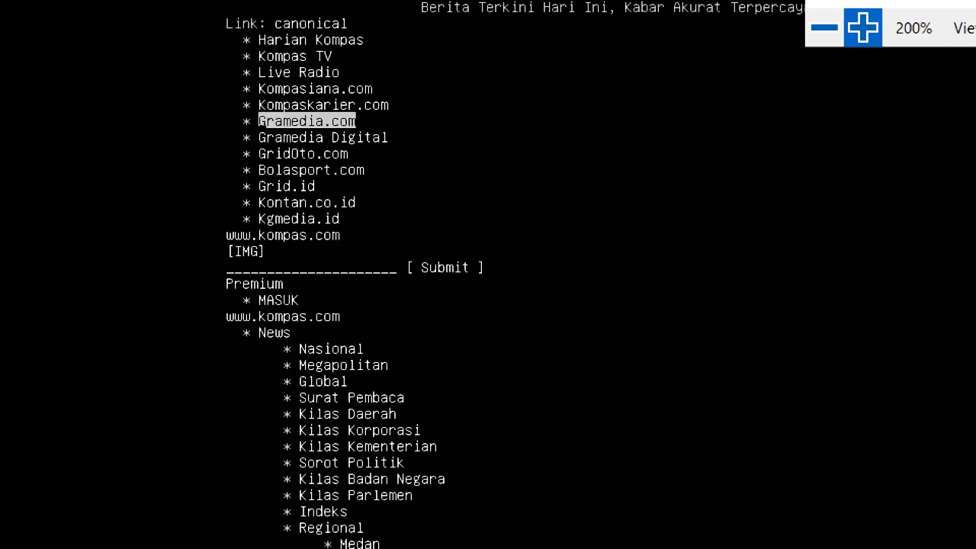
key(Down)
key(Down)
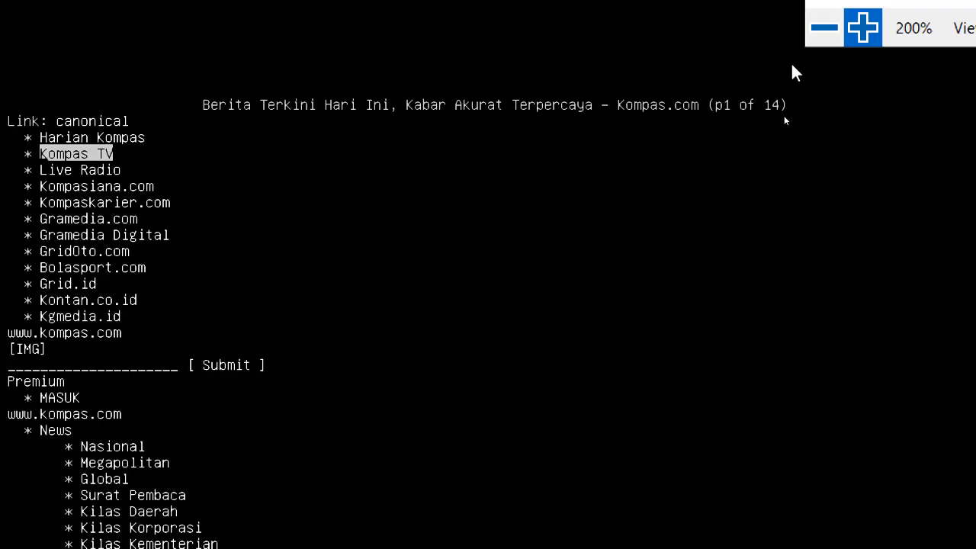
Reset the magnification to 100%, release input from the Ubuntu client, and resume the Windows 7 virtual machine.
click(822, 29)
click(754, 116)
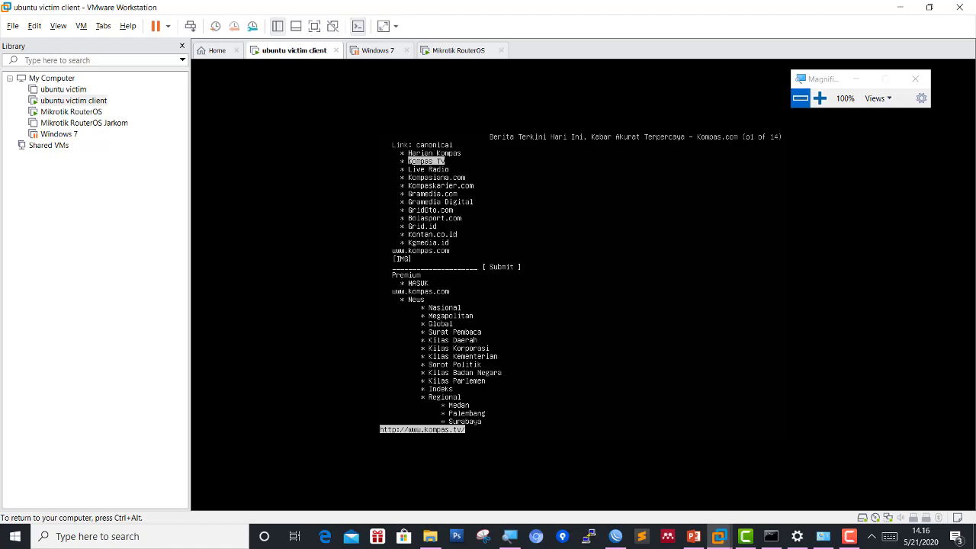
key(ctrl+alt)
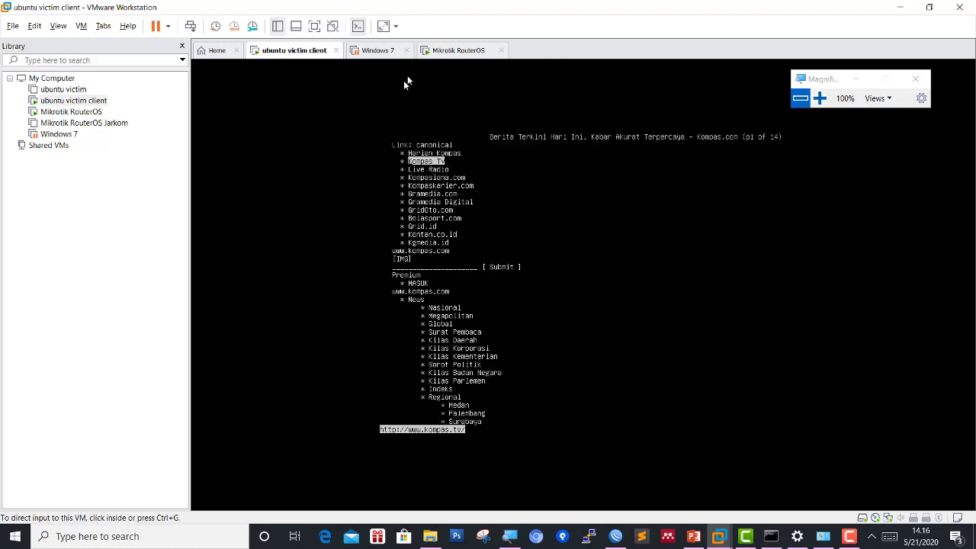
click(375, 53)
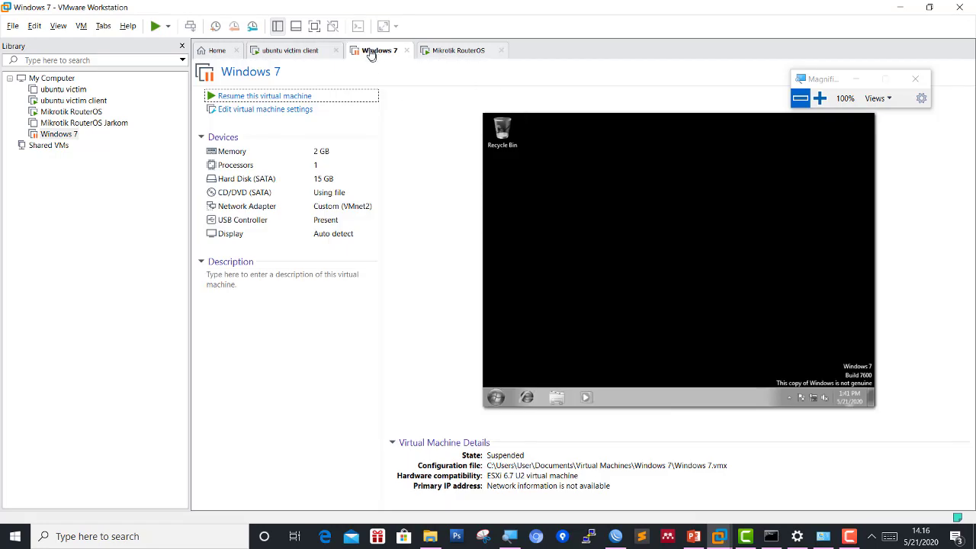
click(328, 97)
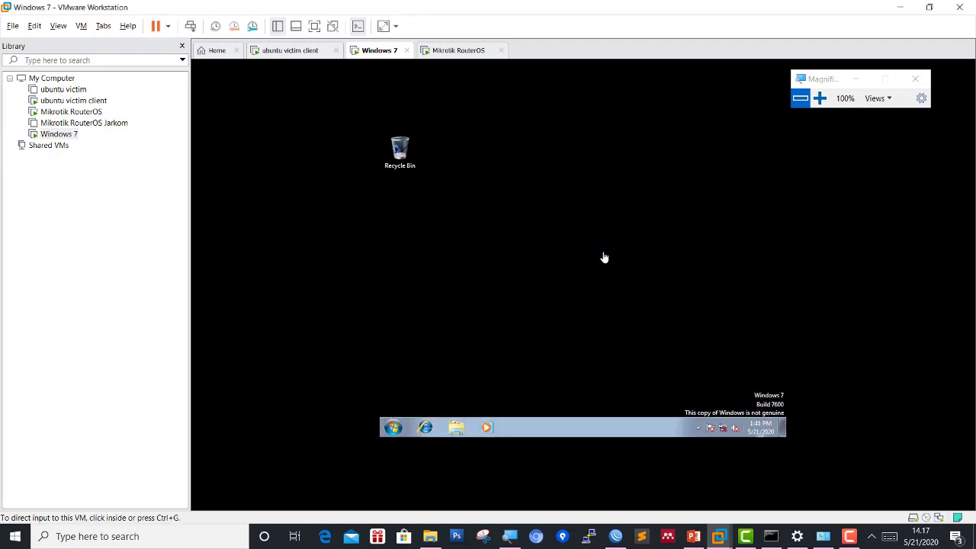
Open the Windows 7 guest's Network and Sharing Center and bring up its network adapter list.
click(724, 430)
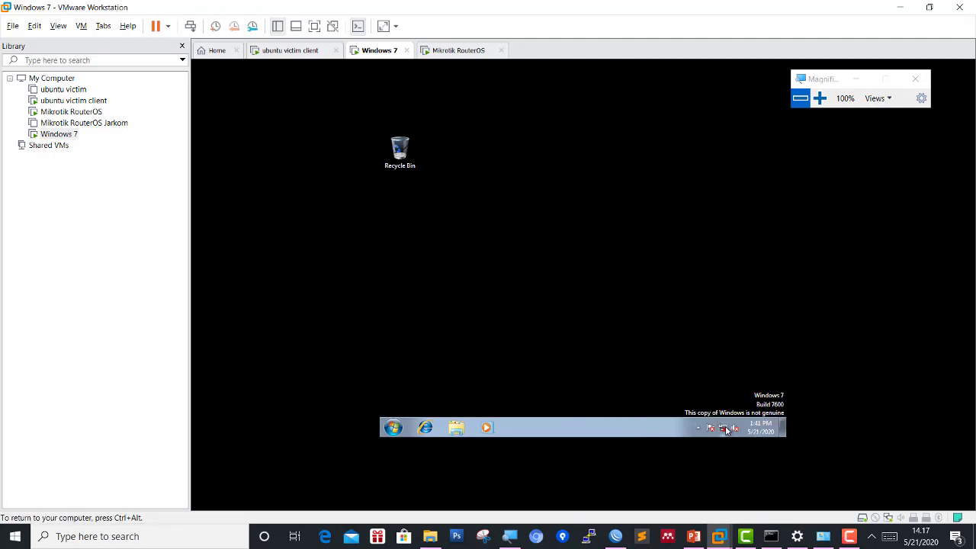
right_click(726, 430)
click(725, 418)
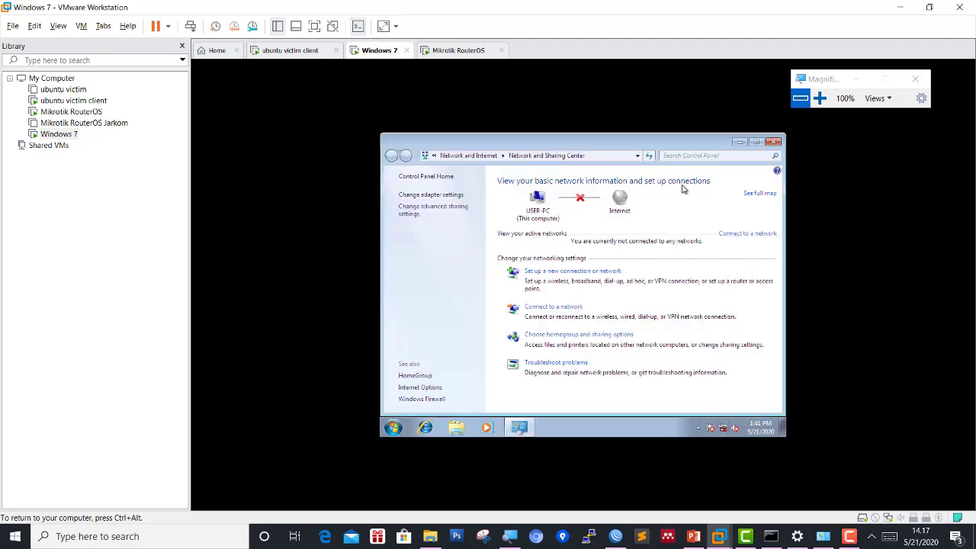
click(447, 195)
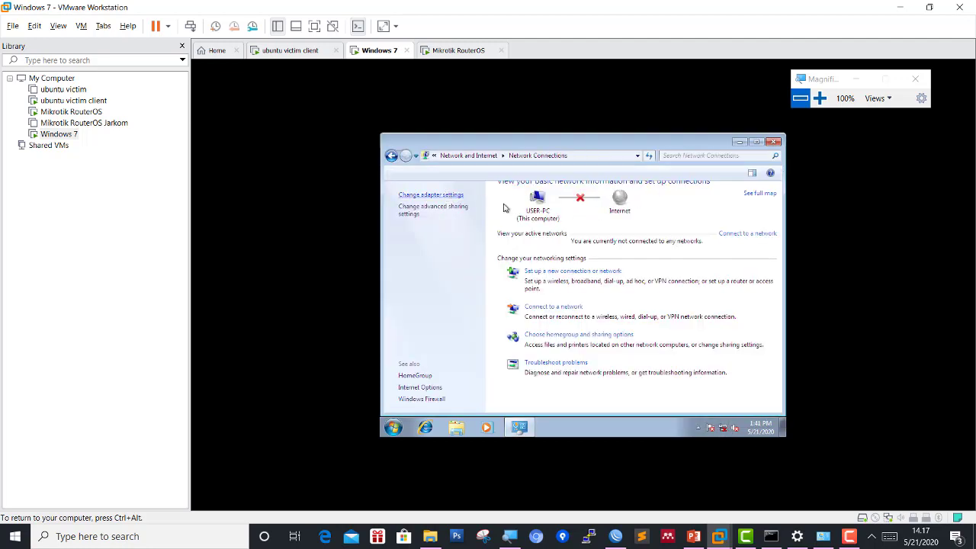
Enable Local Area Connection 2 and set its network location to Home.
click(820, 98)
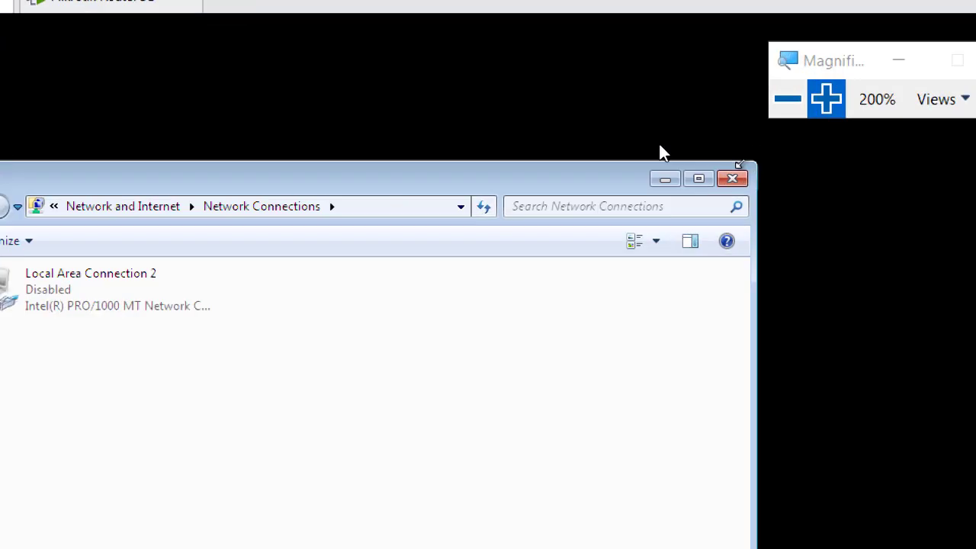
click(243, 250)
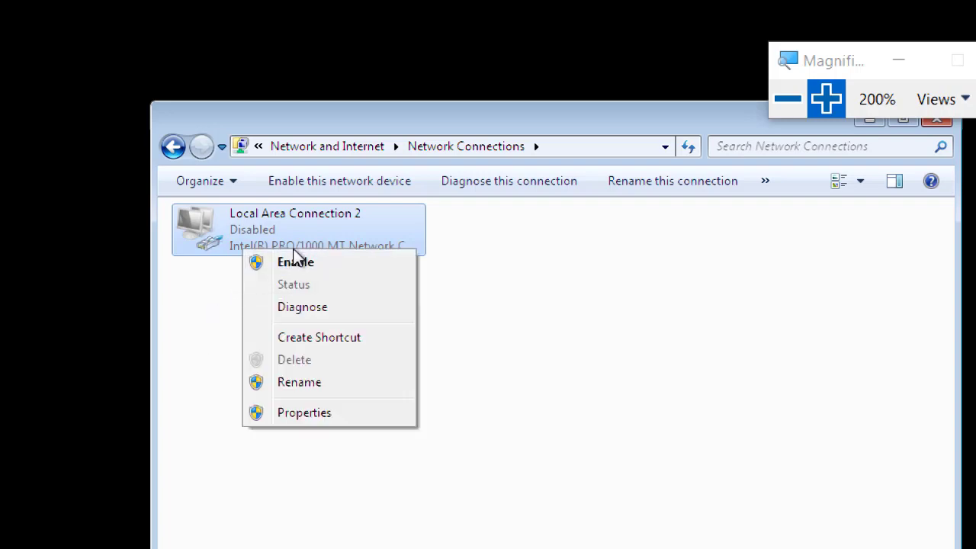
click(297, 264)
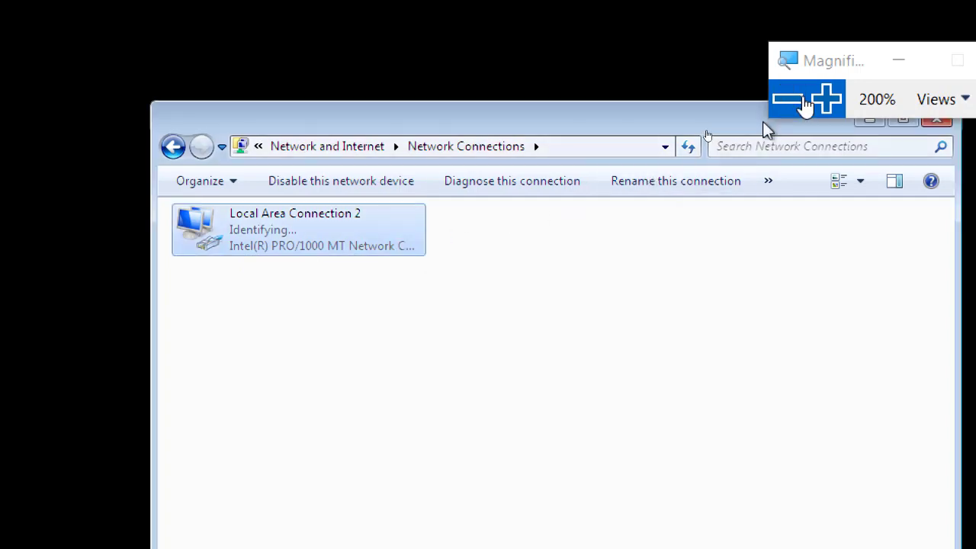
click(791, 99)
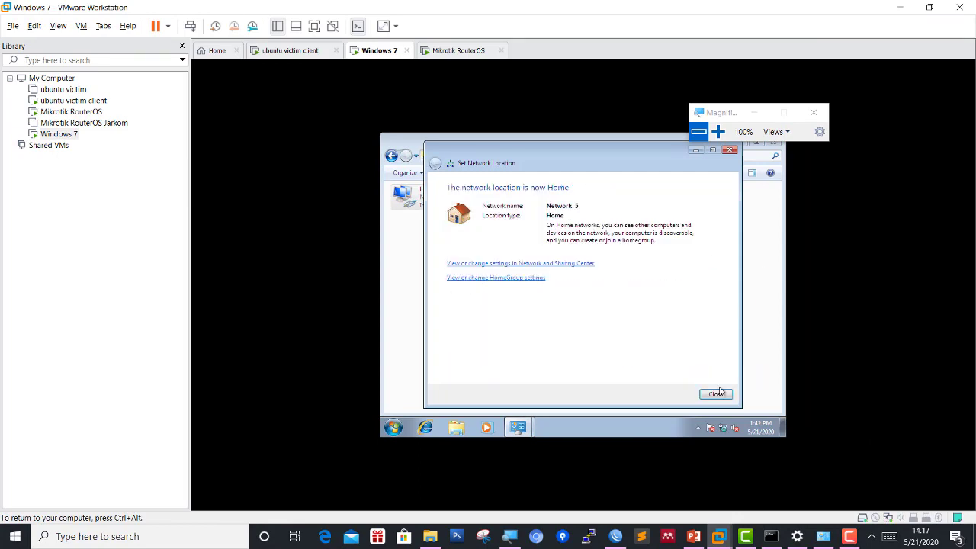
click(715, 394)
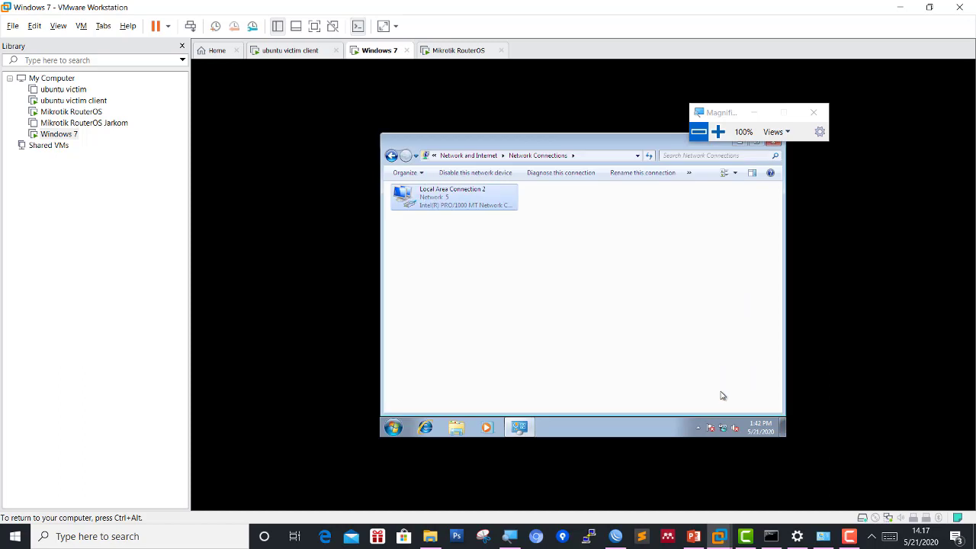
Check the IPv4 address in Local Area Connection 2's network connection details at 200% magnification, and close the details and status windows.
double_click(497, 198)
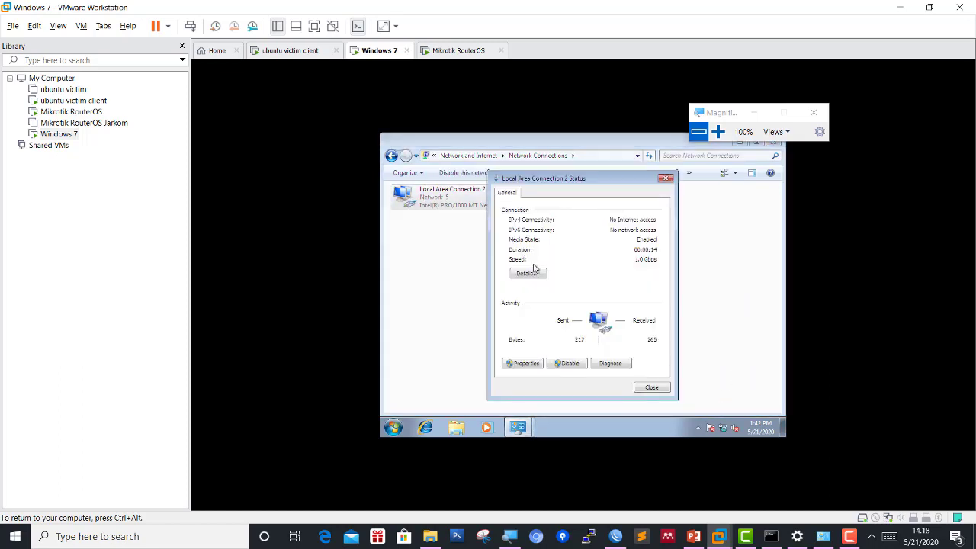
click(526, 274)
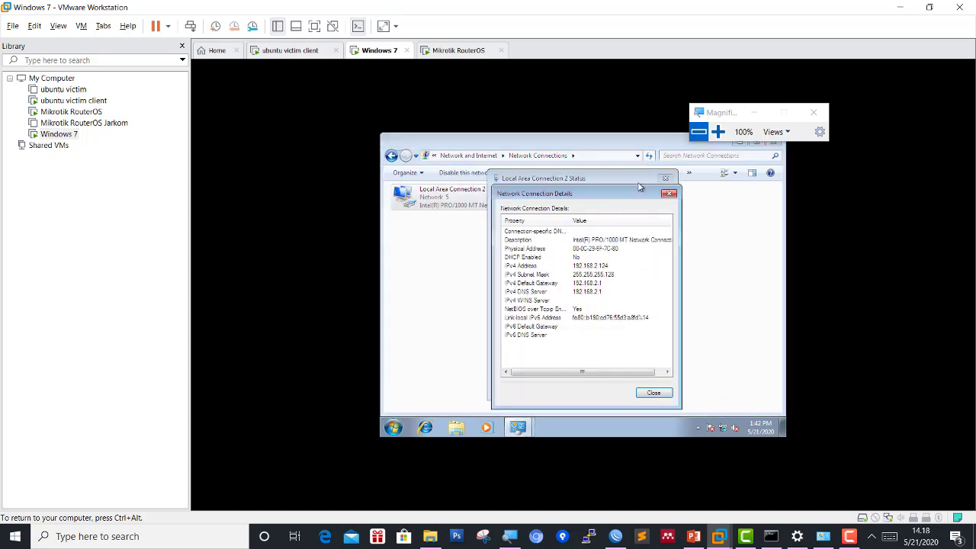
click(718, 132)
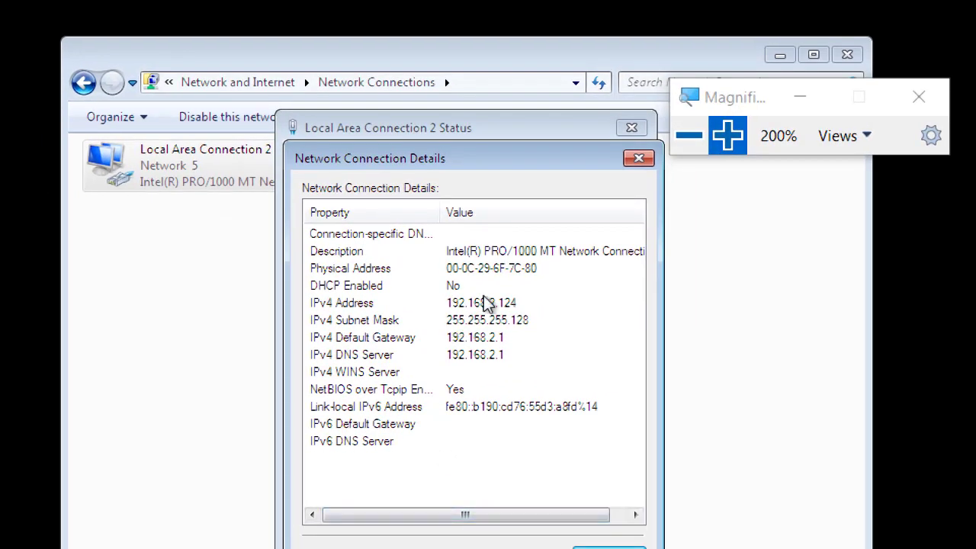
click(484, 302)
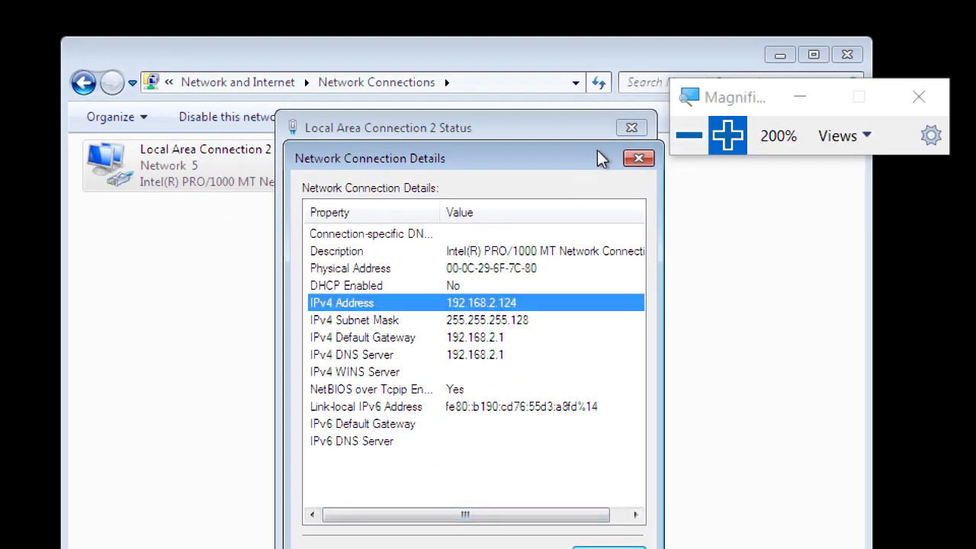
click(650, 160)
click(631, 128)
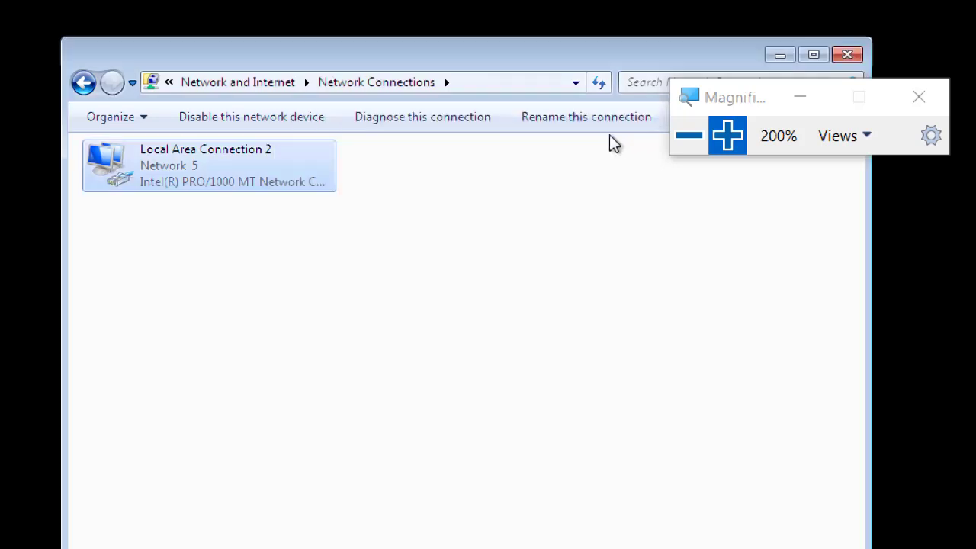
Set Local Area Connection 2's TCP/IPv4 properties to obtain both the IP address and the DNS server address automatically.
right_click(119, 192)
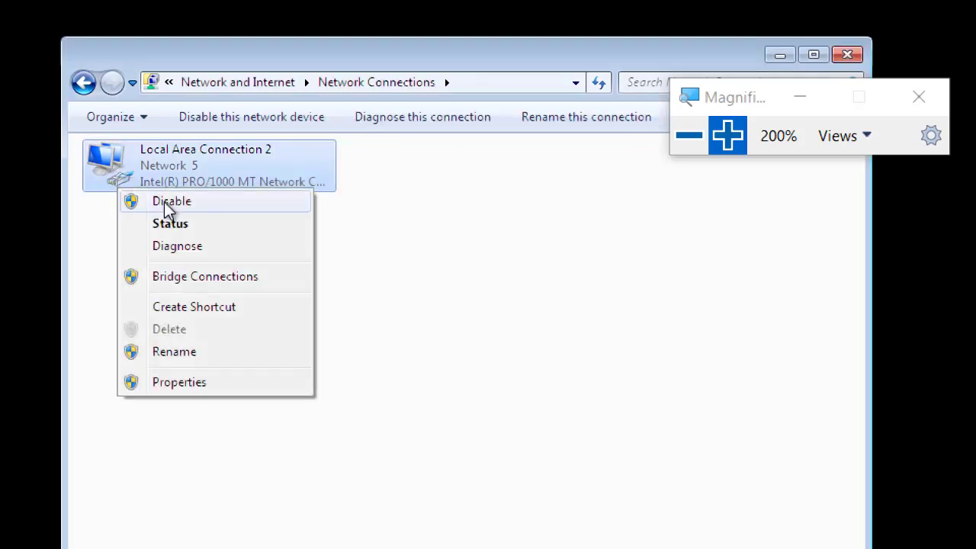
click(207, 389)
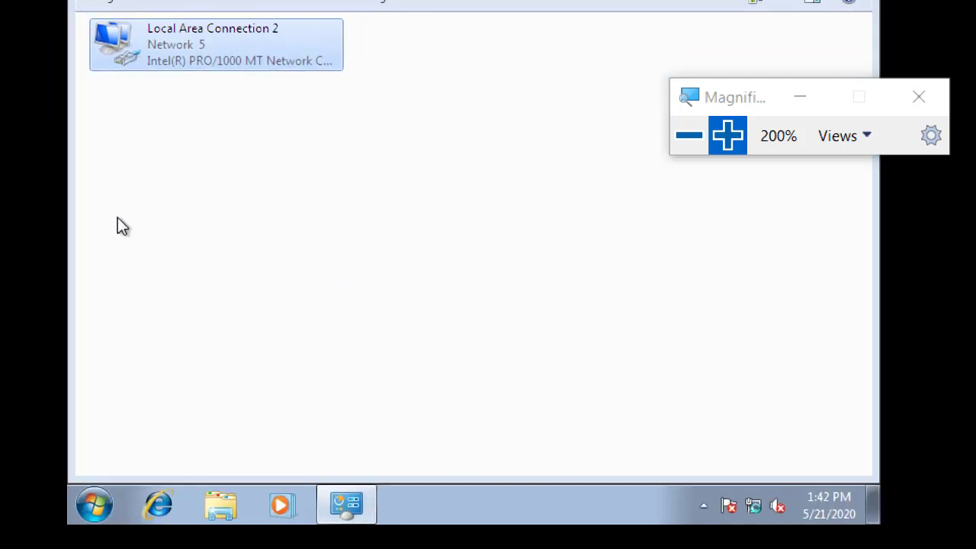
click(265, 230)
click(276, 247)
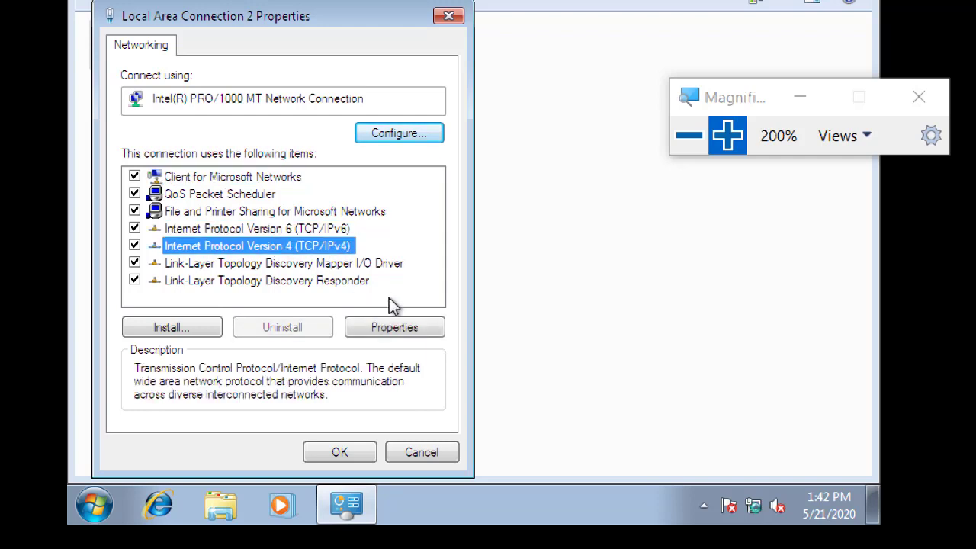
click(416, 329)
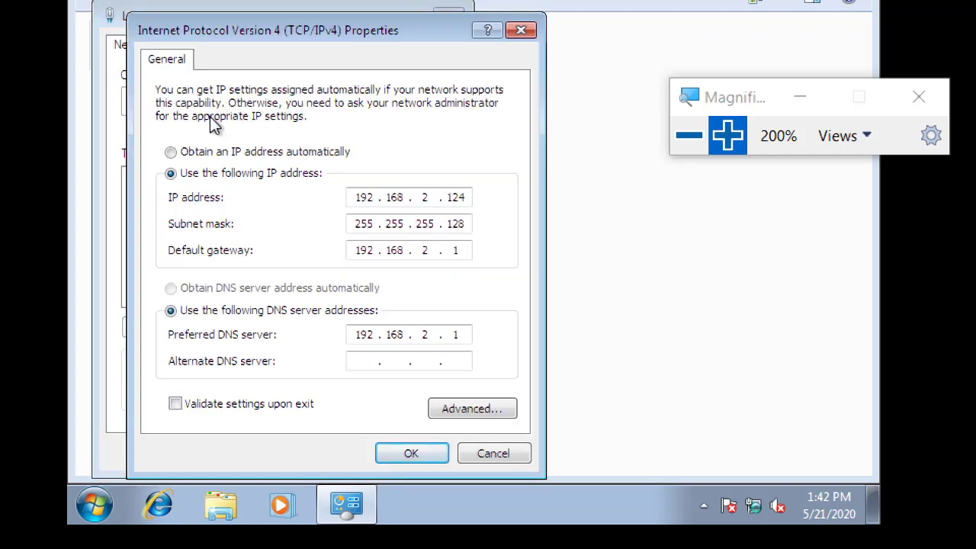
click(218, 150)
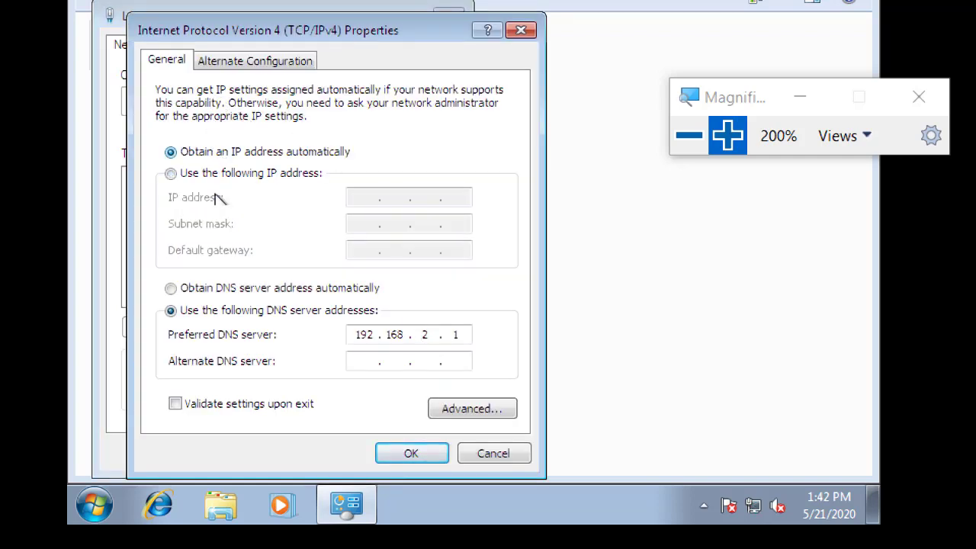
click(280, 287)
click(423, 453)
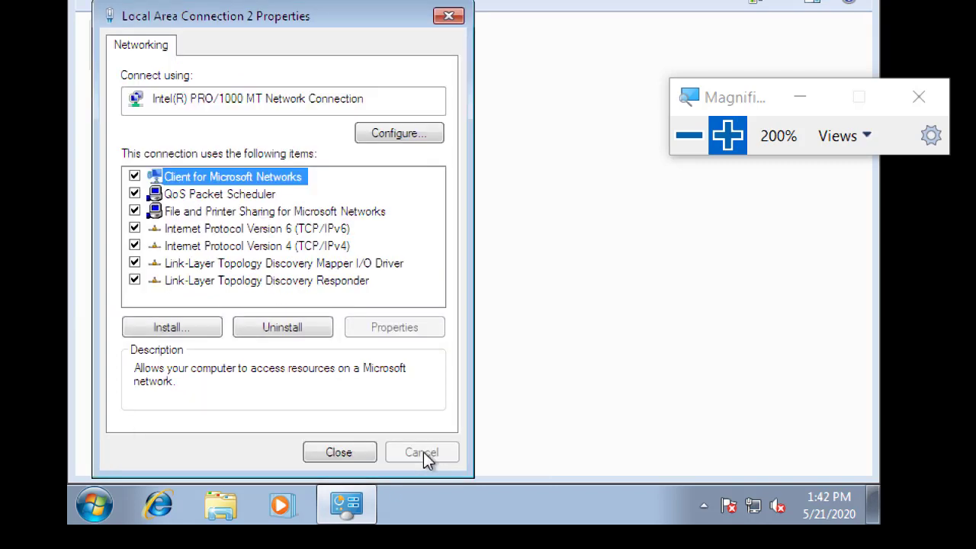
click(355, 452)
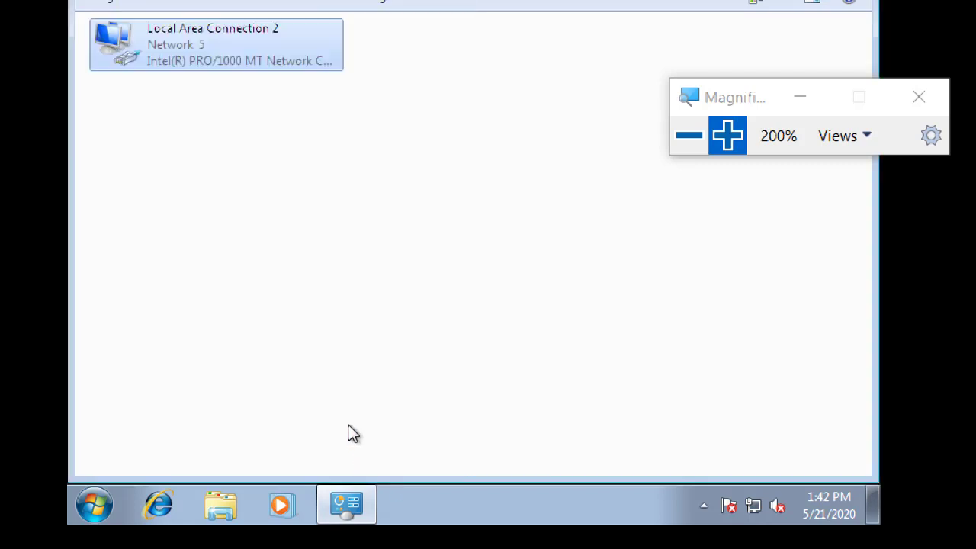
Open Local Area Connection 2's connection details to check the address settings assigned by DHCP.
right_click(242, 58)
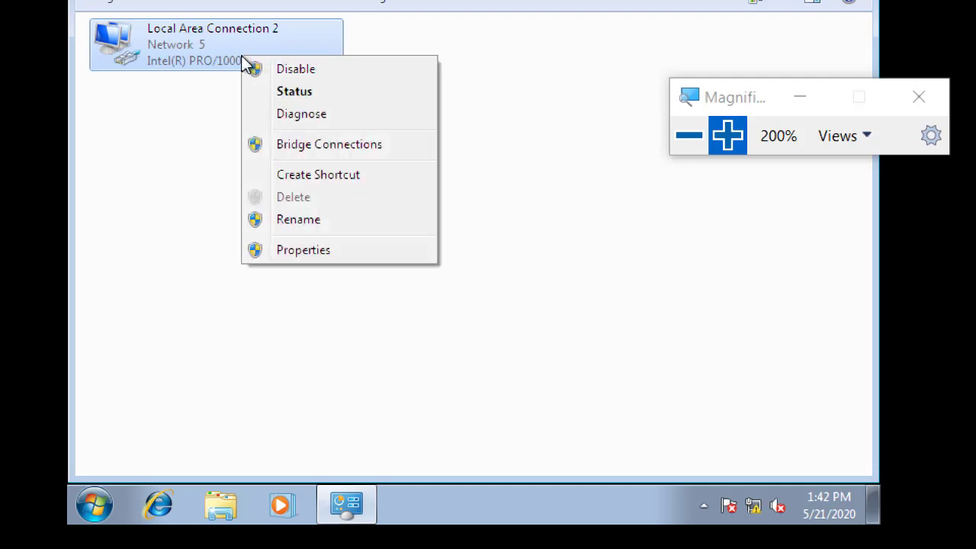
click(107, 212)
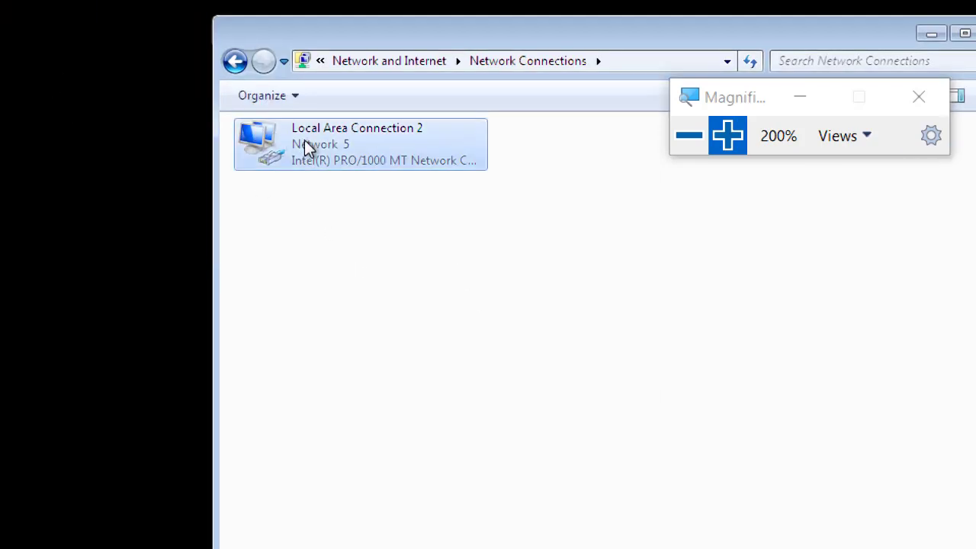
double_click(304, 141)
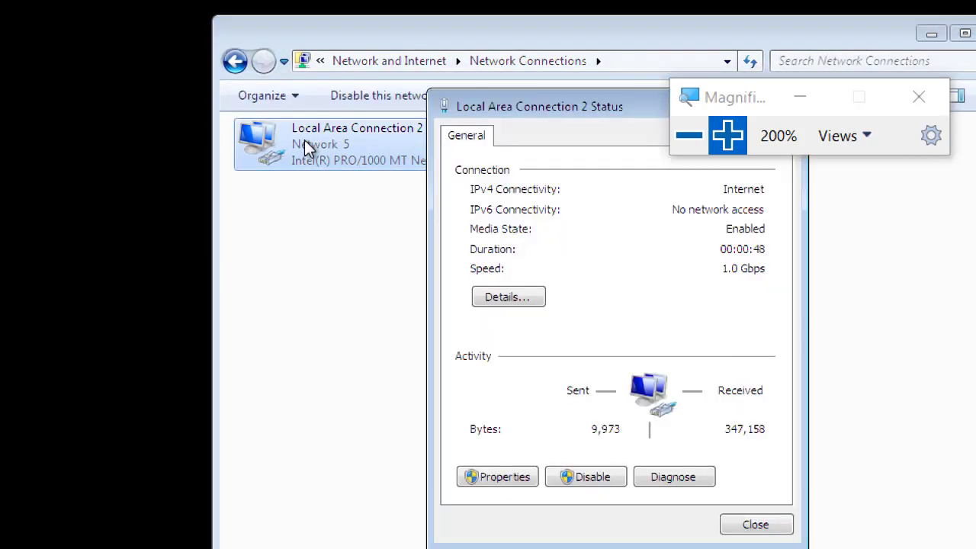
click(507, 298)
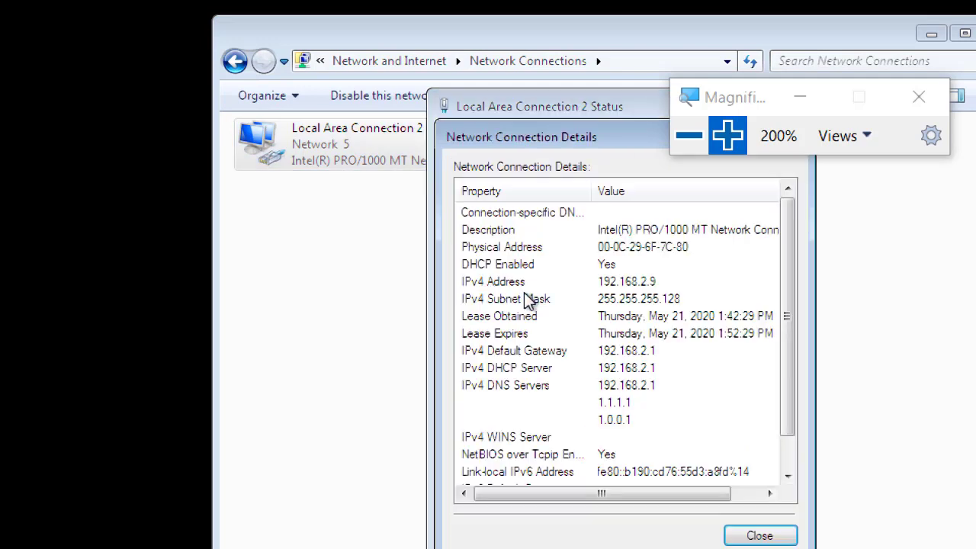
Examine the IPv4 address, subnet mask, gateway, DHCP server and DNS entries, close the connection dialogs and restore 100% magnification.
click(664, 280)
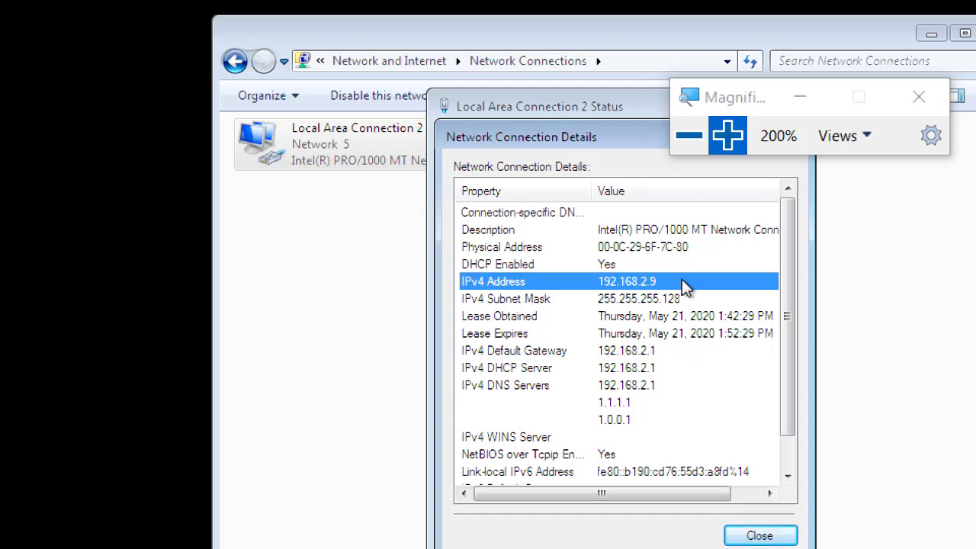
click(676, 298)
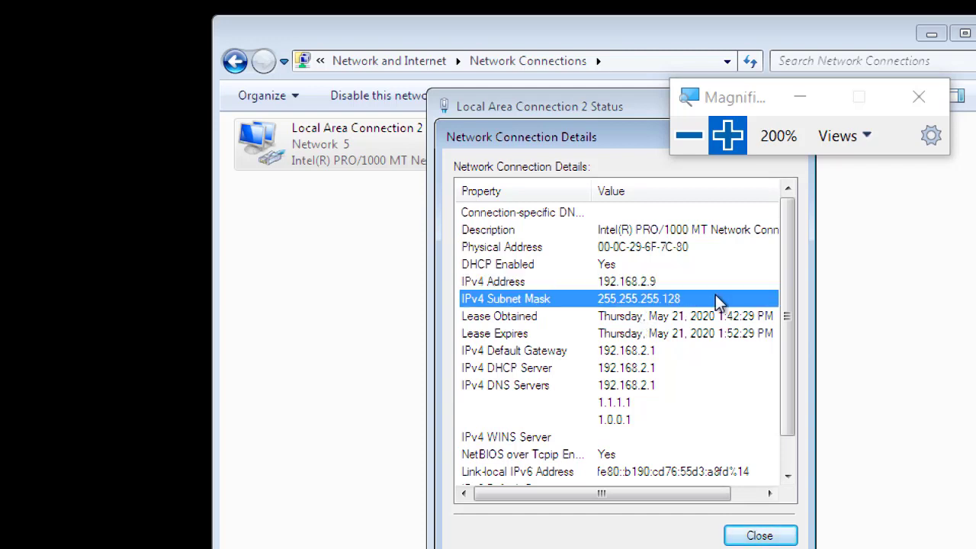
scroll(683, 296, down, 1)
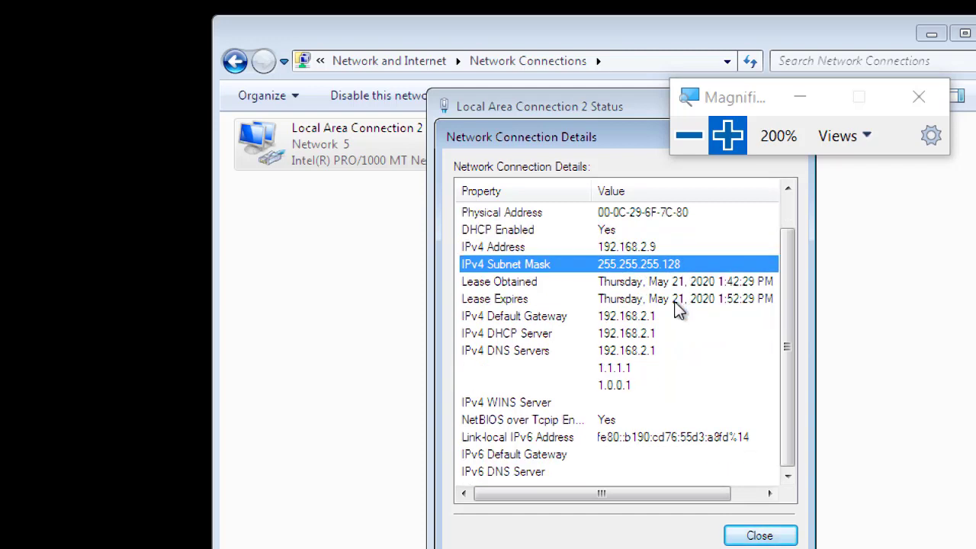
click(560, 315)
click(551, 332)
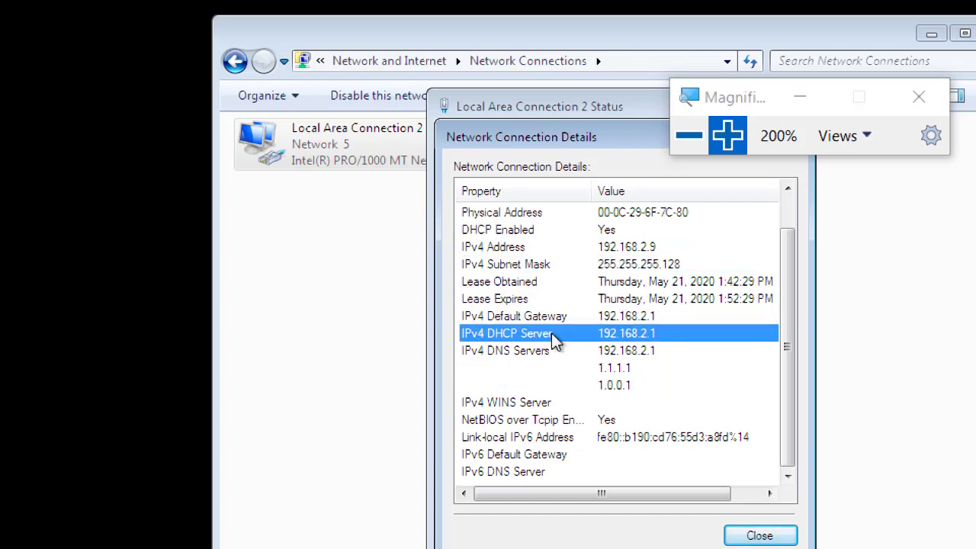
click(549, 350)
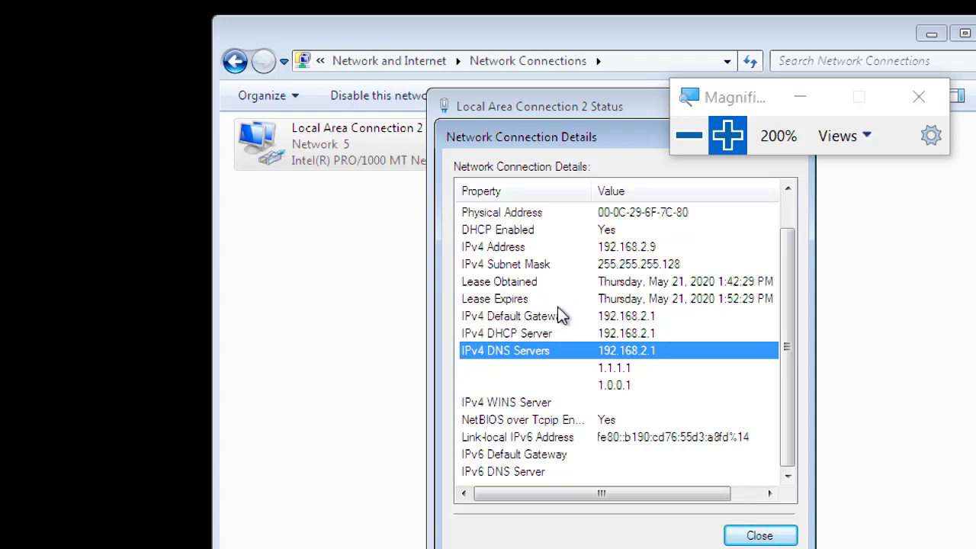
click(753, 534)
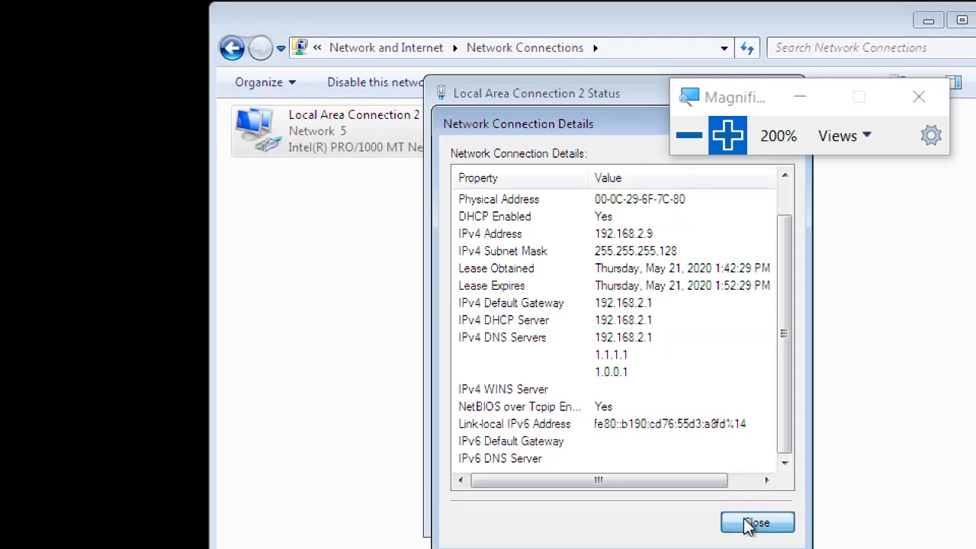
click(753, 511)
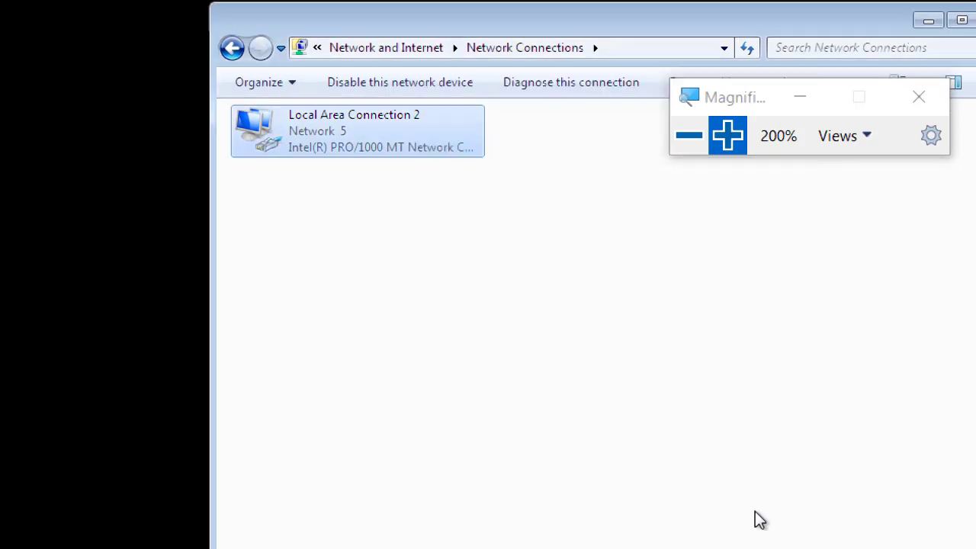
click(686, 141)
click(686, 139)
Open a command prompt in the Windows 7 virtual machine and ping google.com to test internet access.
click(510, 354)
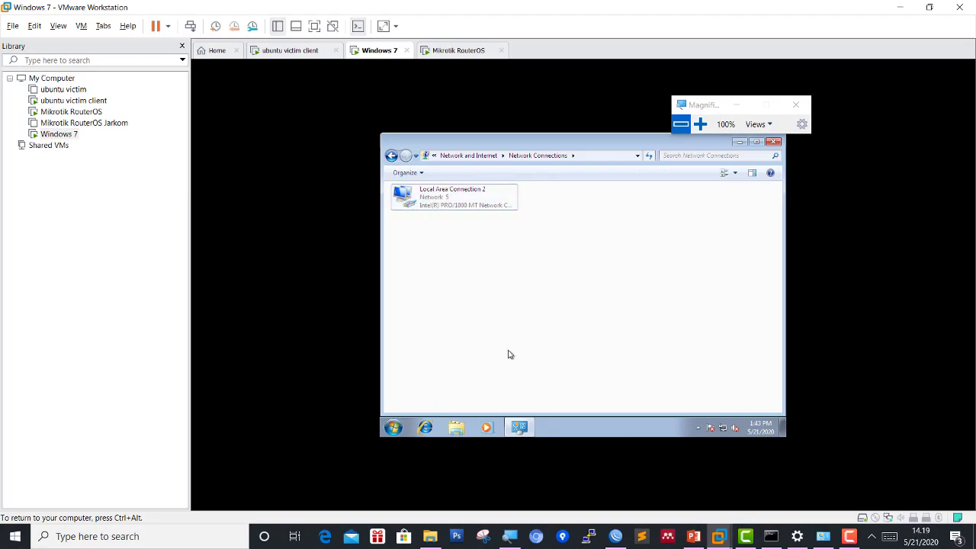
key(super+r)
key(Return)
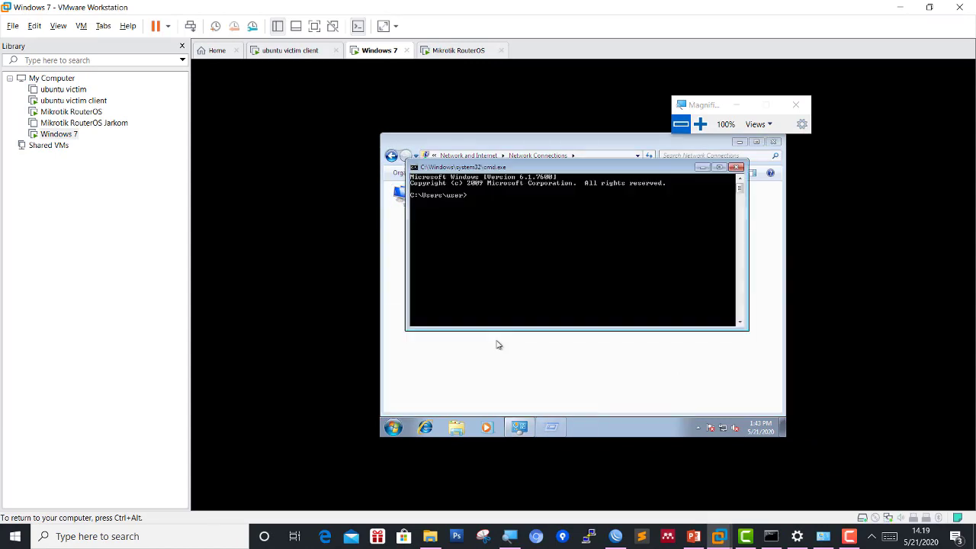
text(pin)
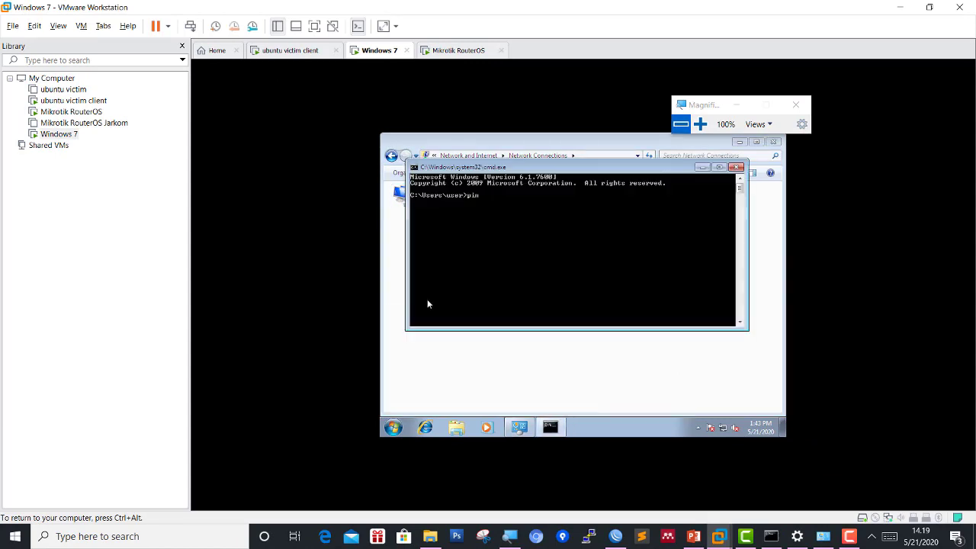
text(g google.com)
key(Return)
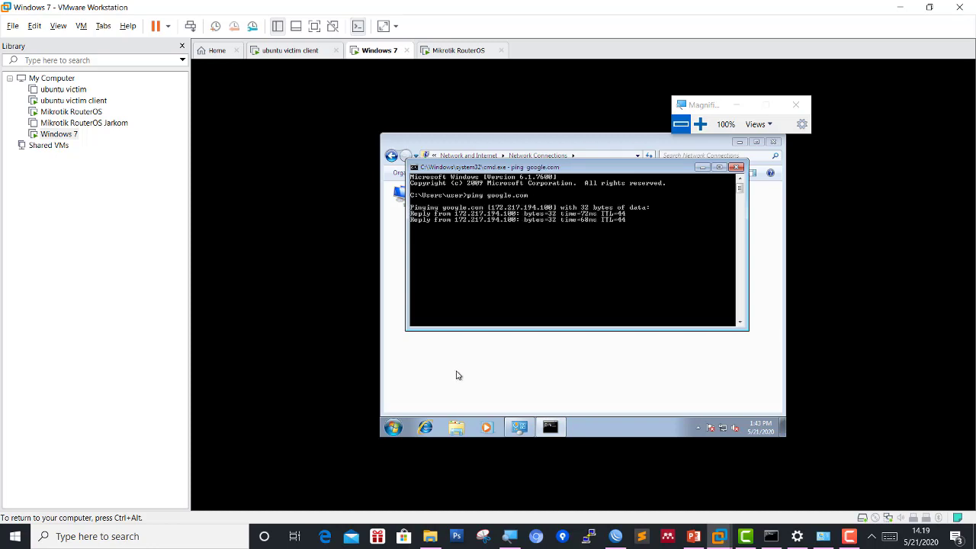
Load google.com in Internet Explorer on the Windows 7 client to test web access, and minimize the browser.
click(425, 429)
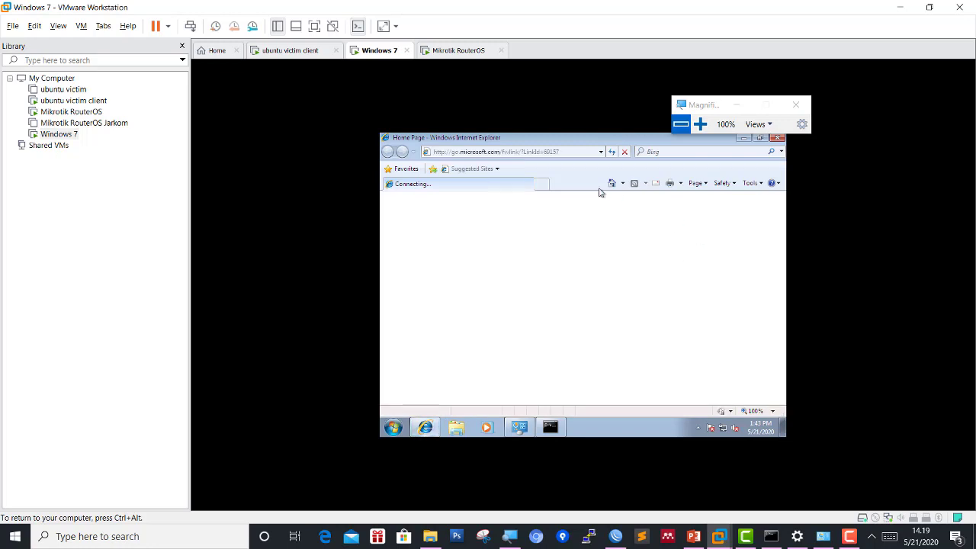
click(577, 153)
text(g)
click(523, 164)
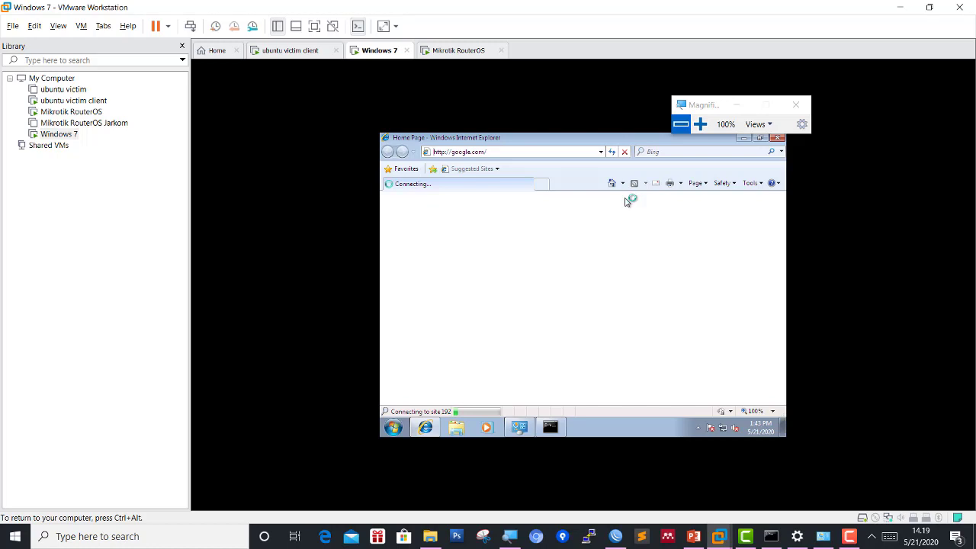
click(743, 138)
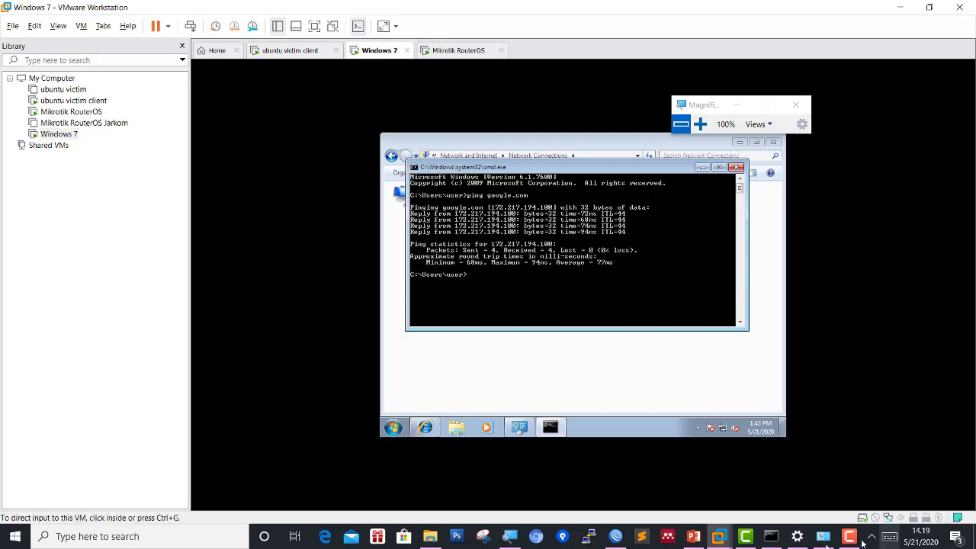
Switch to the topologi.pptx presentation in PowerPoint and compare the available LAN-1 addresses with the DHCP server range on slide 3.
click(693, 536)
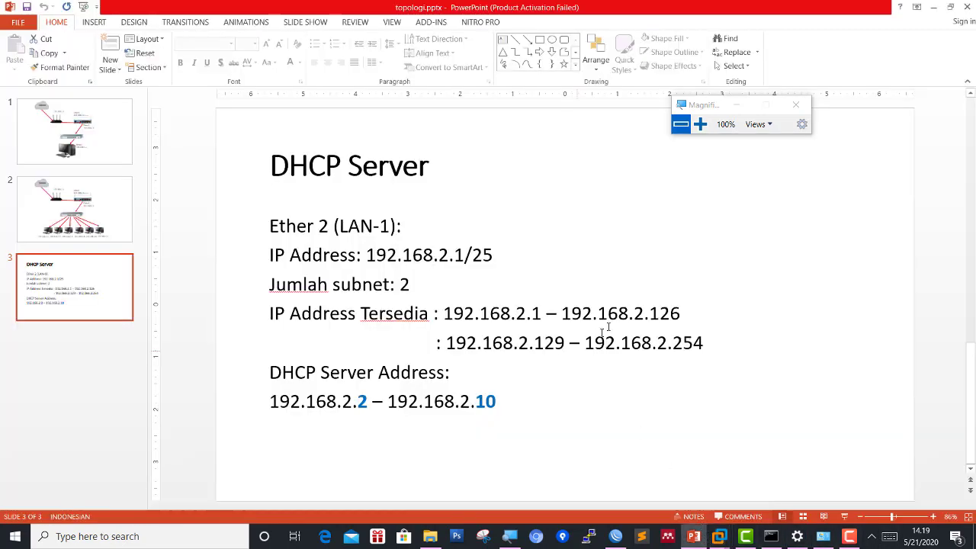
click(541, 313)
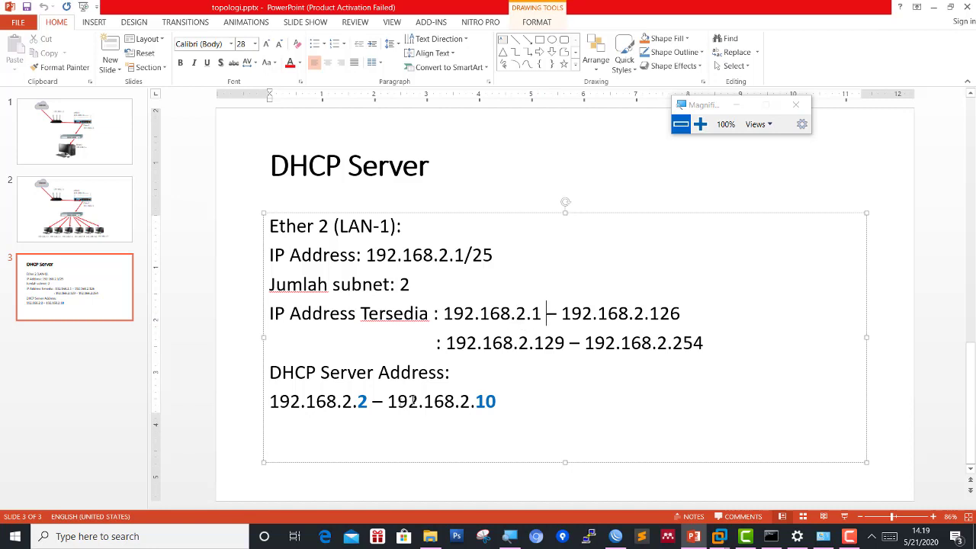
drag(357, 401, 370, 401)
drag(650, 313, 683, 313)
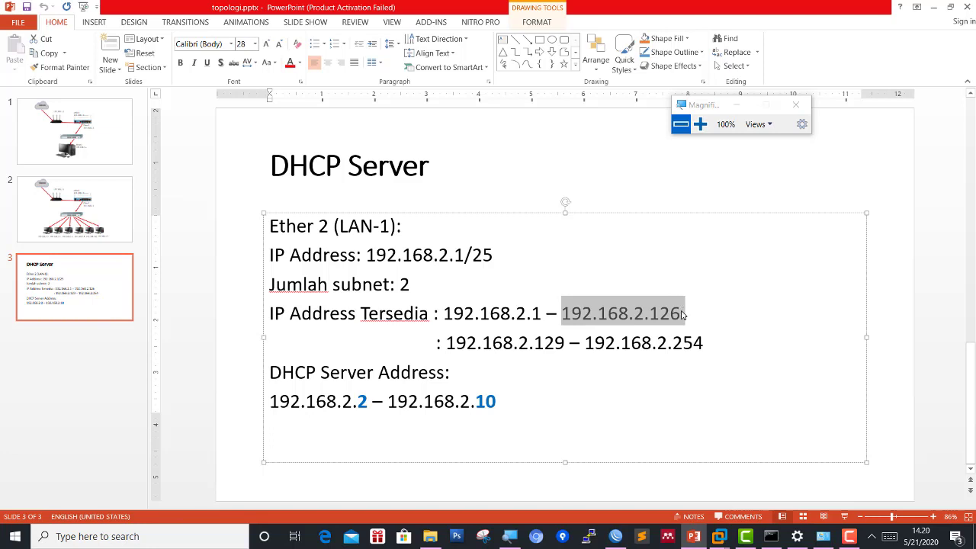
click(683, 313)
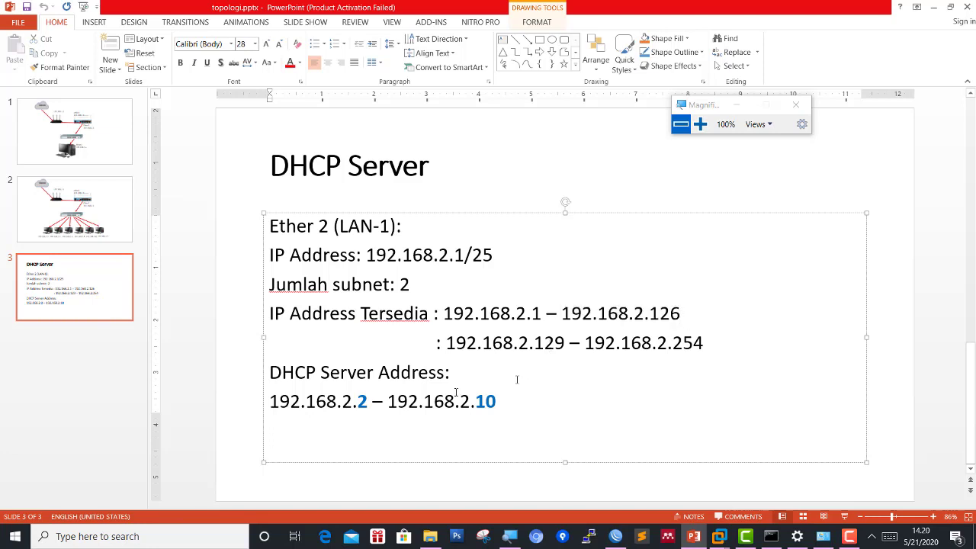
click(357, 402)
drag(500, 402, 480, 398)
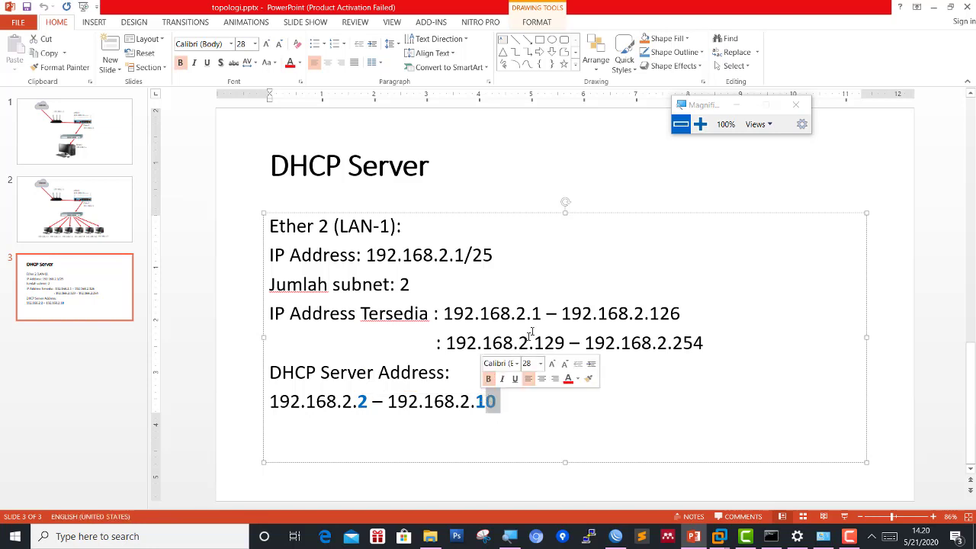
click(533, 343)
click(543, 314)
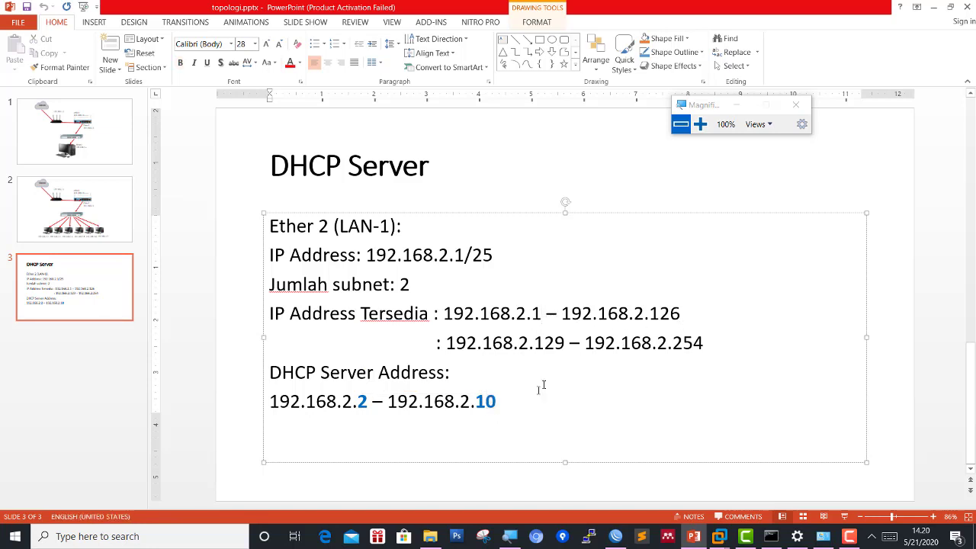
click(497, 401)
drag(497, 404, 270, 404)
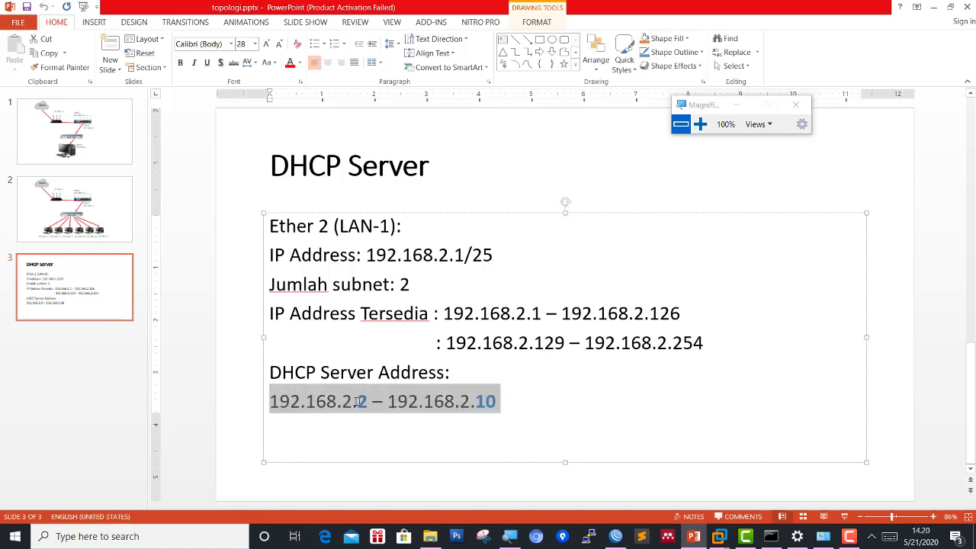
click(498, 400)
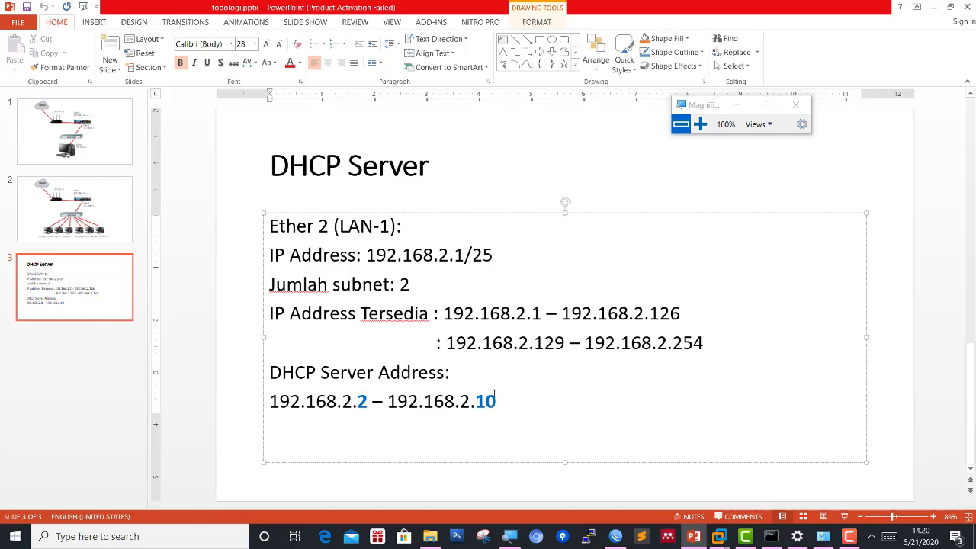
click(555, 309)
Switch to WinBox and view the DHCP server's leases at 200% magnification, restoring 100% and moving the Magnifier clear of the list.
click(618, 535)
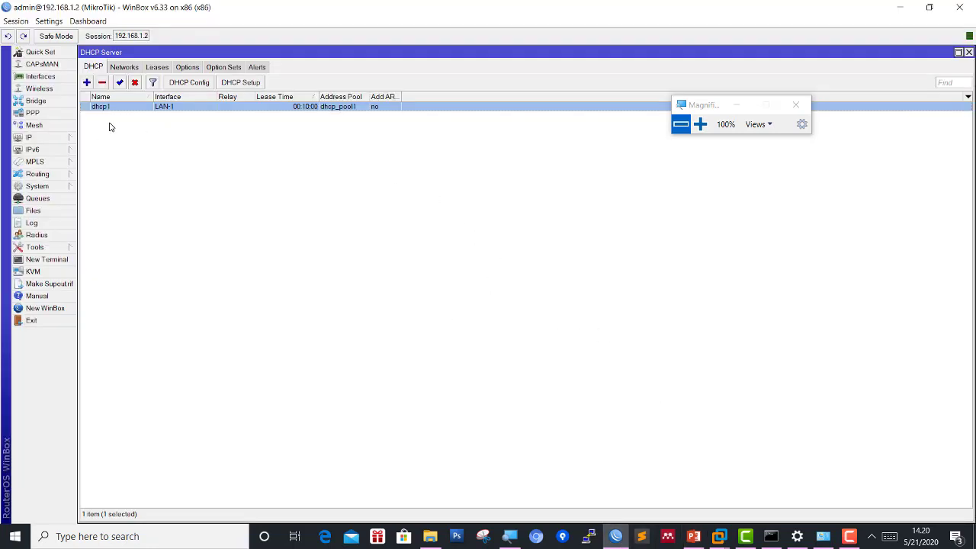
click(160, 69)
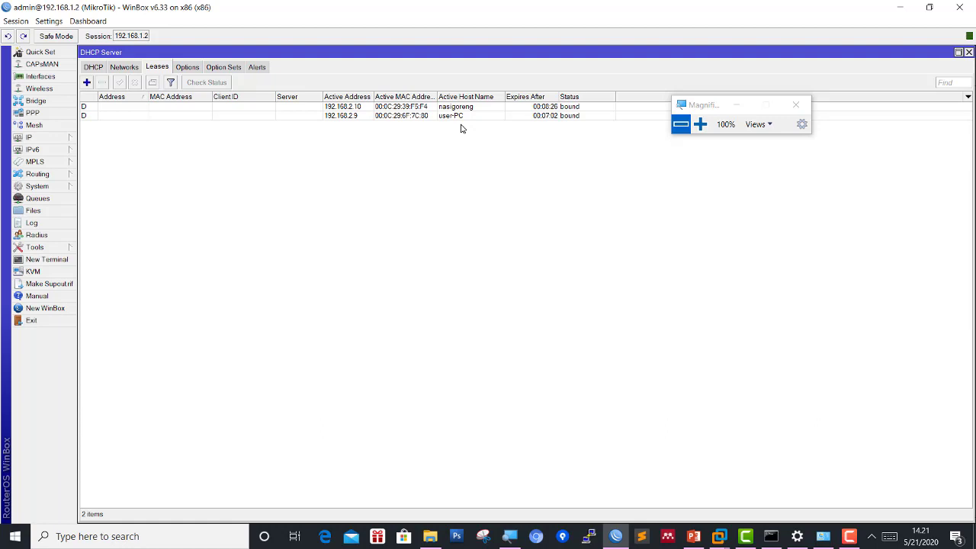
click(700, 123)
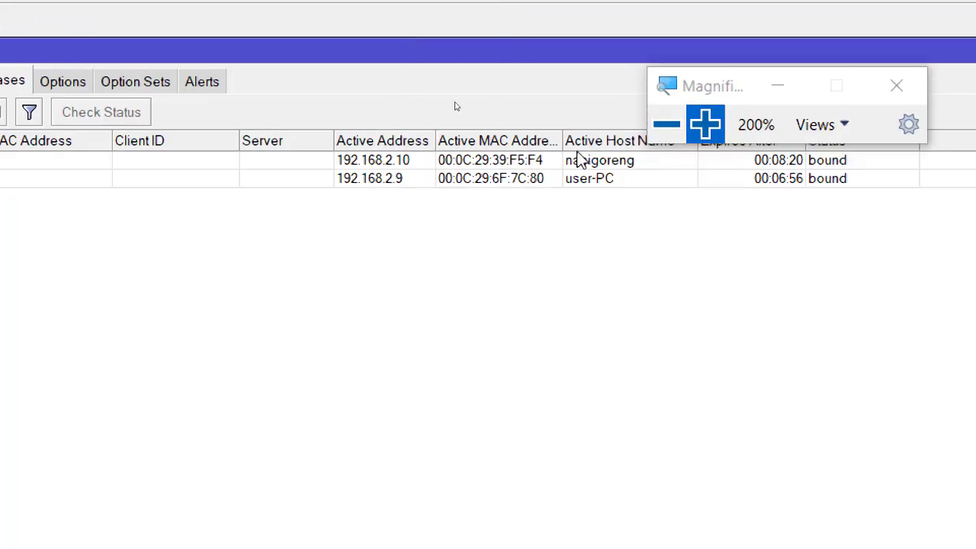
click(668, 126)
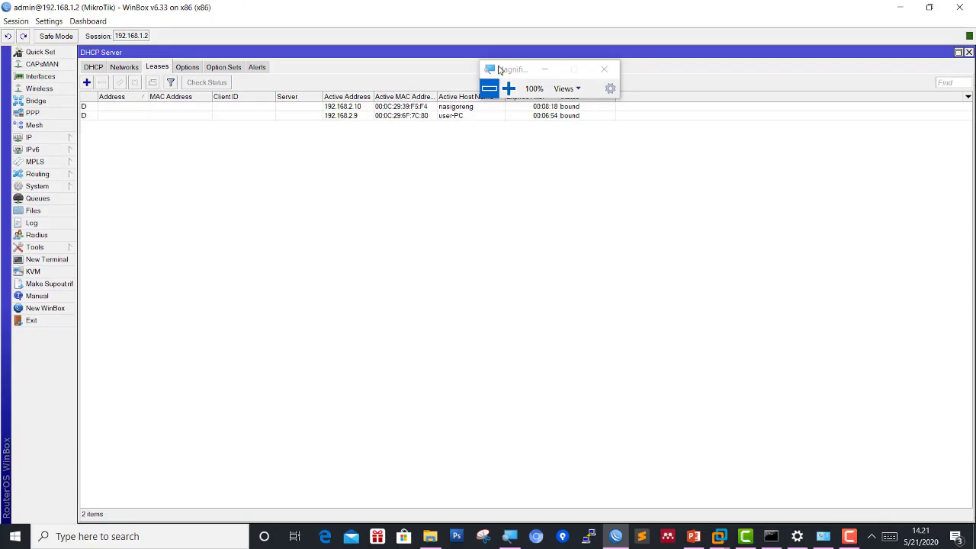
drag(499, 70, 680, 127)
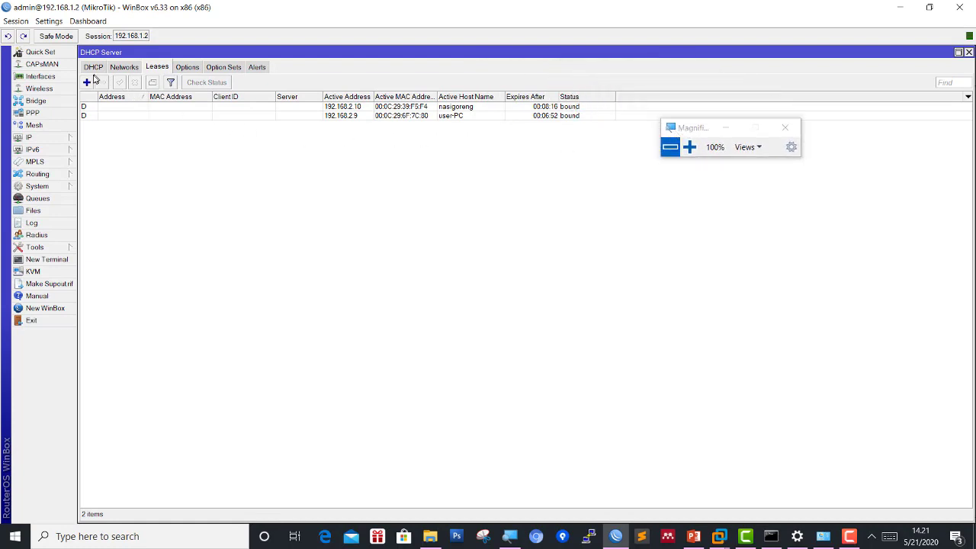
Examine the DHCP lease entries for hosts nasigoreng and user-PC at 200% magnification, and return to 100%.
click(61, 137)
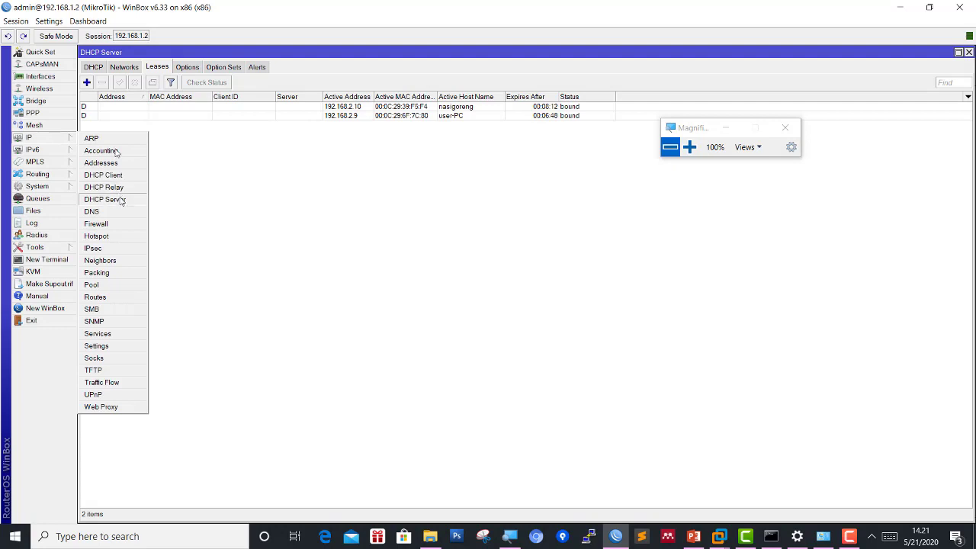
click(159, 70)
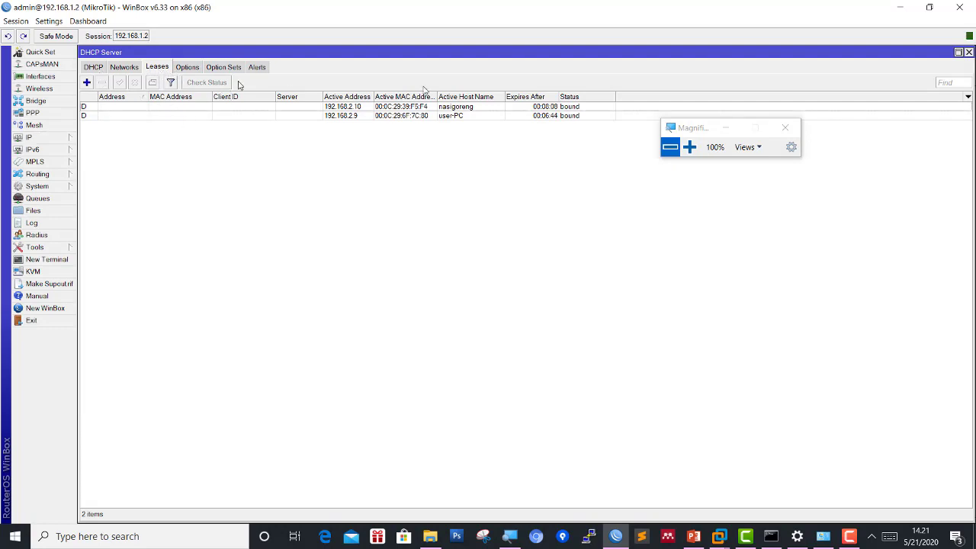
click(690, 147)
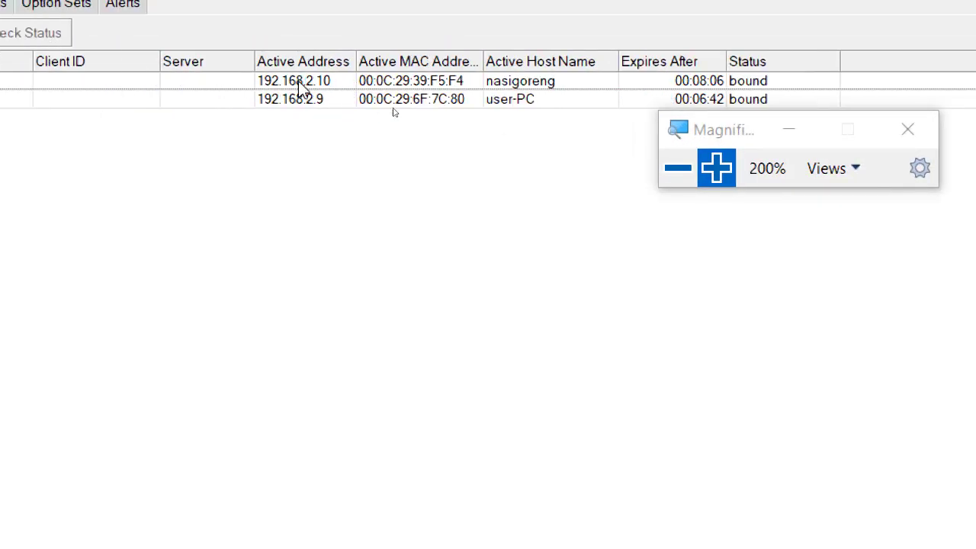
click(577, 81)
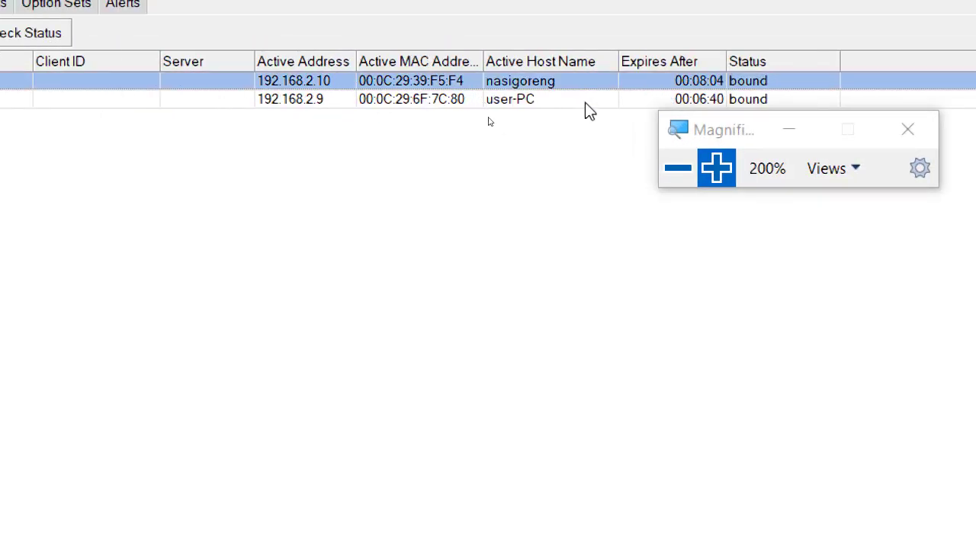
click(585, 101)
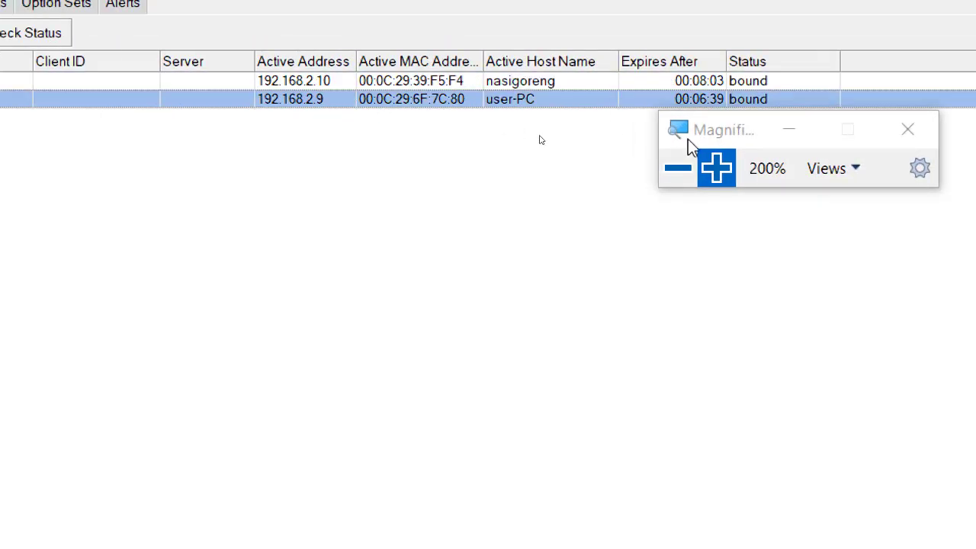
click(678, 181)
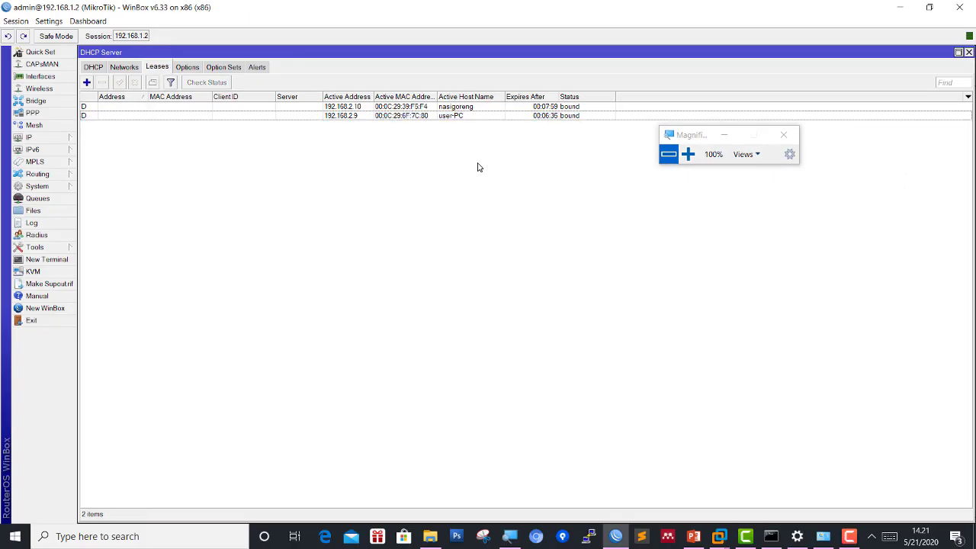
Switch to PowerPoint and show the DHCP Server slide.
click(694, 536)
click(75, 286)
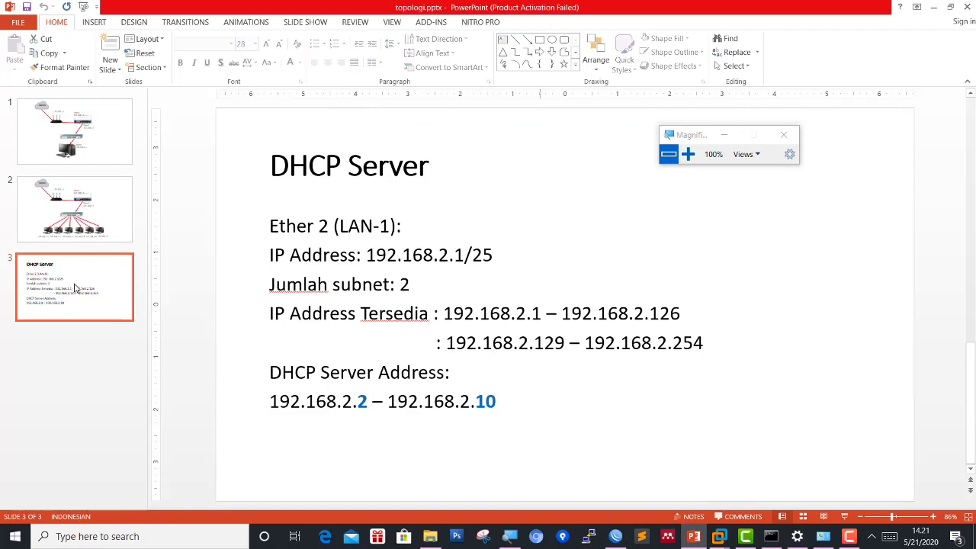